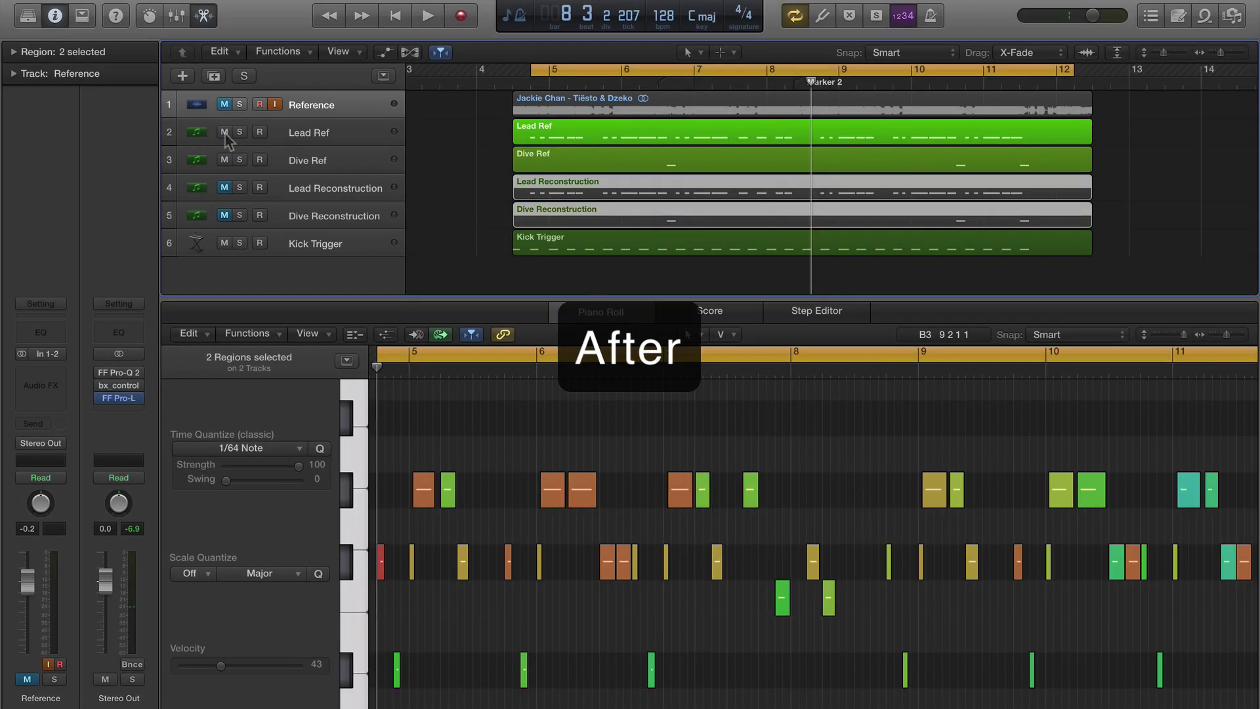
# Play the loop to hear the Lead Ref and Dive Ref tracks and compare them with the Reference audio track.
pyautogui.press('space')
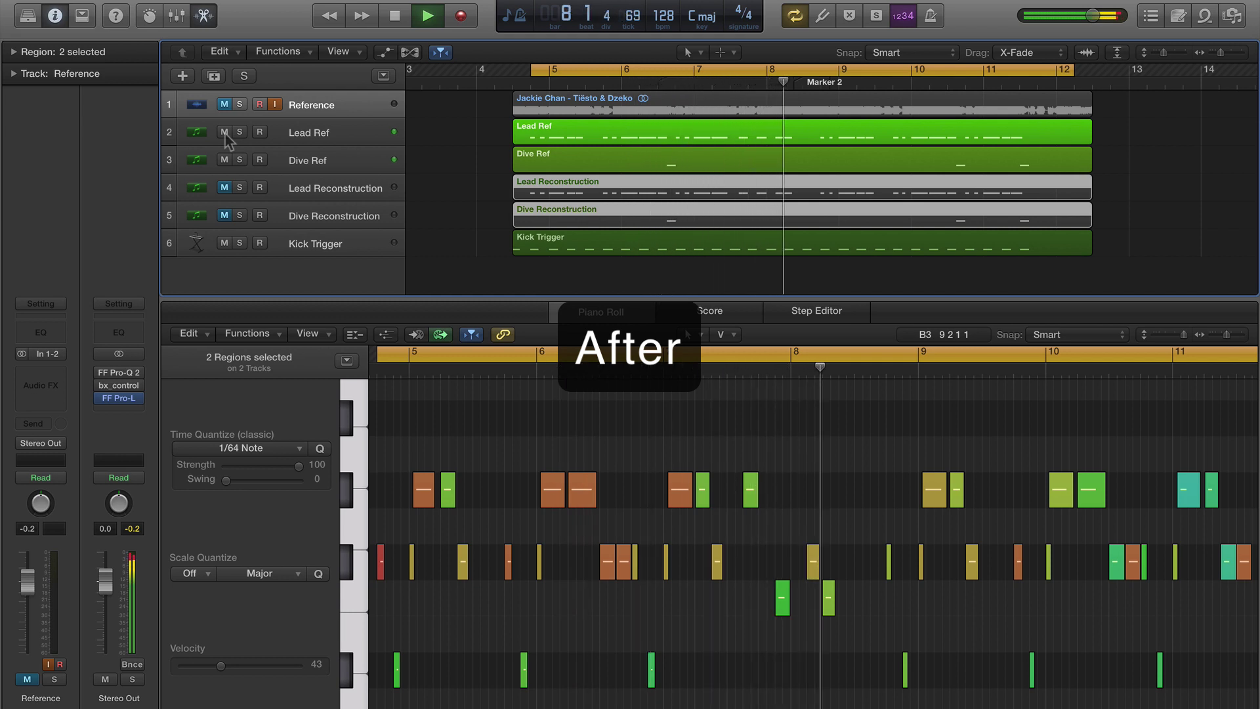
pyautogui.press('s')
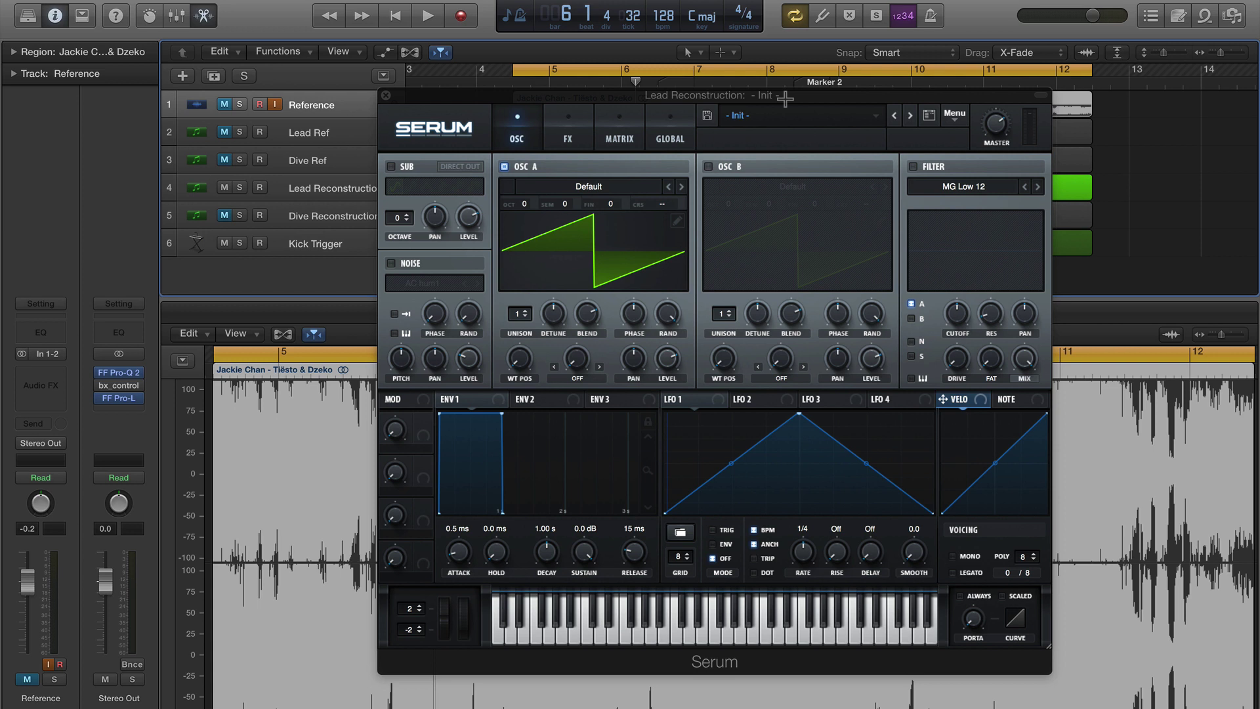
# Start playback, switch the Lead Reconstruction patch to mono voicing and raise its portamento time.
pyautogui.press('space')
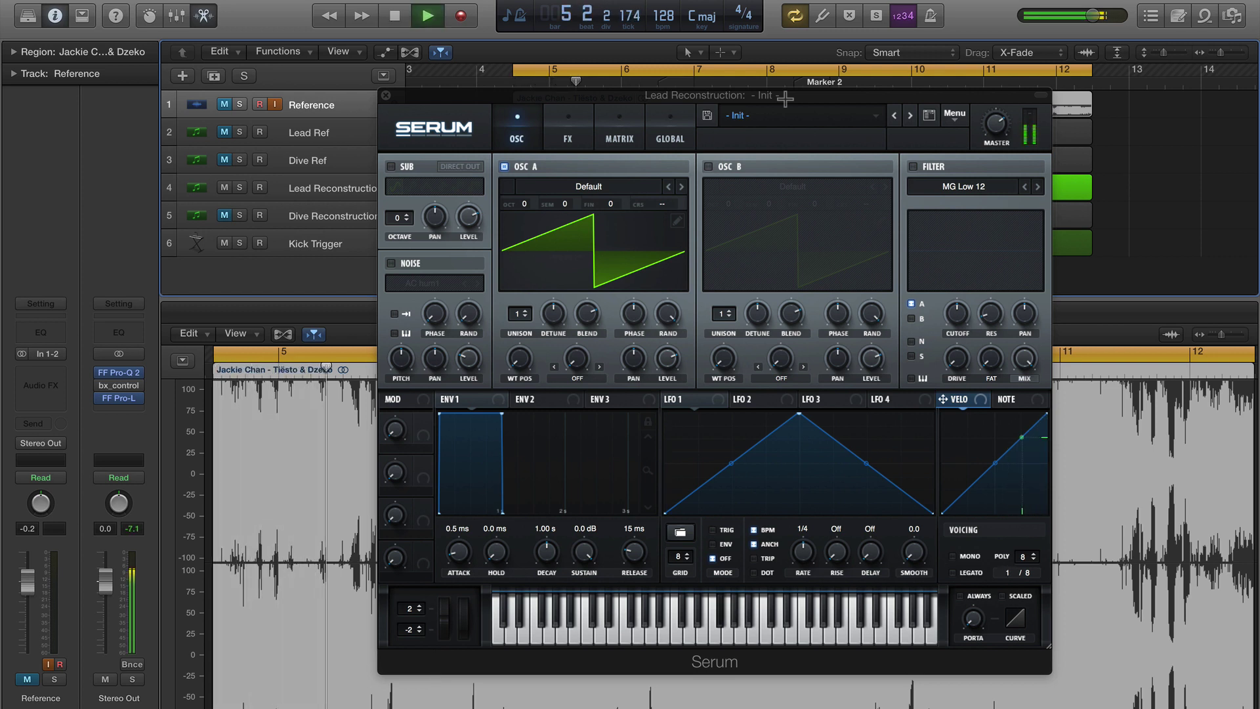
pyautogui.click(952, 556)
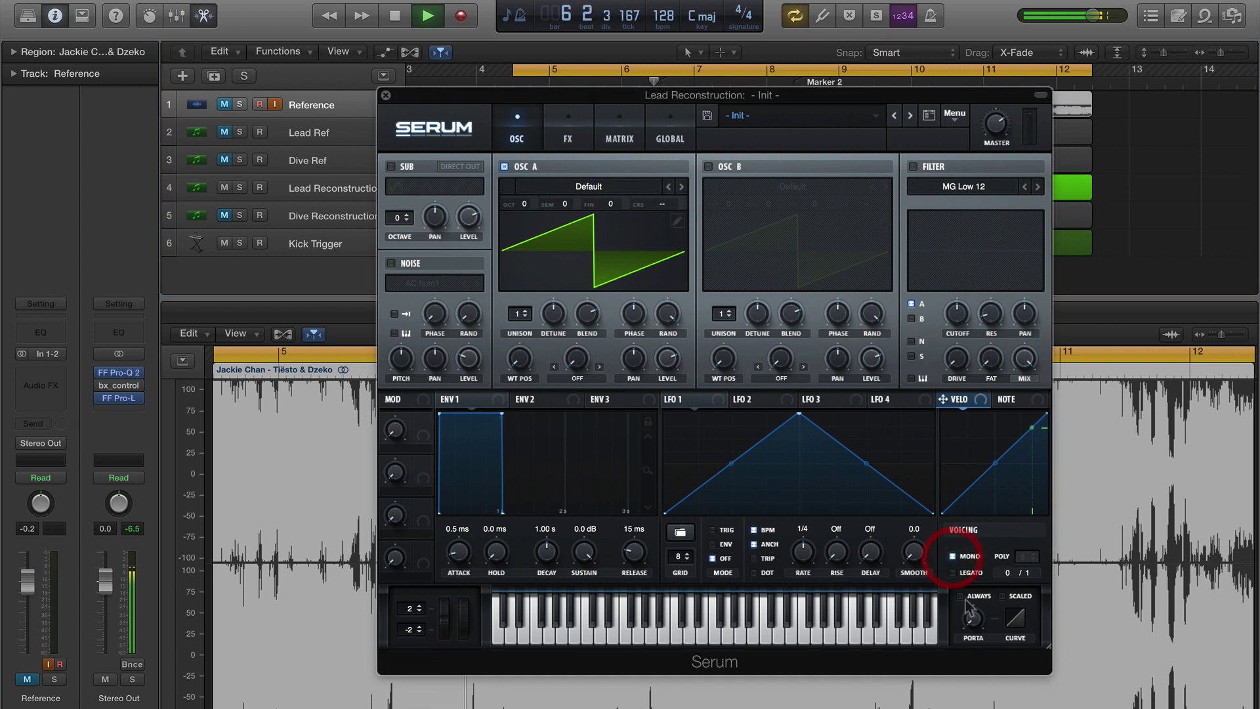
pyautogui.moveTo(974, 624); pyautogui.dragTo(974, 576)
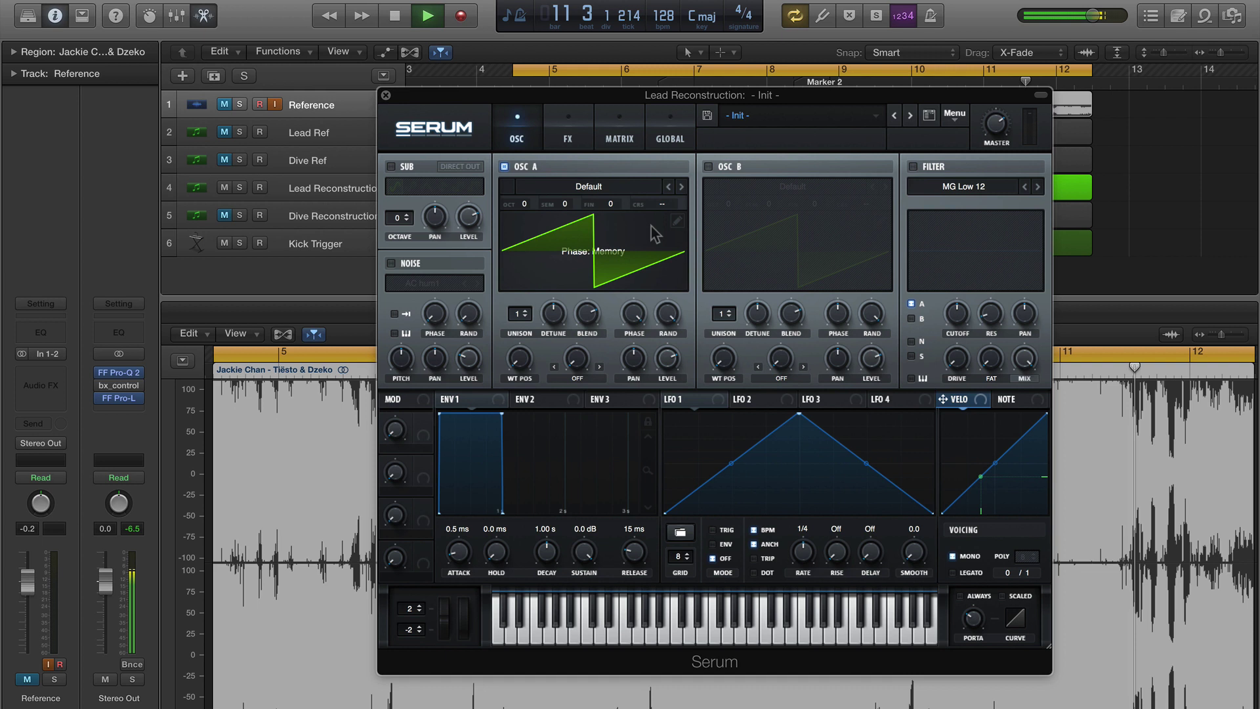
# Give oscillator A 15 unison voices with adjusted detune and a blend of about 95, using Super mode and the 12 (3x) stack.
pyautogui.moveTo(517, 314); pyautogui.dragTo(554, 370)
pyautogui.moveTo(588, 314); pyautogui.dragTo(596, 288)
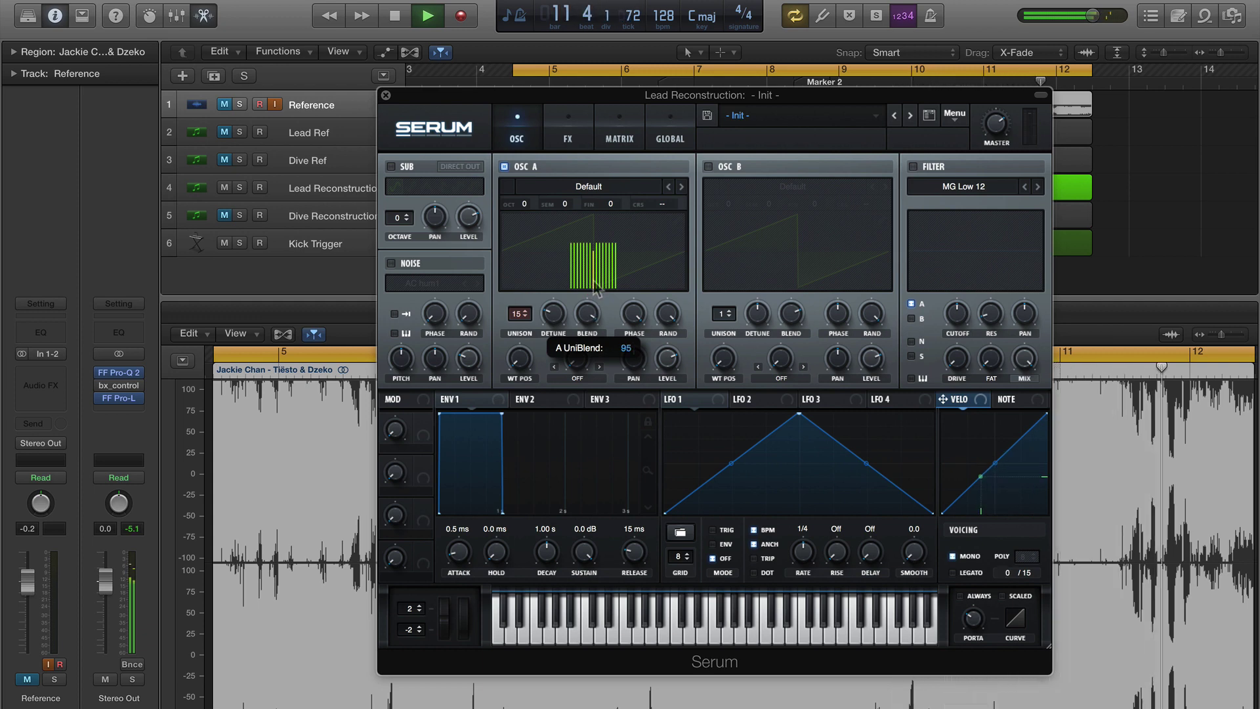
pyautogui.click(670, 130)
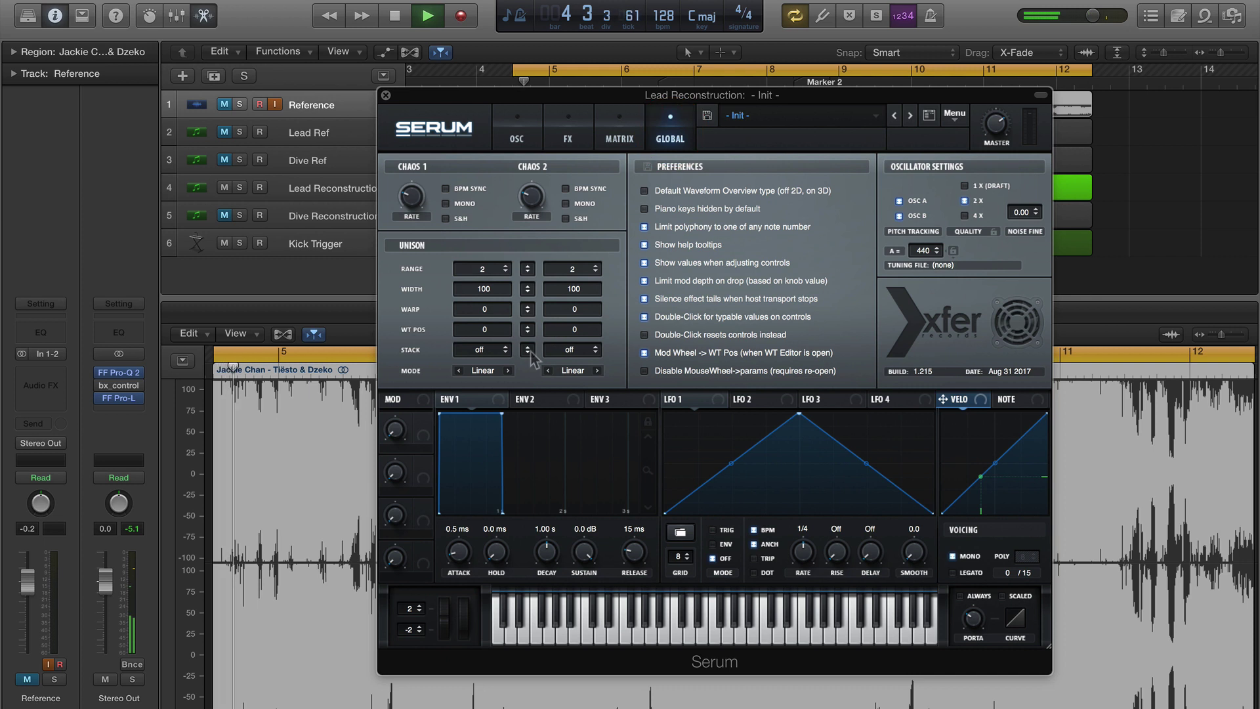
pyautogui.click(508, 370)
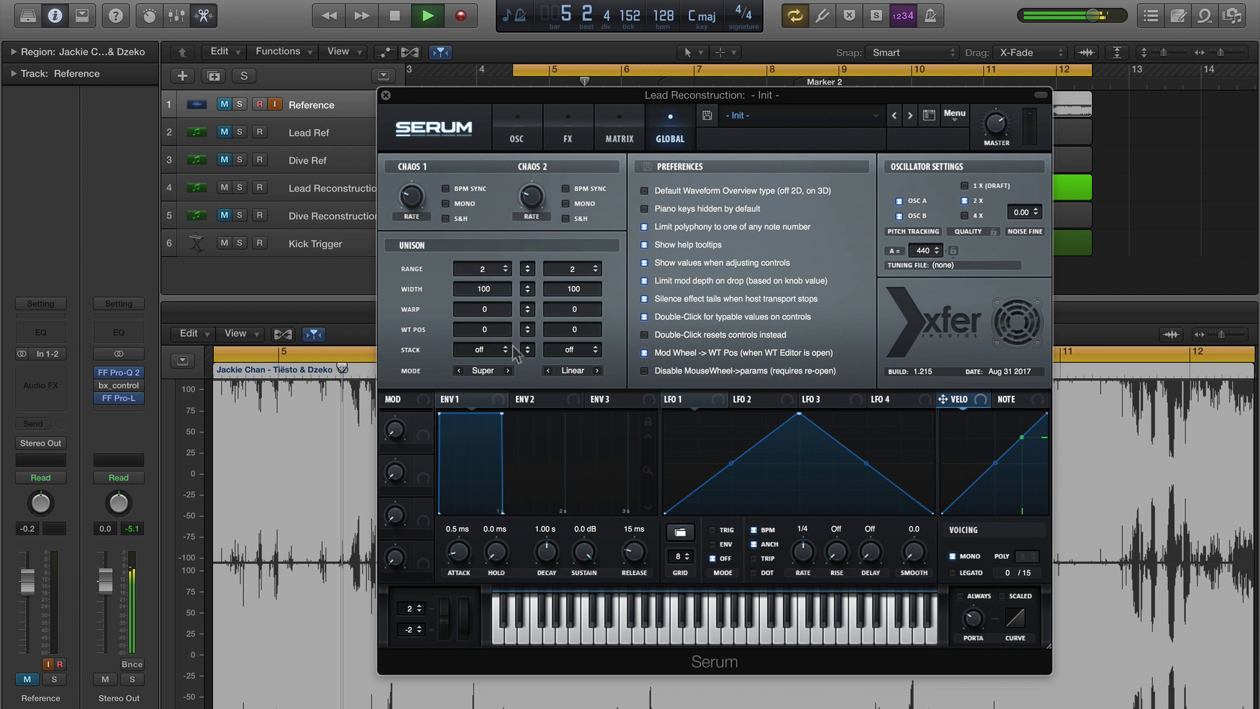
pyautogui.click(512, 351)
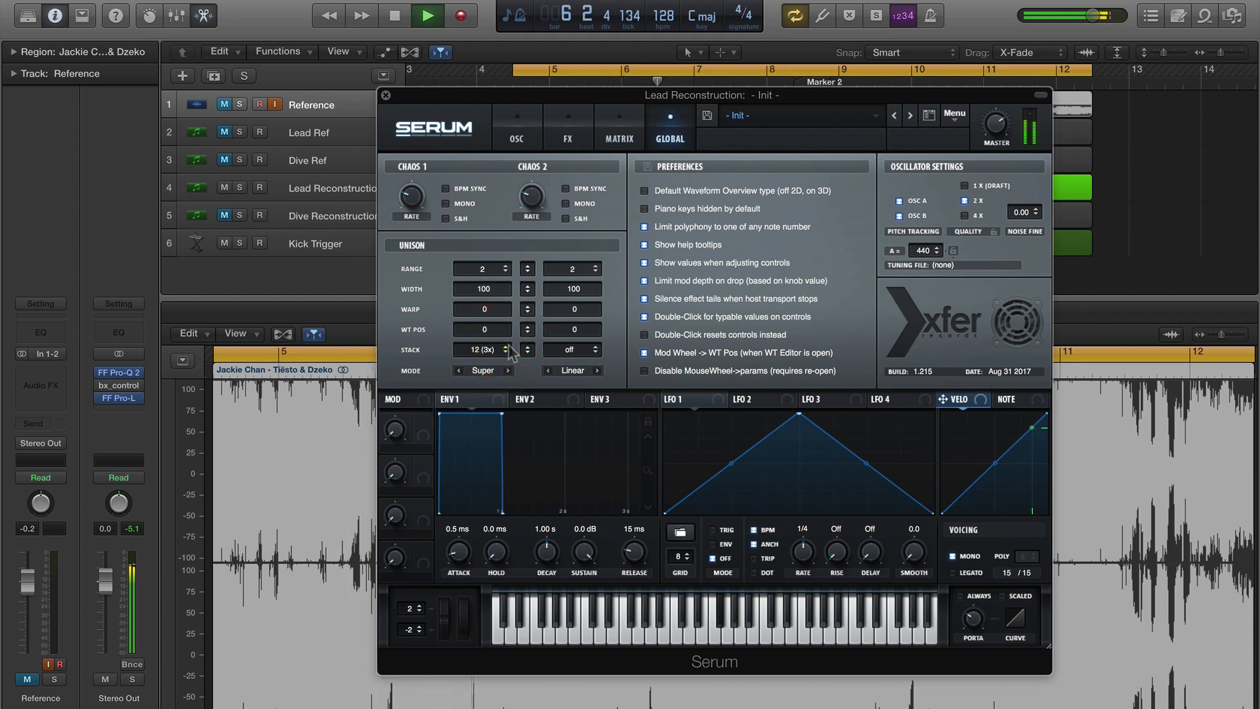
pyautogui.click(517, 132)
# Solo the Reference track briefly to compare it with the stacked unison lead, restore its mute and stop playback.
pyautogui.press('s')
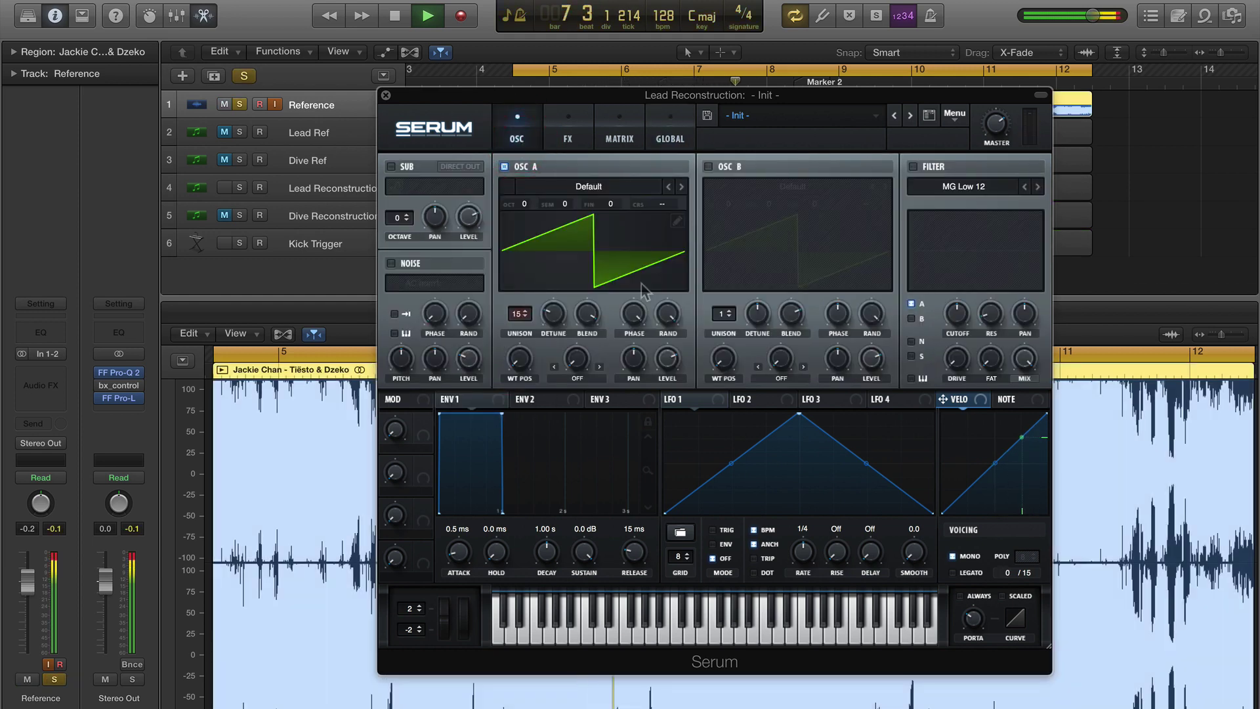
pyautogui.press('s')
pyautogui.press('m')
pyautogui.press('space')
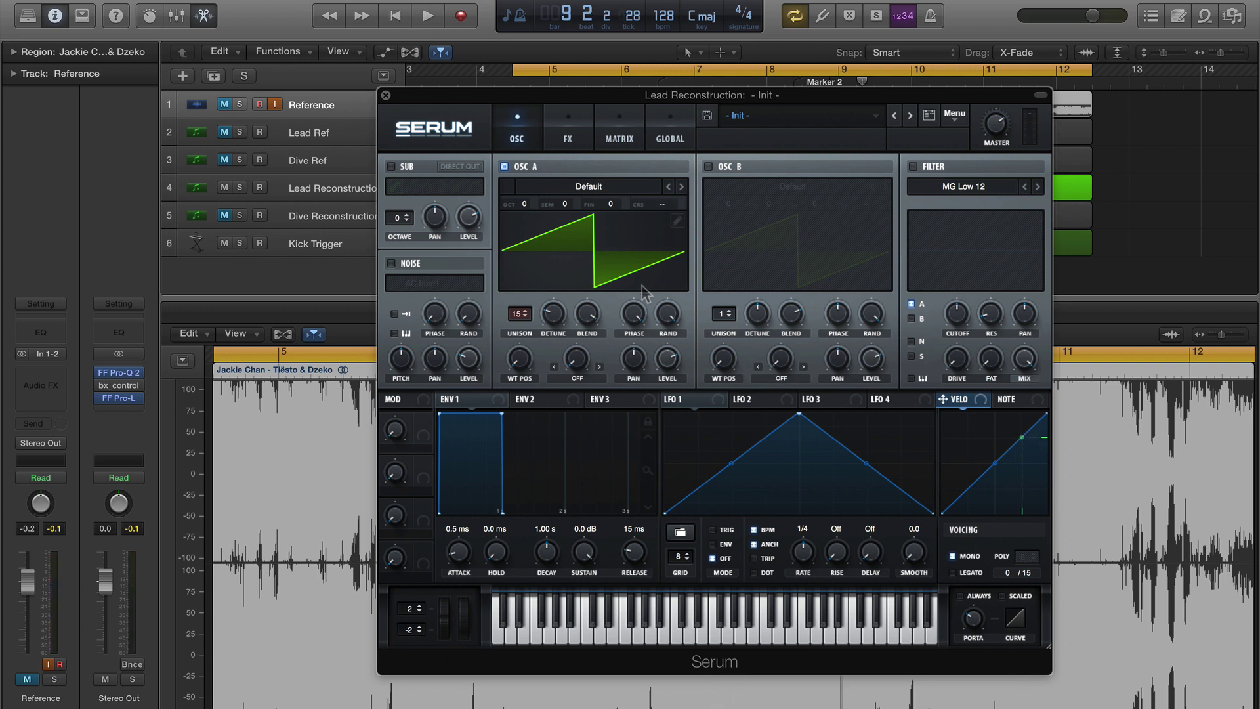
# Enable oscillator B, lower its level and load the 4088 wavetable into it.
pyautogui.click(709, 167)
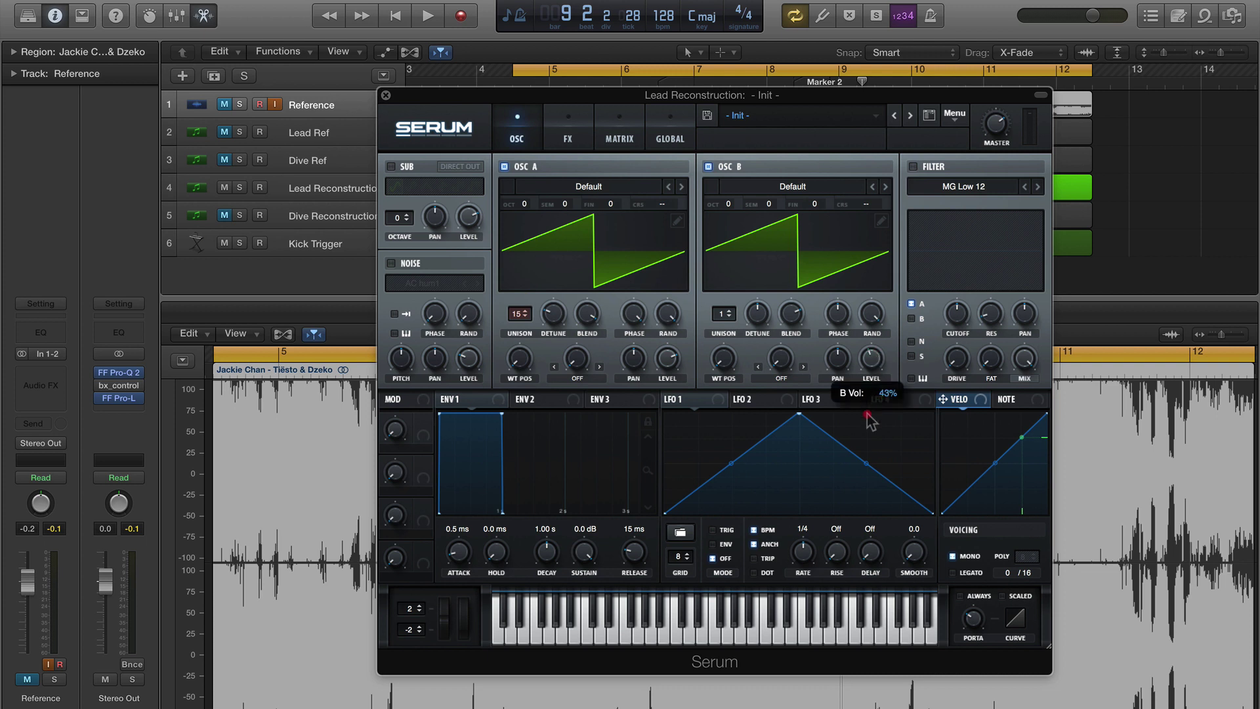
pyautogui.click(867, 541)
pyautogui.press('space')
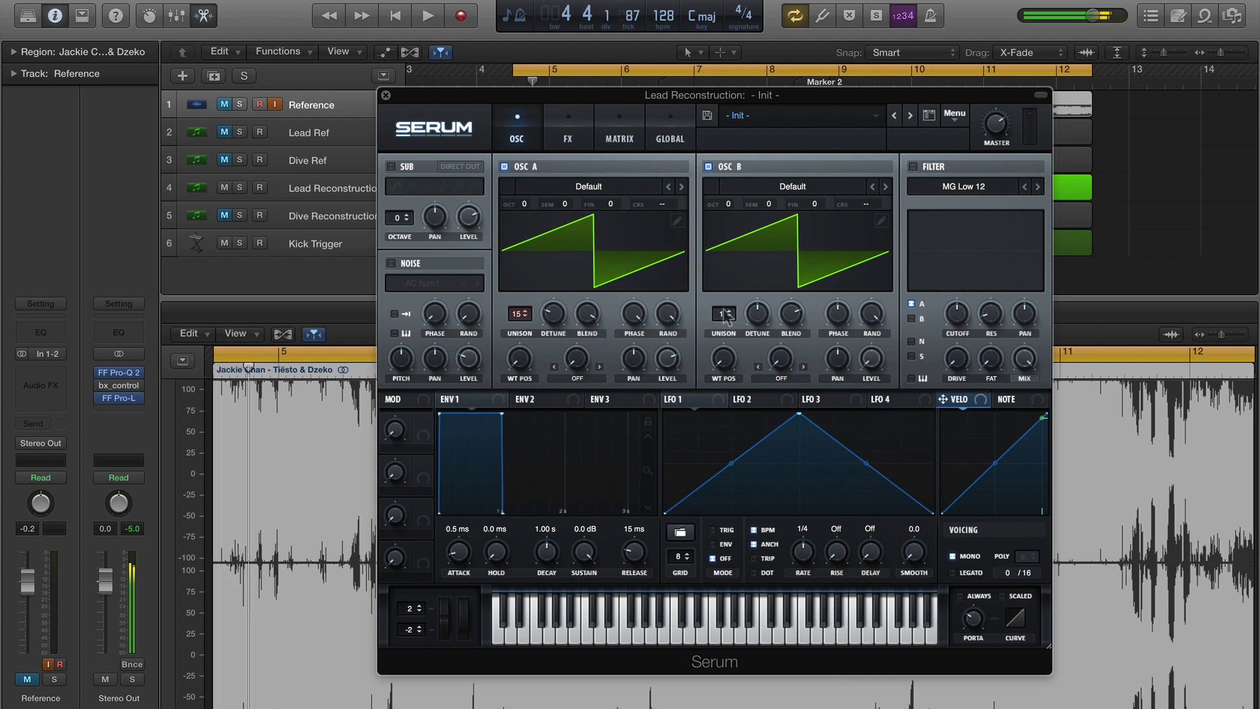
pyautogui.click(885, 187)
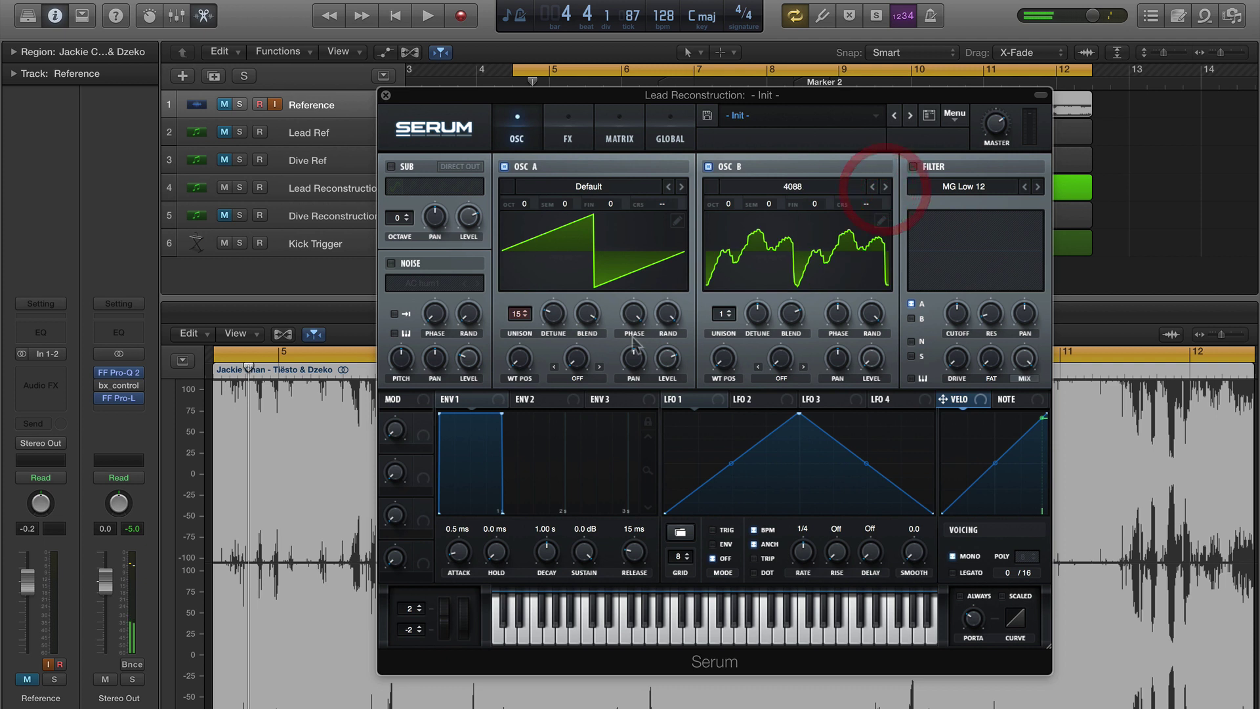
# Set oscillator A's warp mode to FM (from B) and raise the warp amount to about 49% during playback.
pyautogui.click(578, 379)
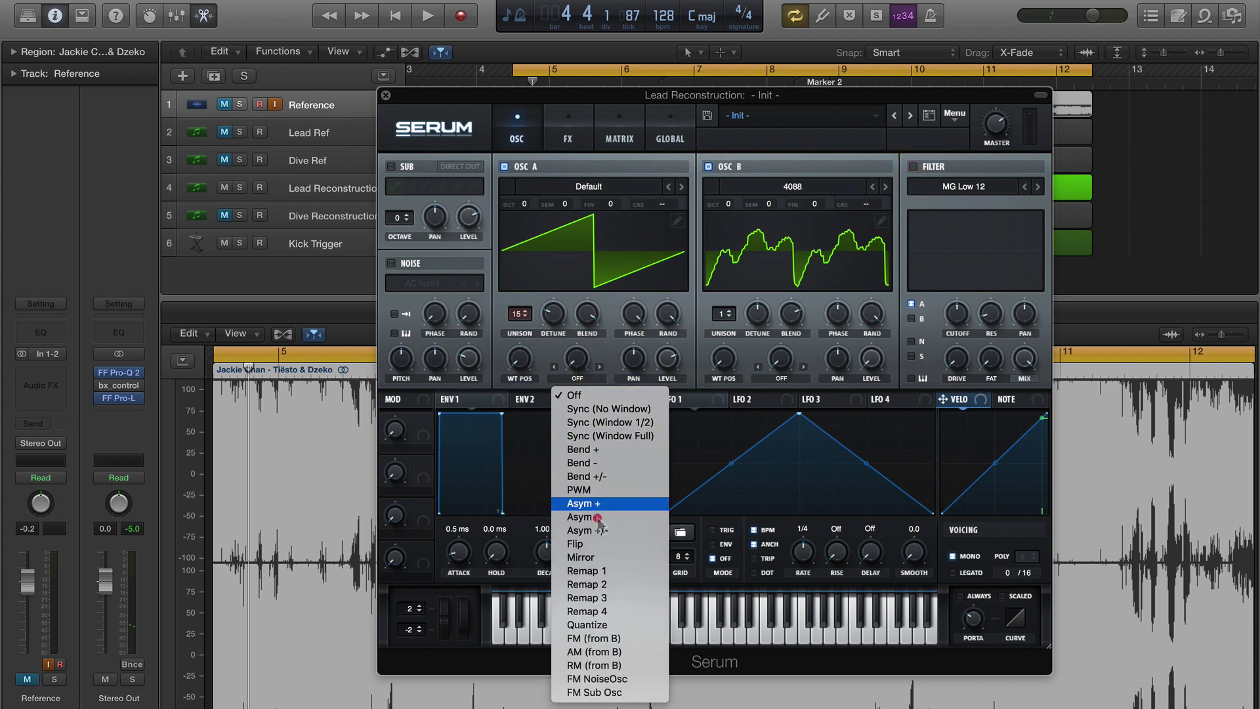
pyautogui.click(605, 640)
pyautogui.press('space')
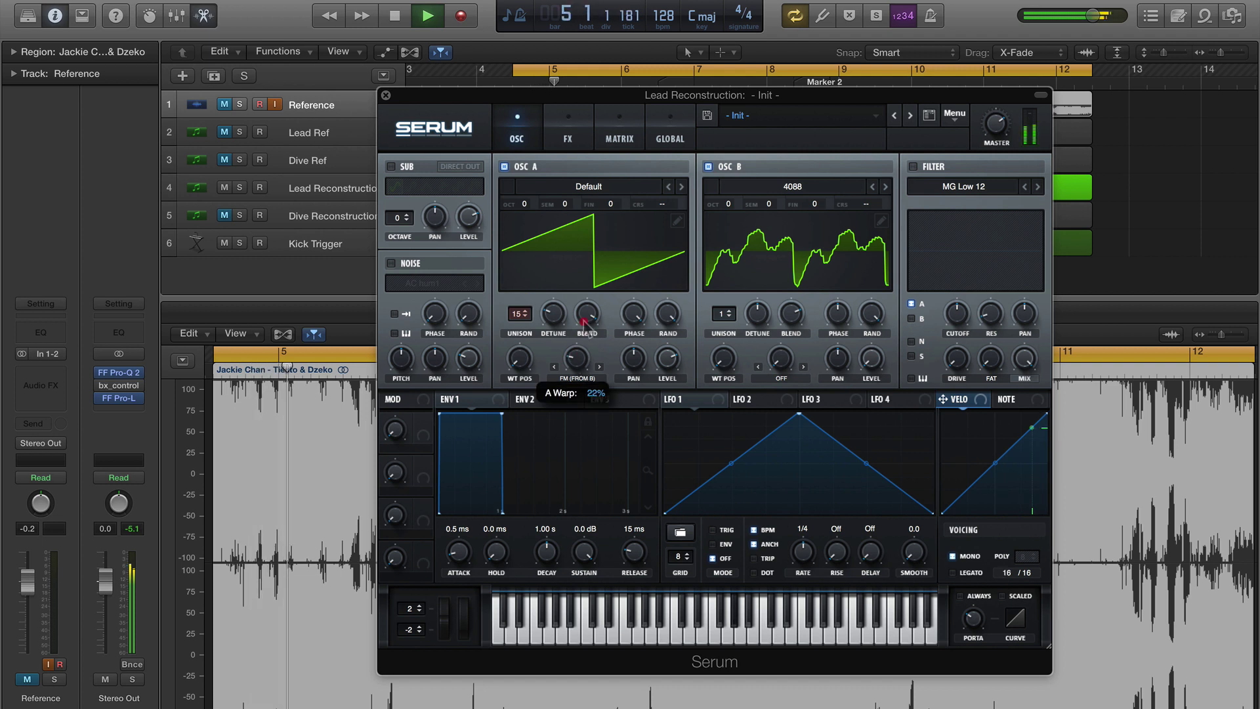
pyautogui.moveTo(594, 301); pyautogui.dragTo(594, 300)
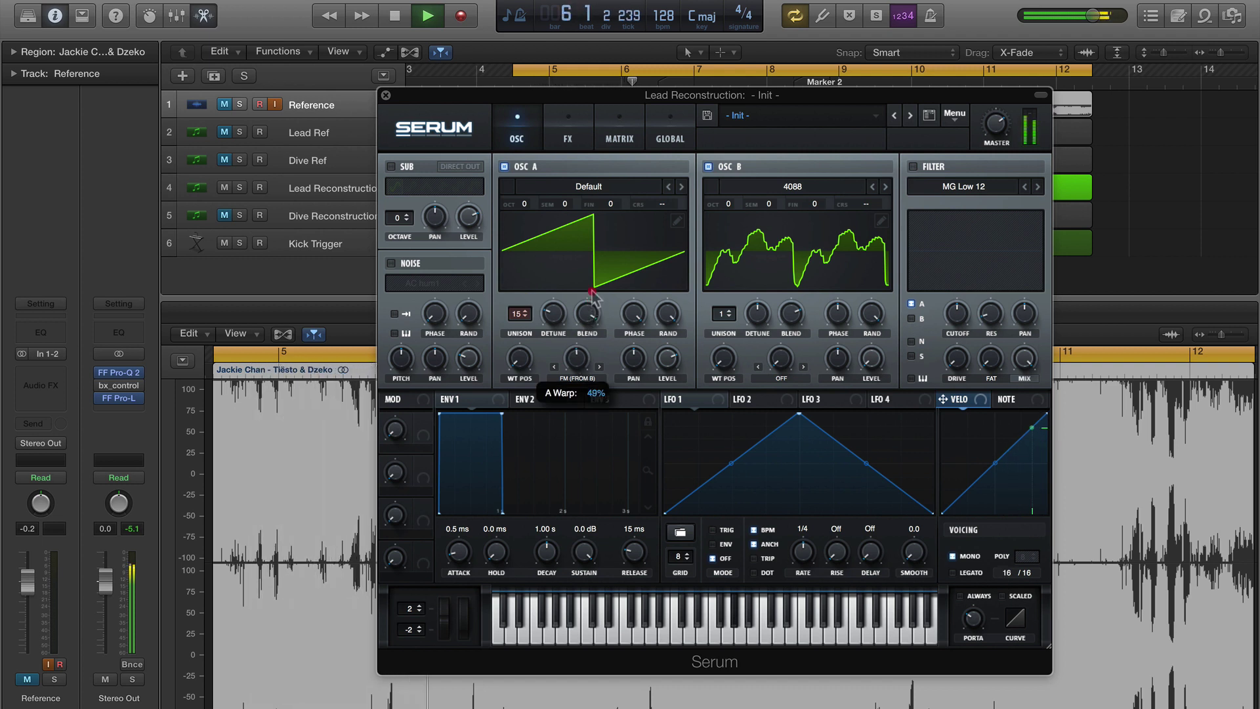
# Set oscillator B to 16 unison voices, adjust its detune and blend, and choose Super as its unison mode.
pyautogui.moveTo(727, 314); pyautogui.dragTo(745, 118)
pyautogui.moveTo(758, 314); pyautogui.dragTo(792, 320)
pyautogui.click(802, 217)
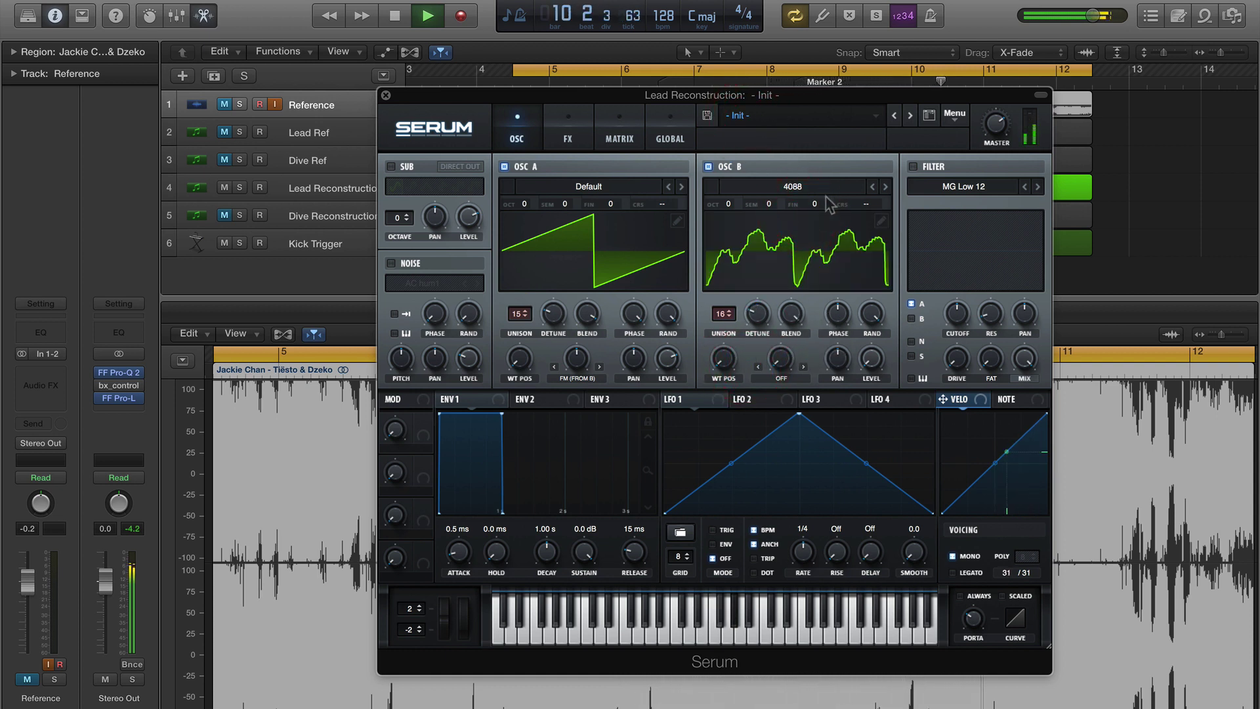
pyautogui.click(669, 131)
pyautogui.click(597, 370)
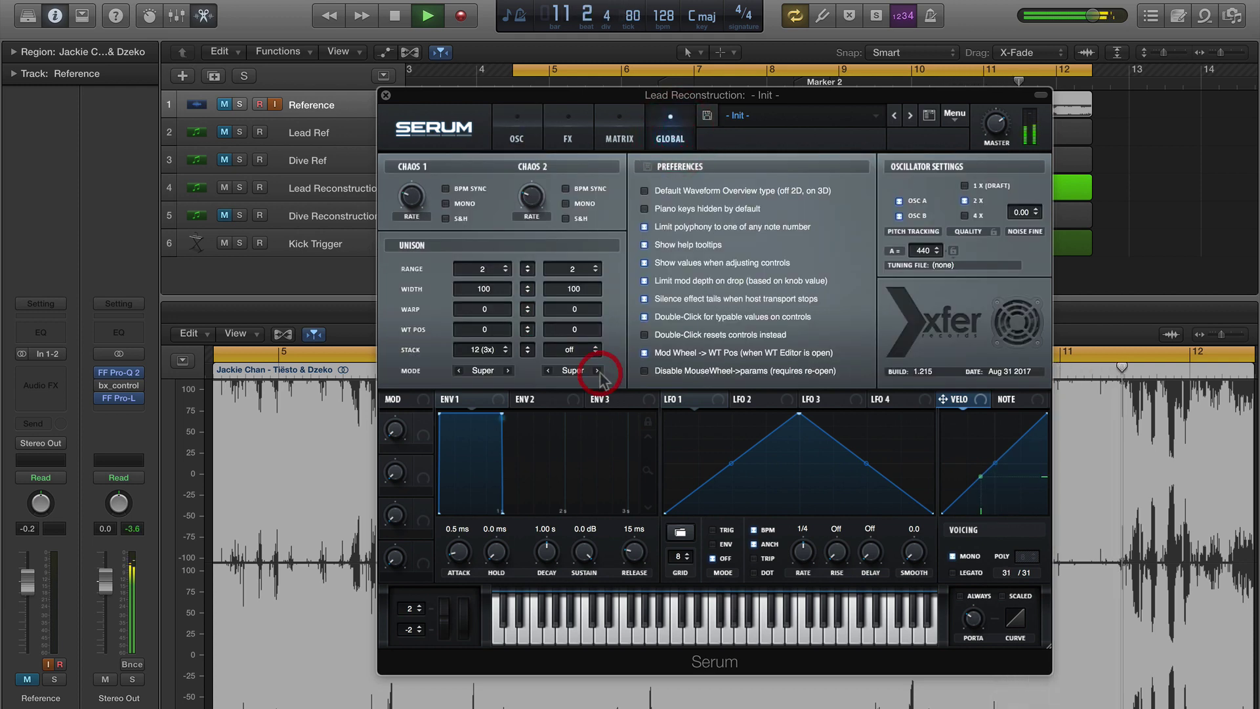
pyautogui.click(597, 370)
pyautogui.click(516, 131)
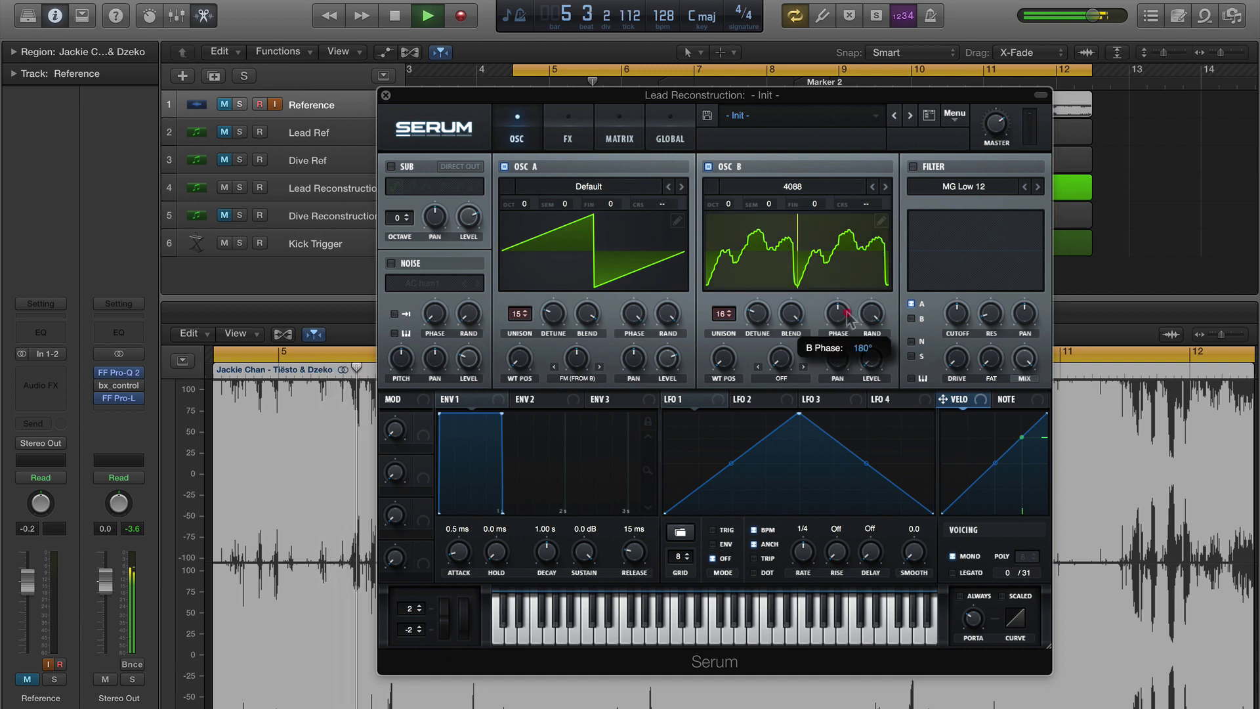
# Stop playback, load the Mellow But Instable wavetable into oscillator B, and resume playback to hear it.
pyautogui.press('space')
pyautogui.click(885, 187)
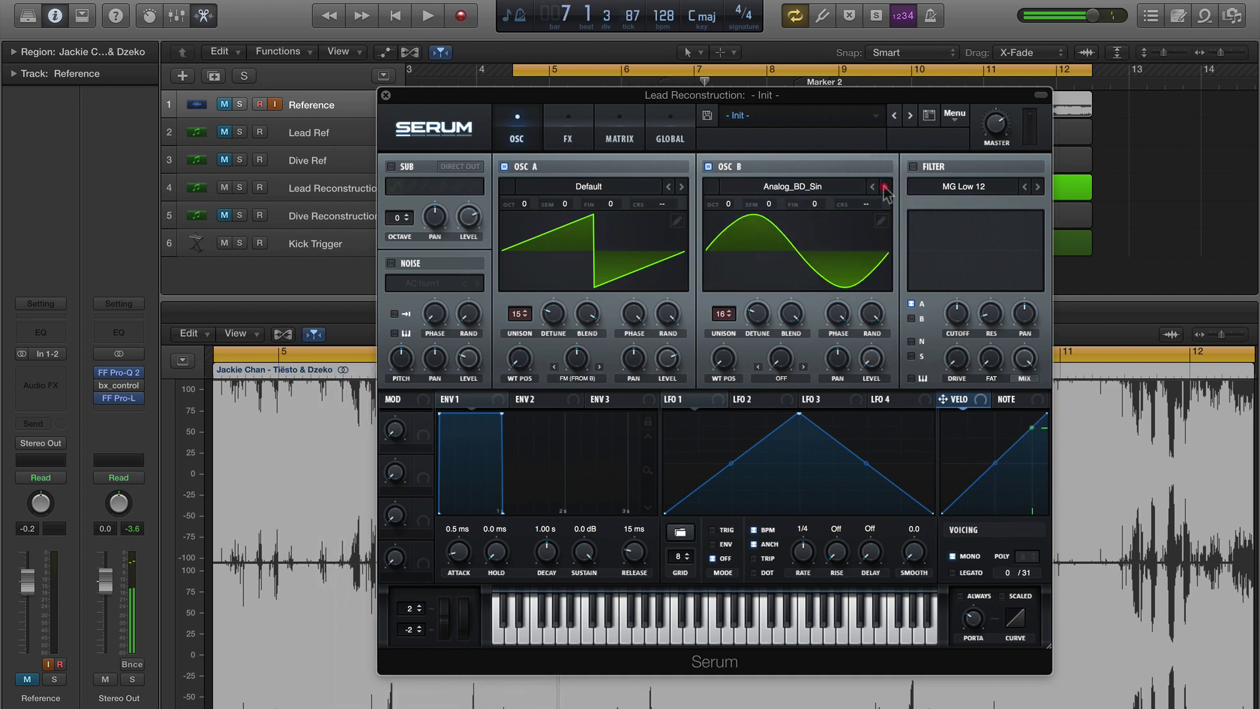
pyautogui.click(886, 187)
pyautogui.click(886, 187)
pyautogui.click(886, 187)
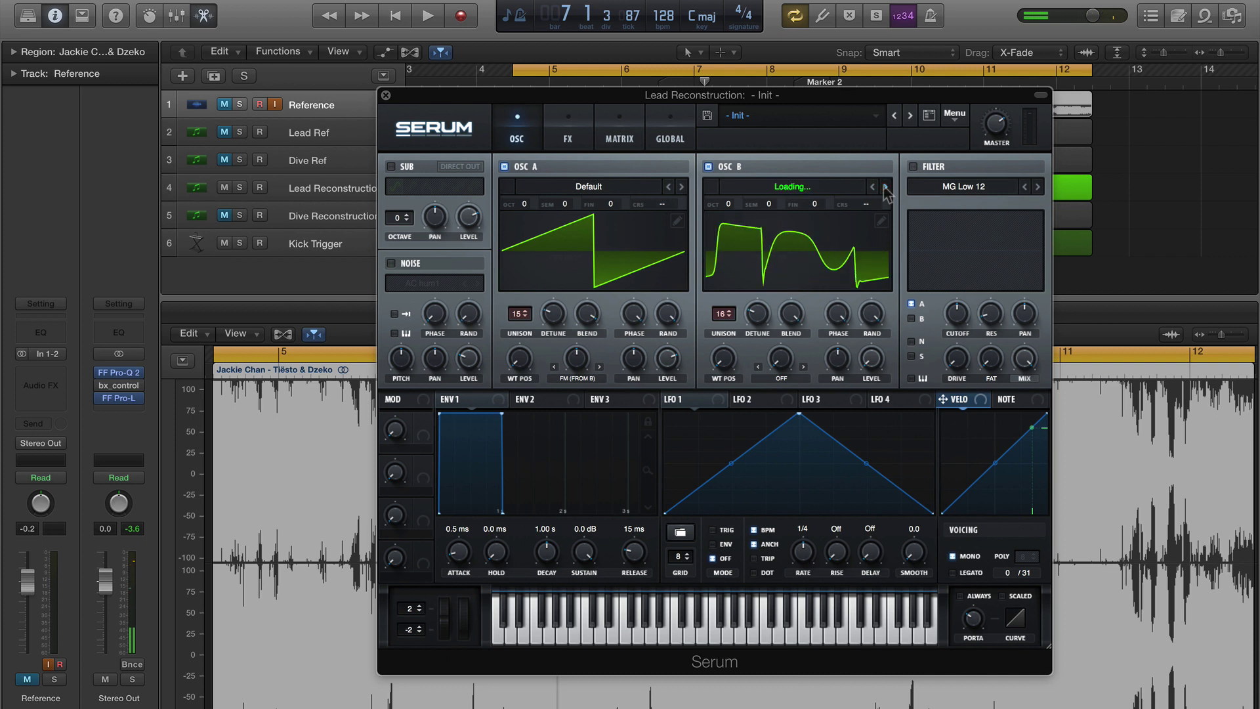
pyautogui.click(886, 187)
pyautogui.click(886, 187)
pyautogui.click(886, 187)
pyautogui.click(885, 187)
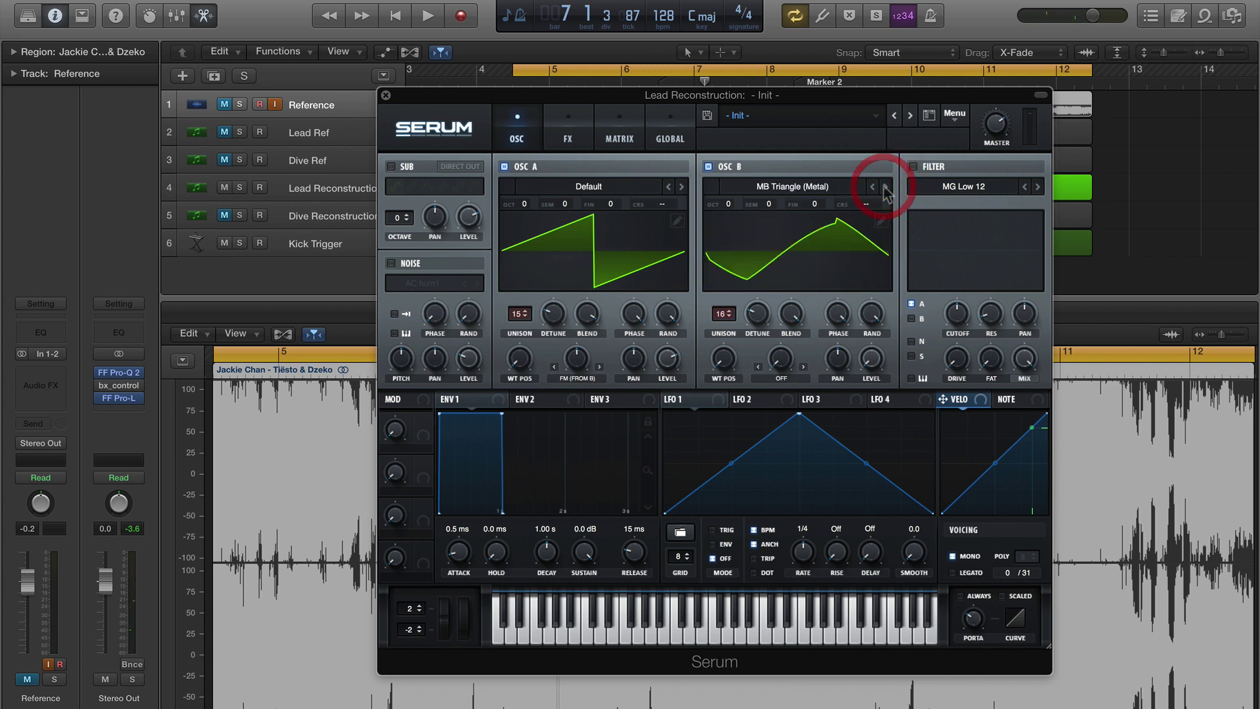
pyautogui.click(885, 187)
pyautogui.press('space')
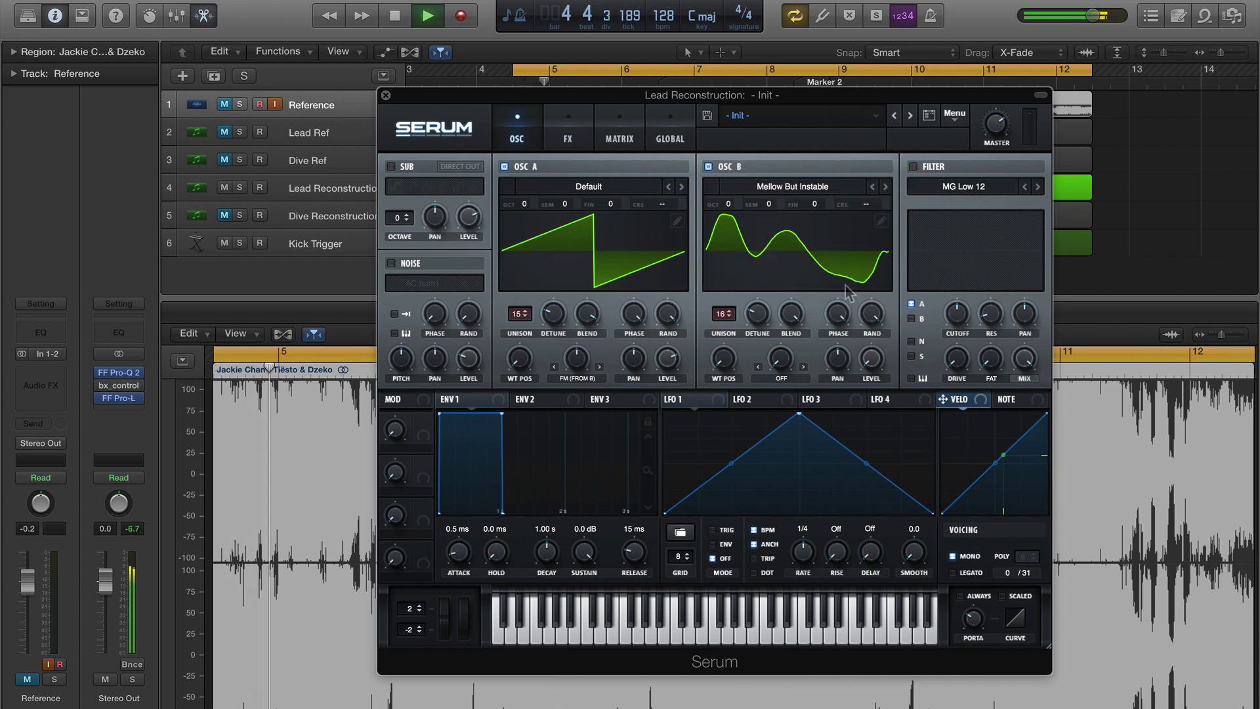
# Solo the Reference track briefly to compare it with the lead using the new oscillator B wavetable, and restore its mute.
pyautogui.press('s')
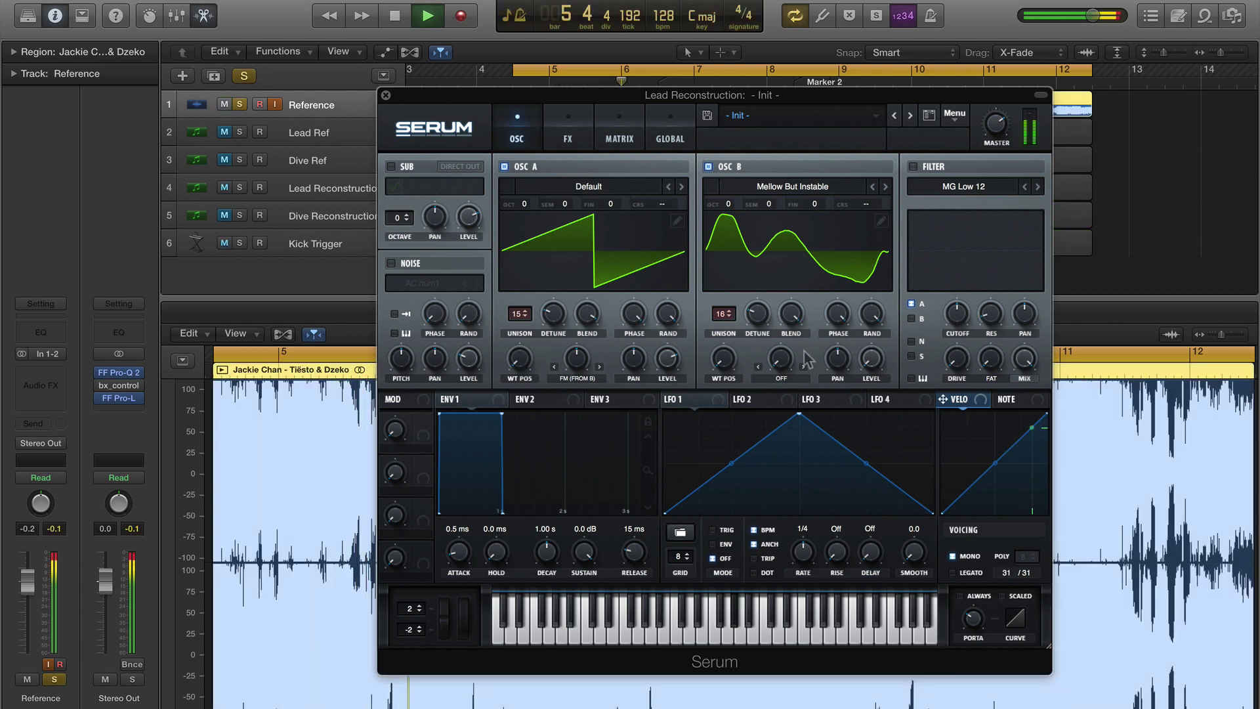
pyautogui.press('s')
pyautogui.press('m')
# Set oscillator B's warp mode to PWM and raise its warp amount until the waveform narrows to roughly the first third.
pyautogui.click(783, 378)
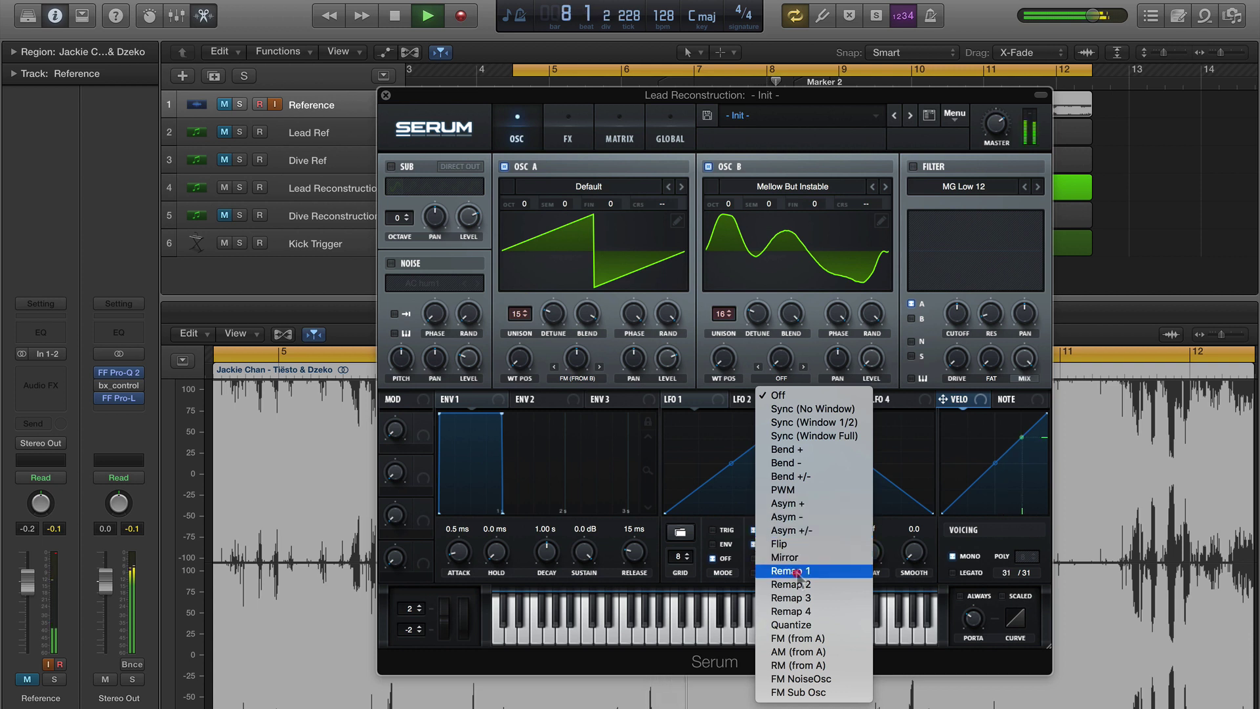
pyautogui.click(783, 490)
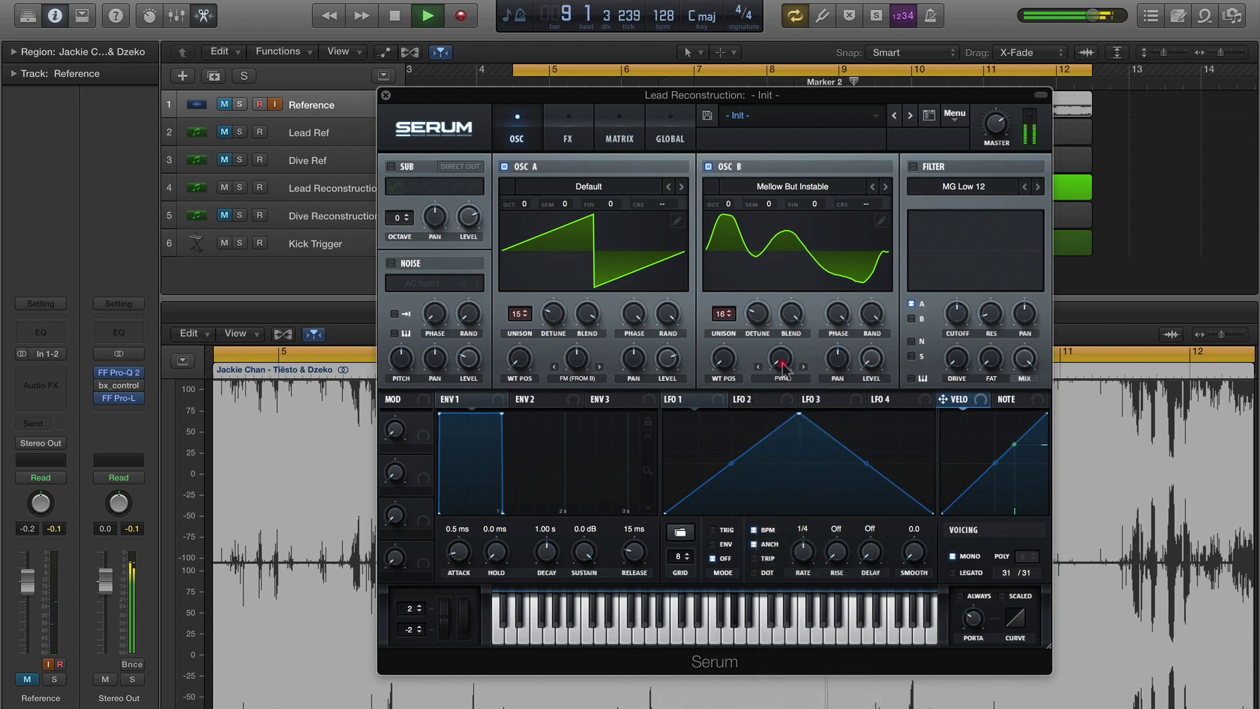
pyautogui.moveTo(783, 371); pyautogui.dragTo(795, 270)
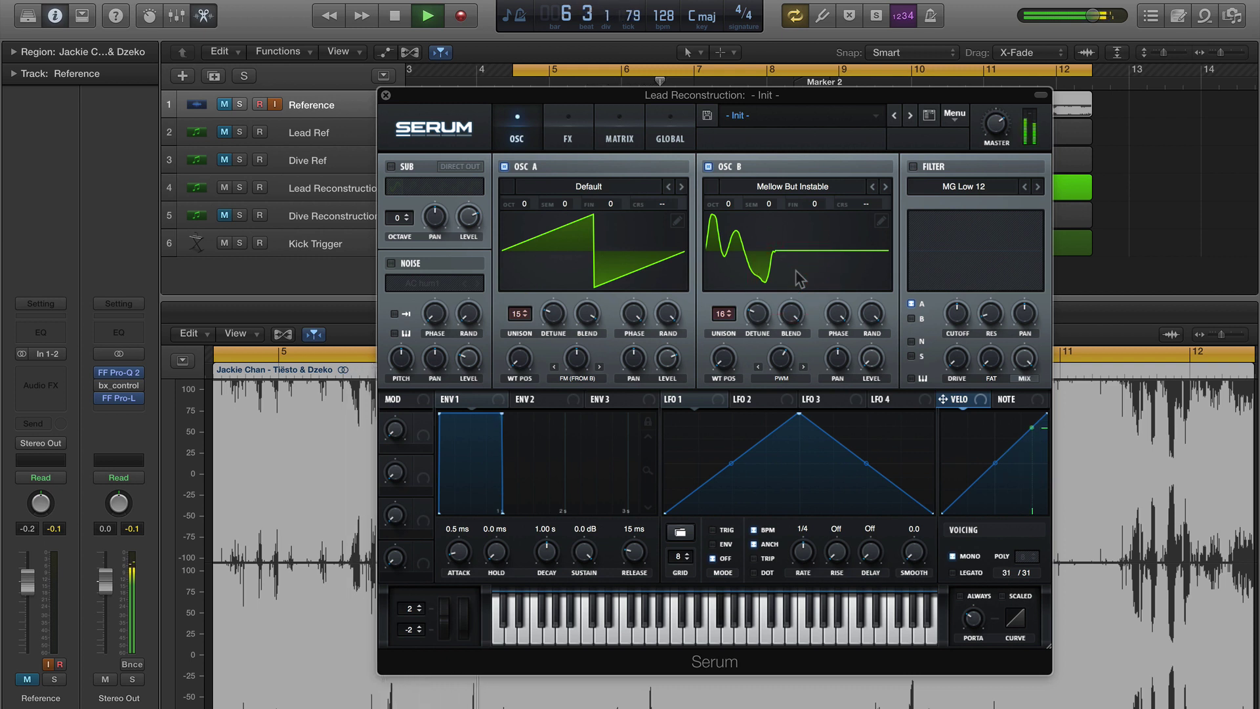
# Compare the PWM-warped lead with the Reference track and raise oscillator B's wavetable position.
pyautogui.press('s')
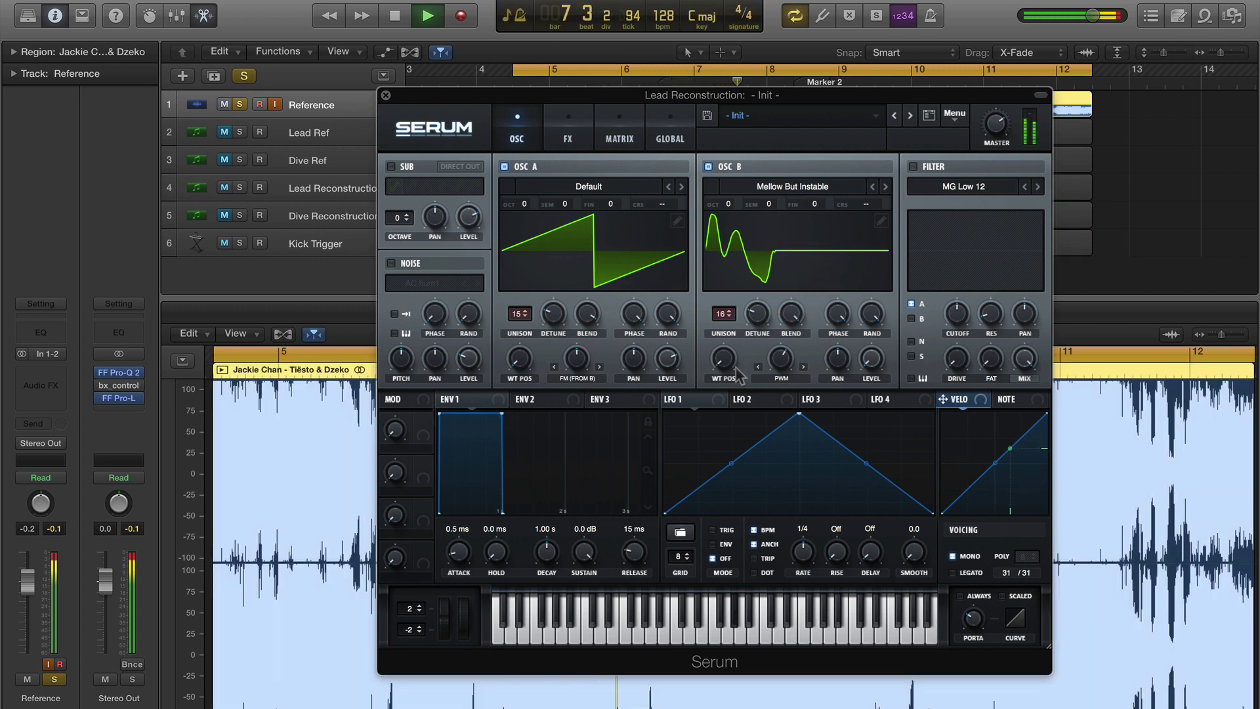
pyautogui.press('m')
pyautogui.press('s')
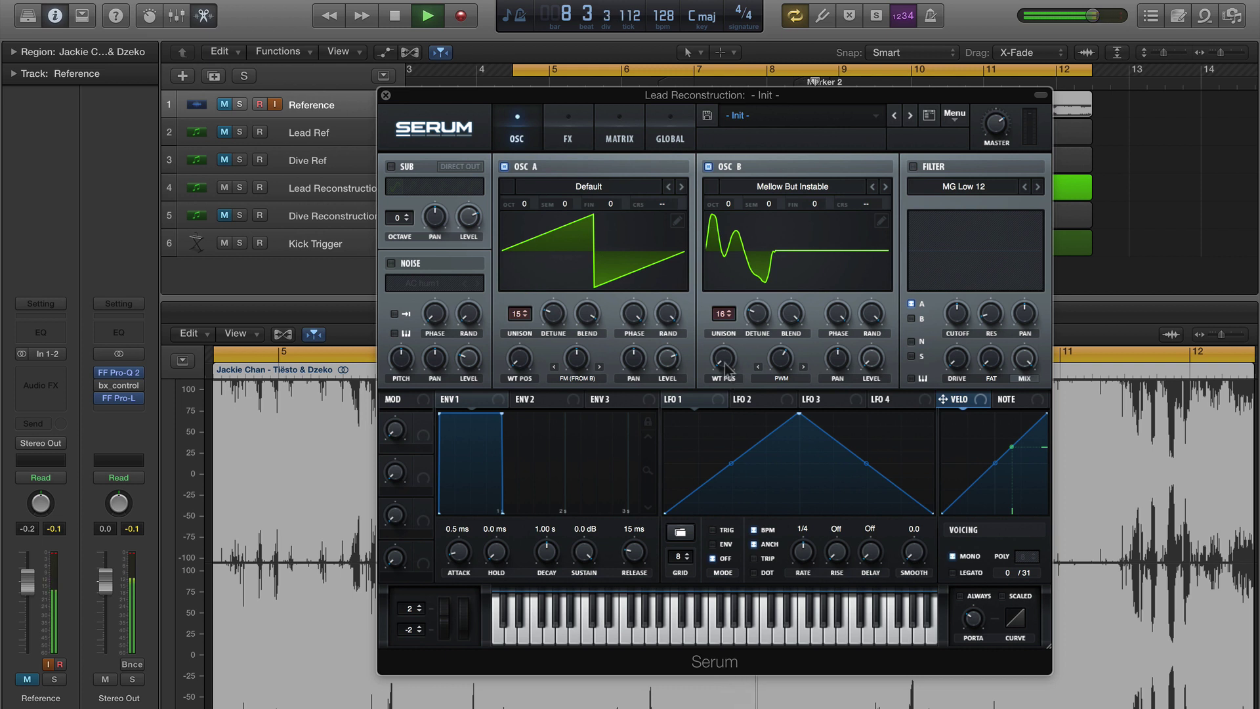
pyautogui.moveTo(725, 368); pyautogui.dragTo(727, 314)
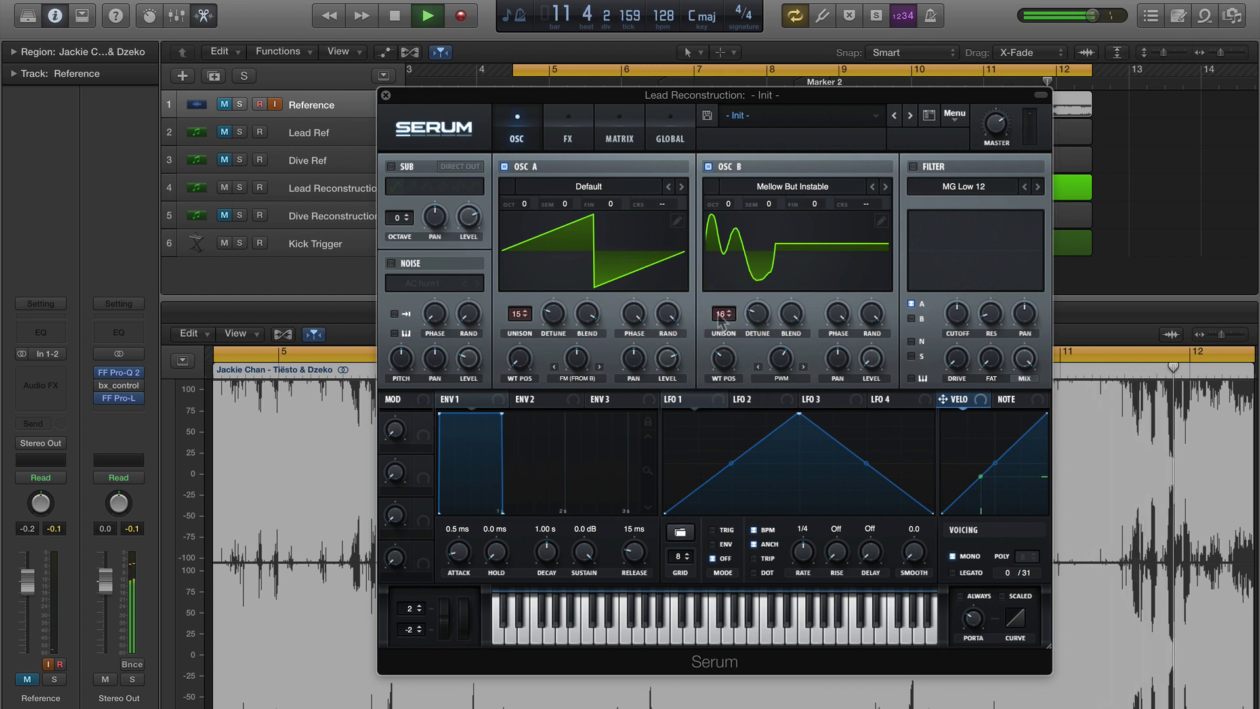
# Load the Basic Mg wavetable into oscillator A and raise its wavetable position to a pulse-like shape.
pyautogui.click(683, 187)
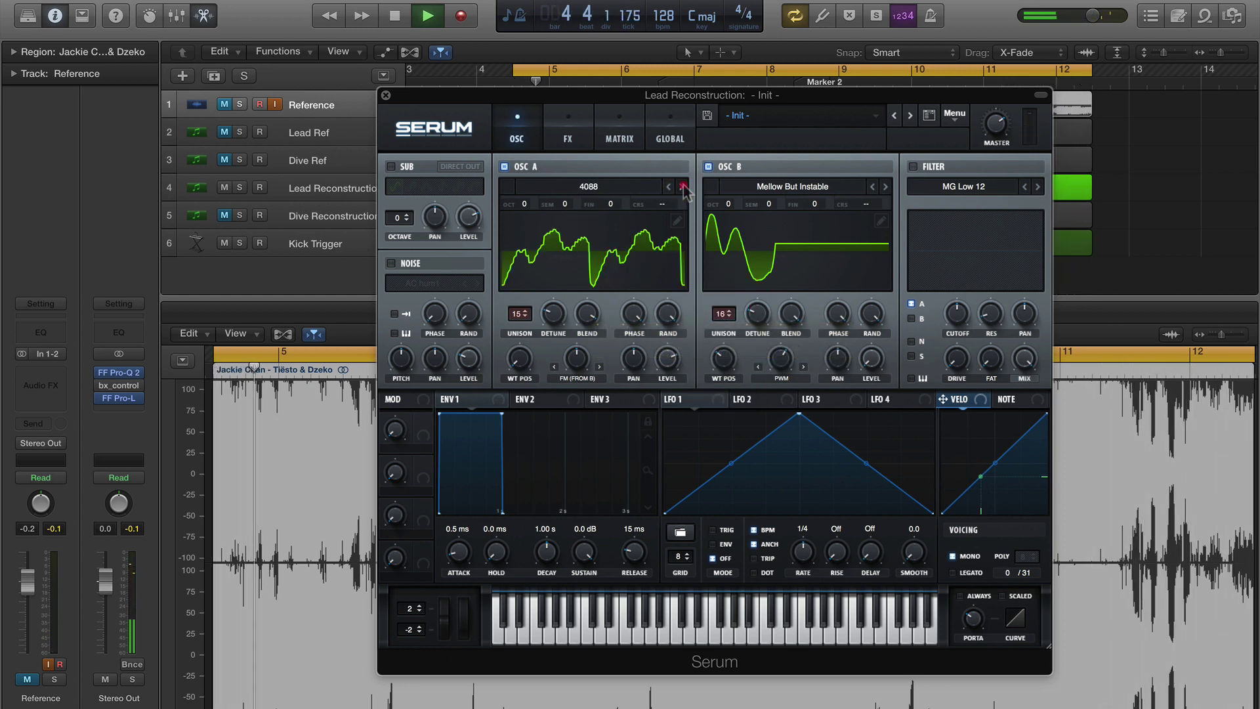
pyautogui.click(682, 187)
pyautogui.click(683, 187)
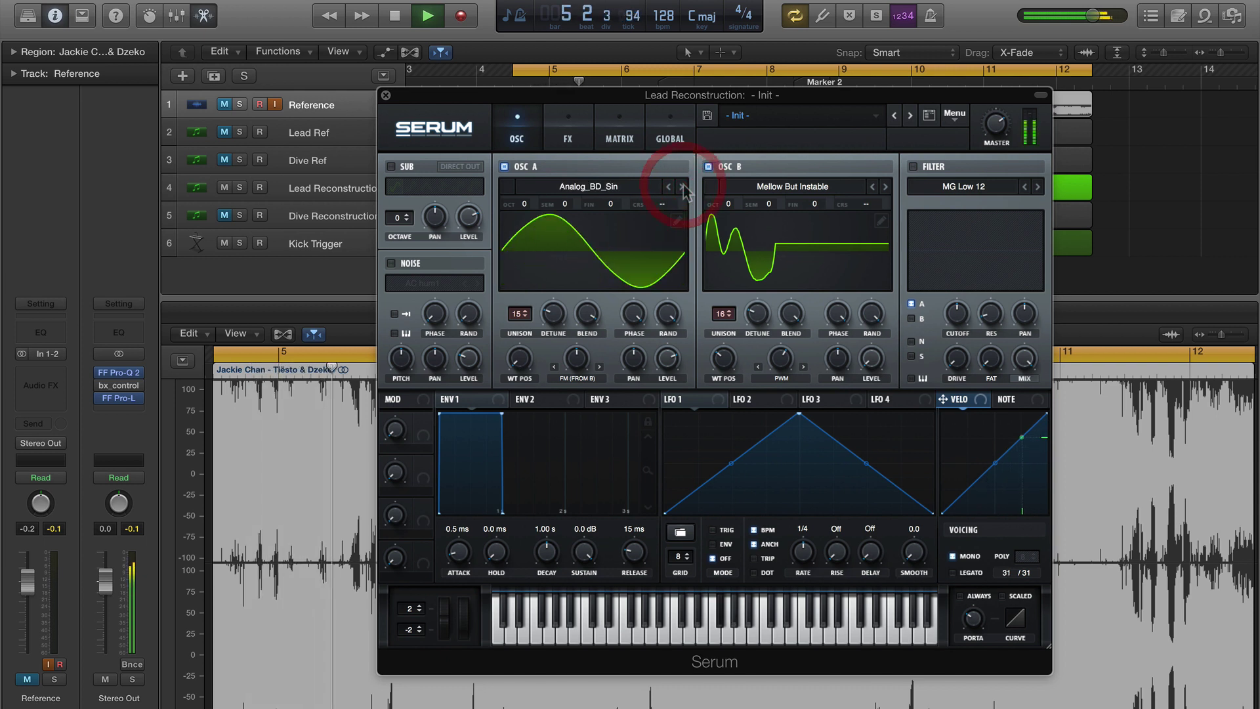
pyautogui.click(682, 187)
pyautogui.moveTo(520, 358); pyautogui.dragTo(533, 293)
# Solo the Reference track briefly to compare it with the lead using the Basic Mg wavetable.
pyautogui.press('s')
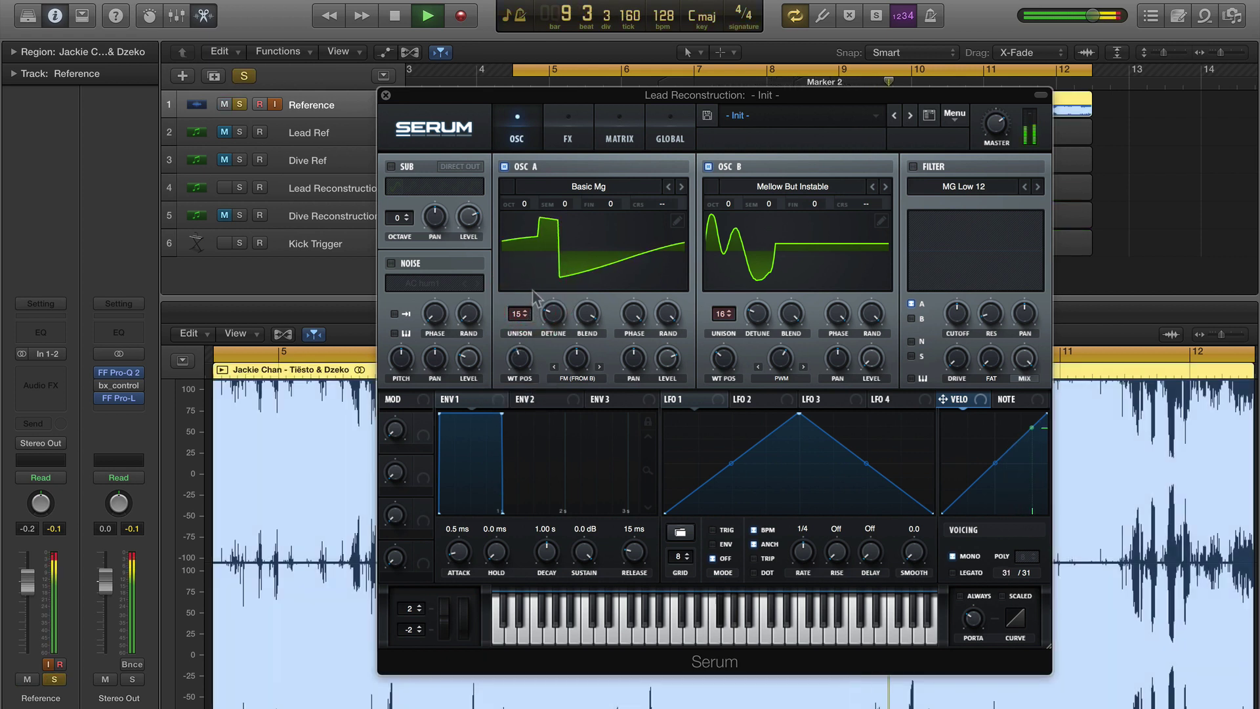
pyautogui.press('s')
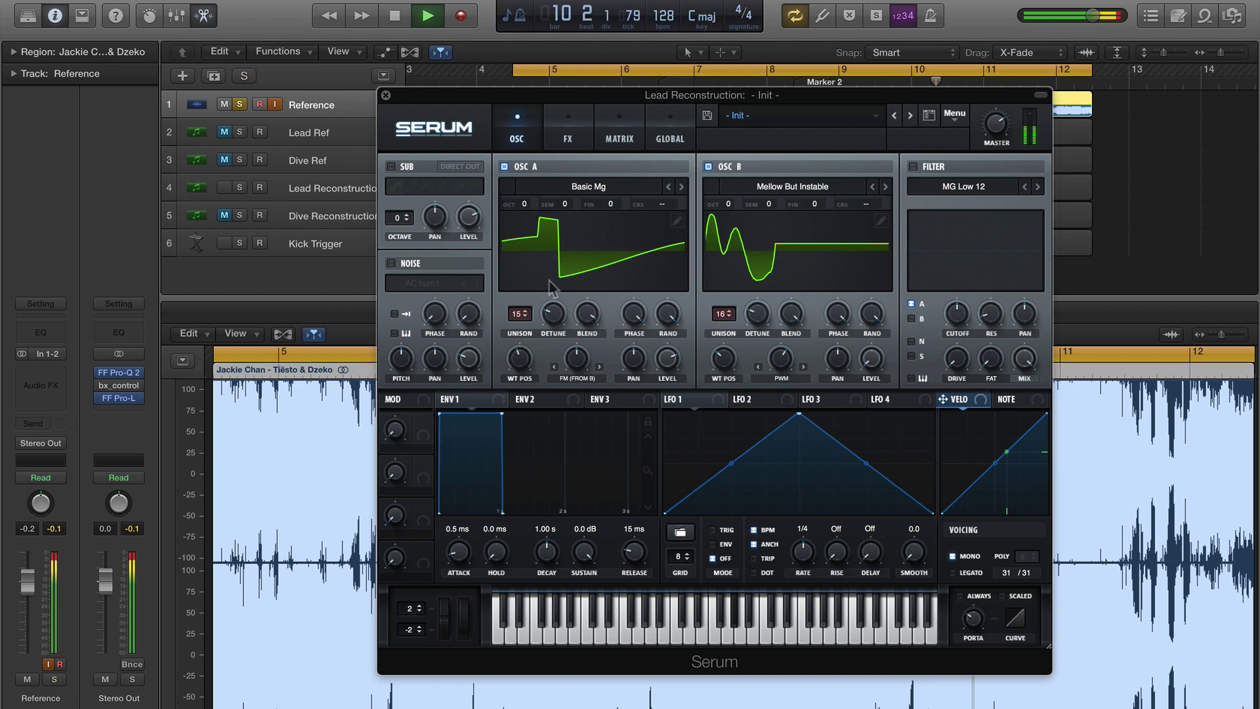
# Alternate between the lead and the soloed Reference track to compare their tone, checking oscillator A's wavetable position, and stop playback.
pyautogui.hotkey('ctrl', 's')
pyautogui.hotkey('ctrl', 'm')
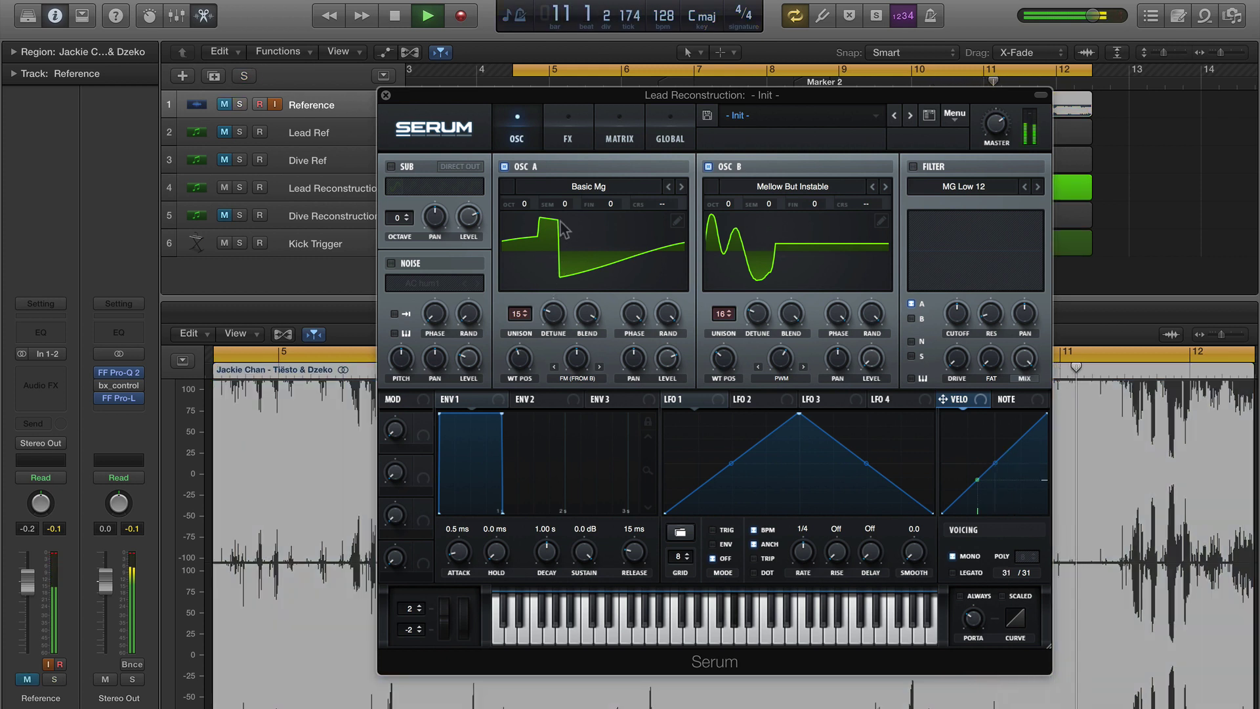
pyautogui.moveTo(527, 363)
pyautogui.mouseDown()
pyautogui.moveTo(522, 381)
pyautogui.moveTo(524, 367)
pyautogui.mouseUp()
pyautogui.press('s')
pyautogui.press('s')
pyautogui.press('m')
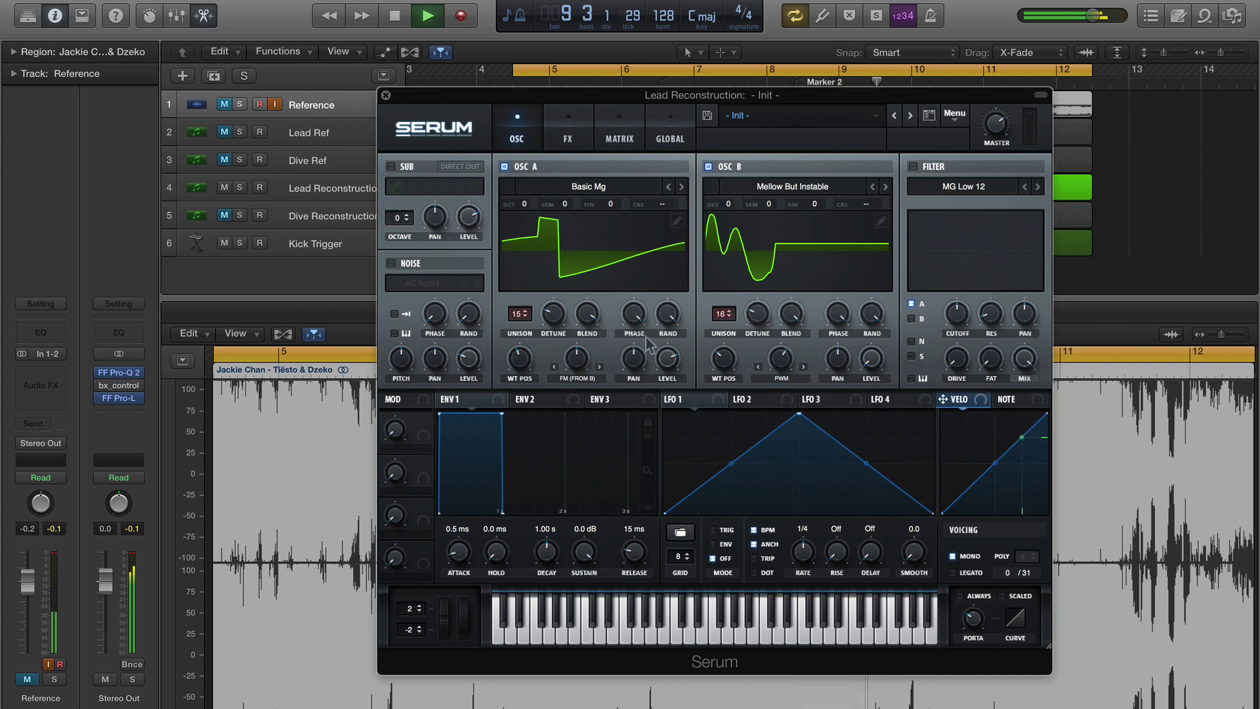
pyautogui.press('m')
pyautogui.press('s')
pyautogui.press('space')
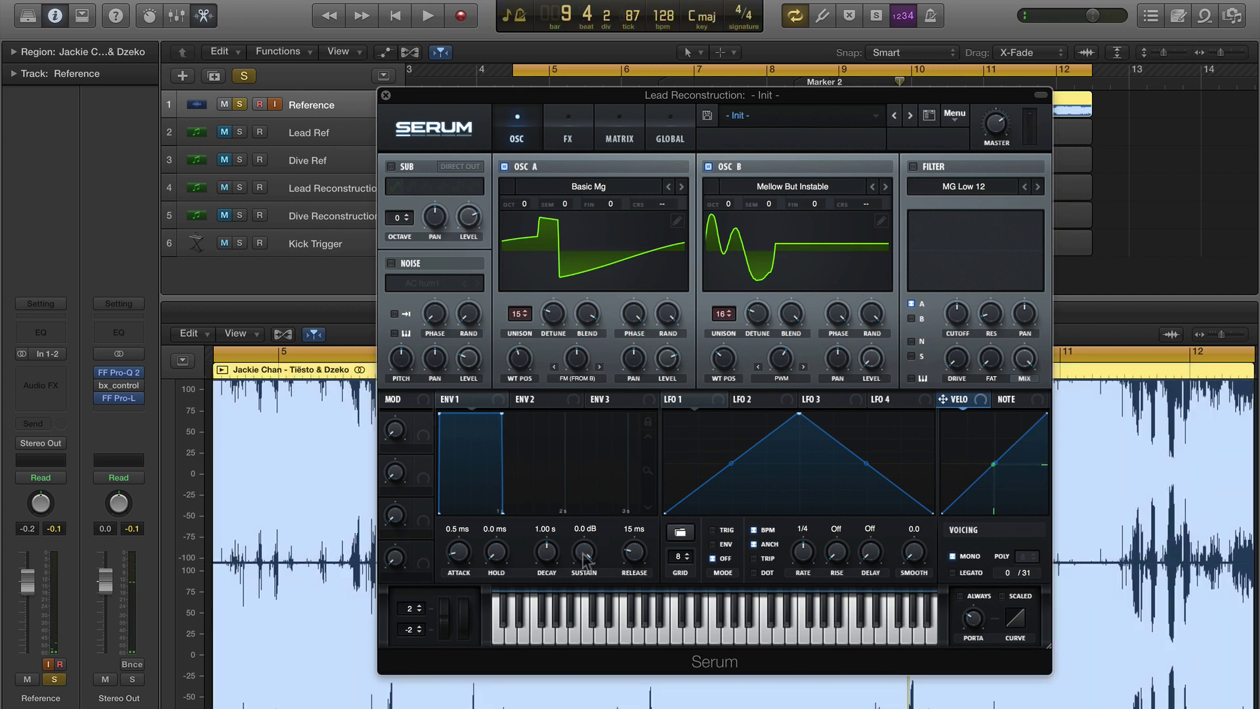
# Shape Envelope 1 during lead playback with a 24 ms attack, 665 ms decay and -18.0 dB sustain.
pyautogui.moveTo(584, 558); pyautogui.dragTo(588, 630)
pyautogui.press('s')
pyautogui.press('m')
pyautogui.press('space')
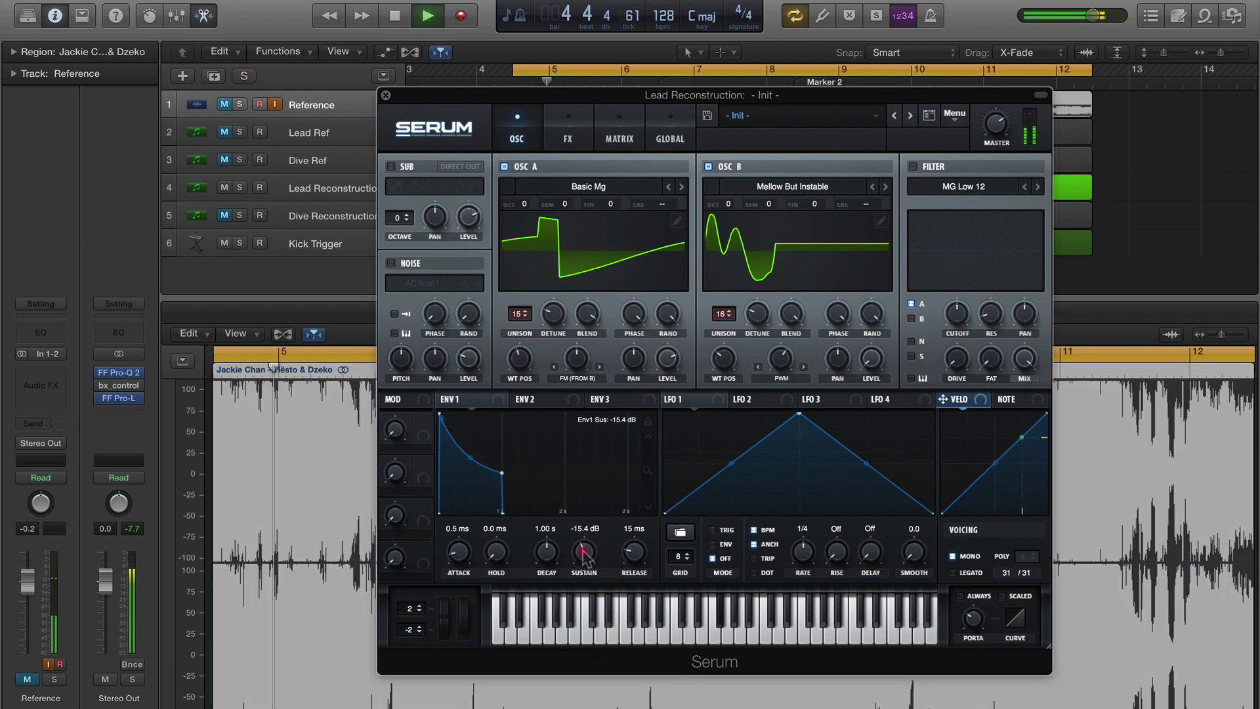
pyautogui.moveTo(584, 556); pyautogui.dragTo(588, 559)
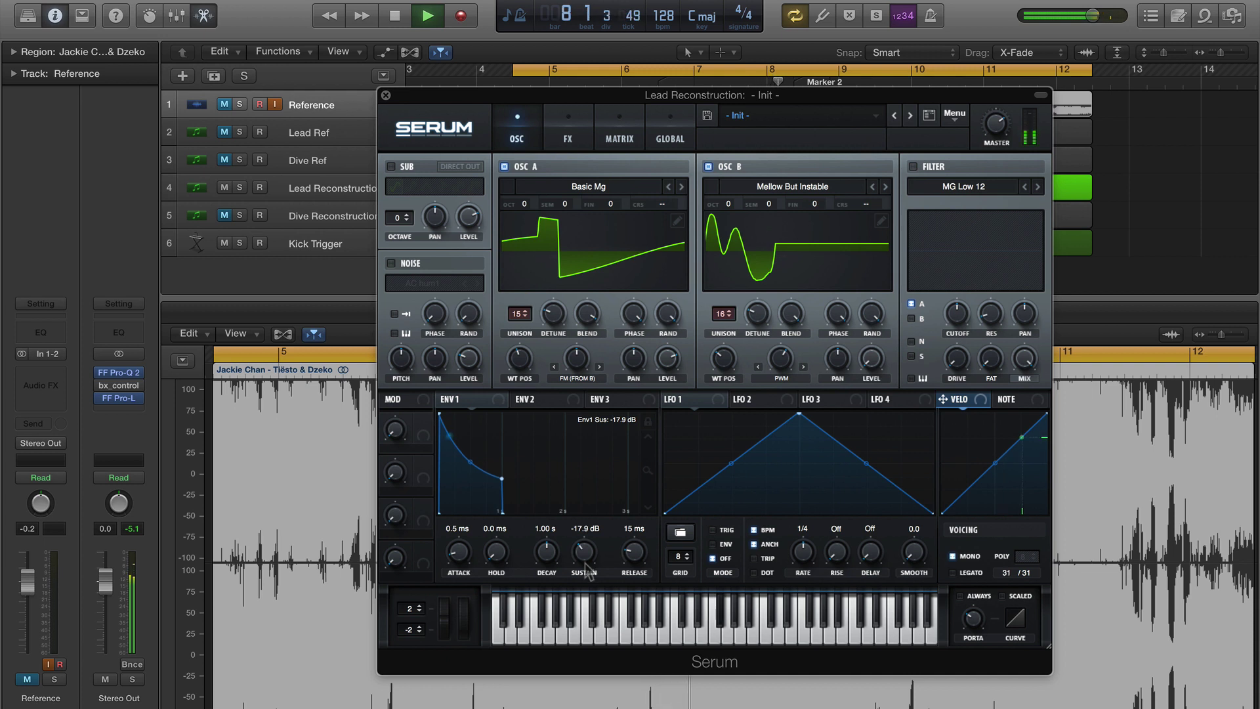
pyautogui.moveTo(546, 555); pyautogui.dragTo(546, 566)
pyautogui.moveTo(472, 556); pyautogui.dragTo(471, 515)
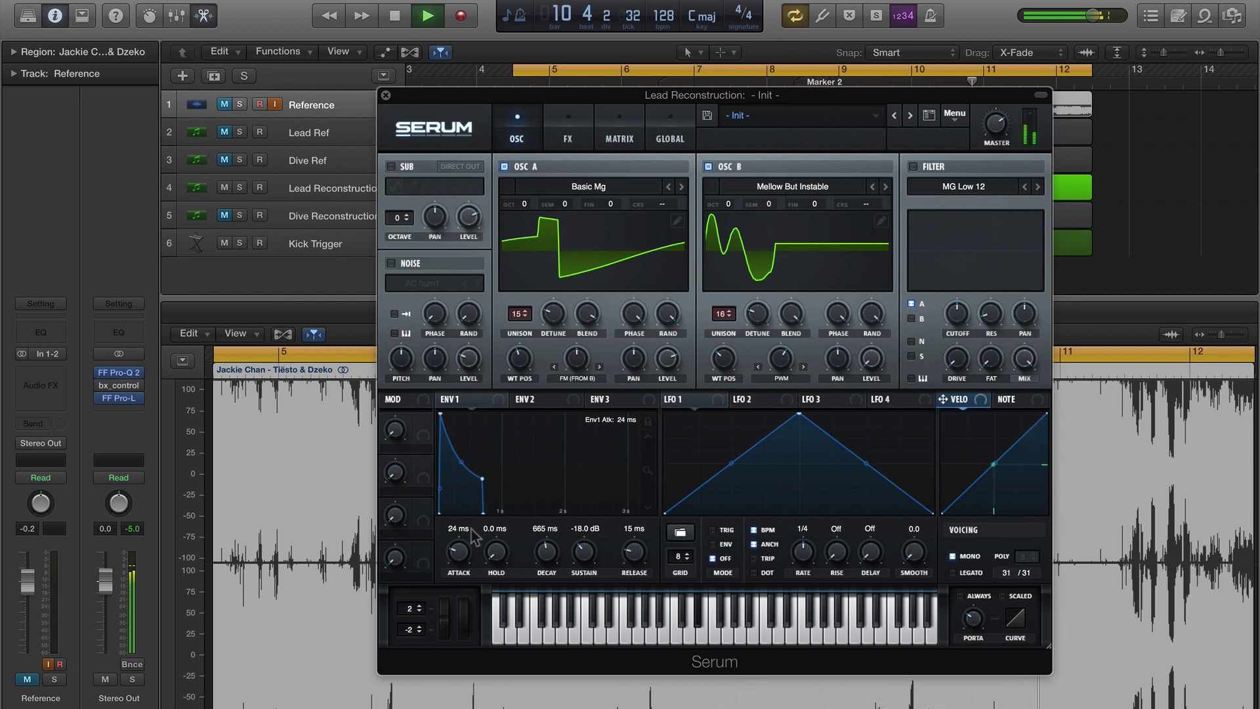
# Raise Serum's master volume to 81% and compare the lead's level with the soloed Reference track.
pyautogui.press('m')
pyautogui.press('s')
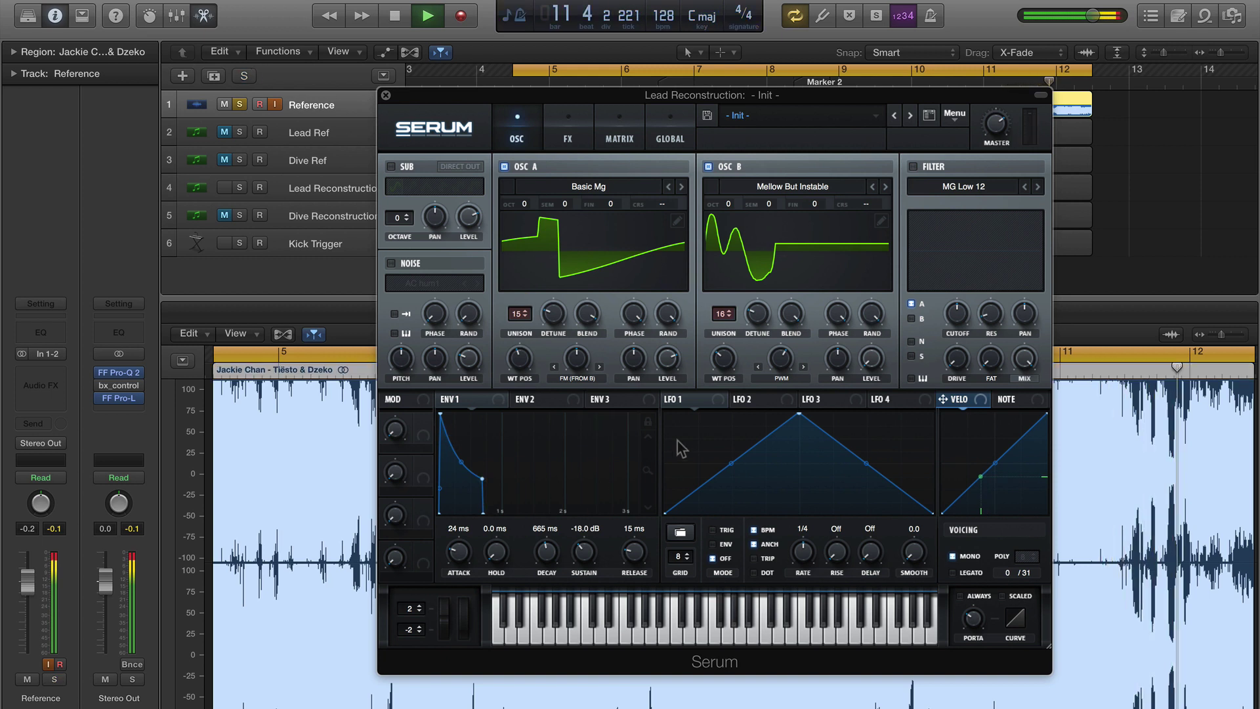
pyautogui.press('s')
pyautogui.press('m')
pyautogui.moveTo(995, 125)
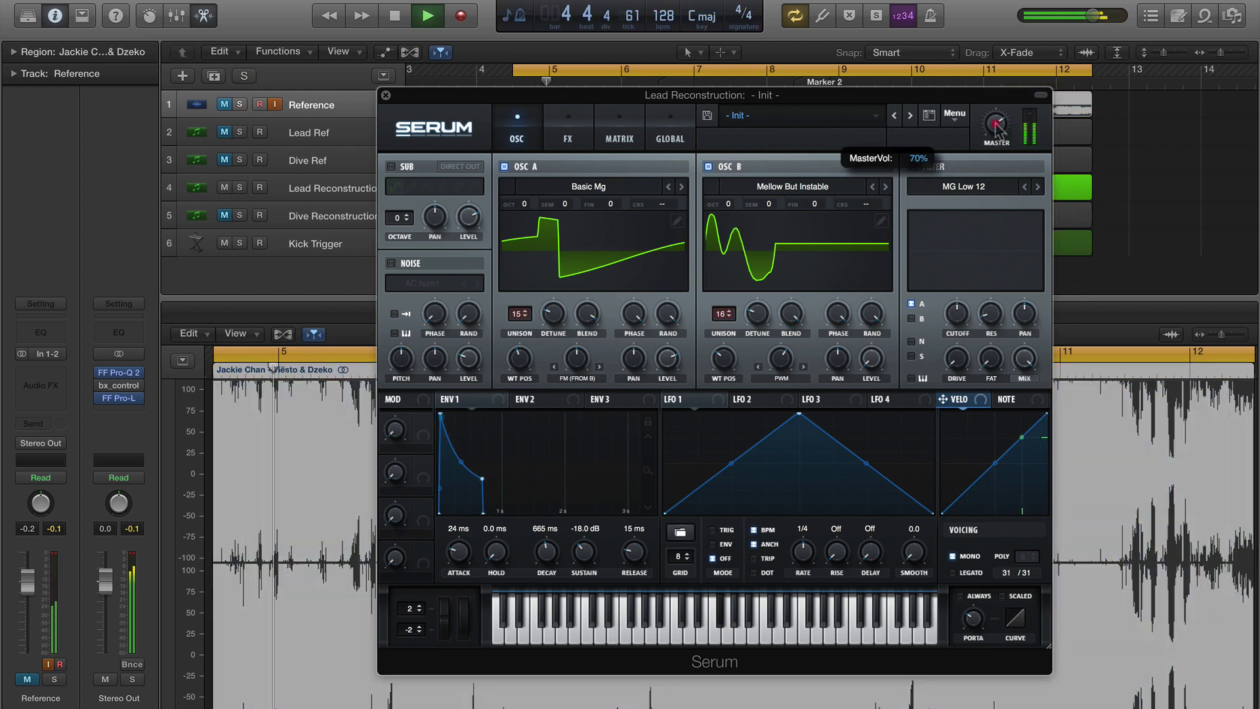
pyautogui.moveTo(995, 122); pyautogui.dragTo(997, 111)
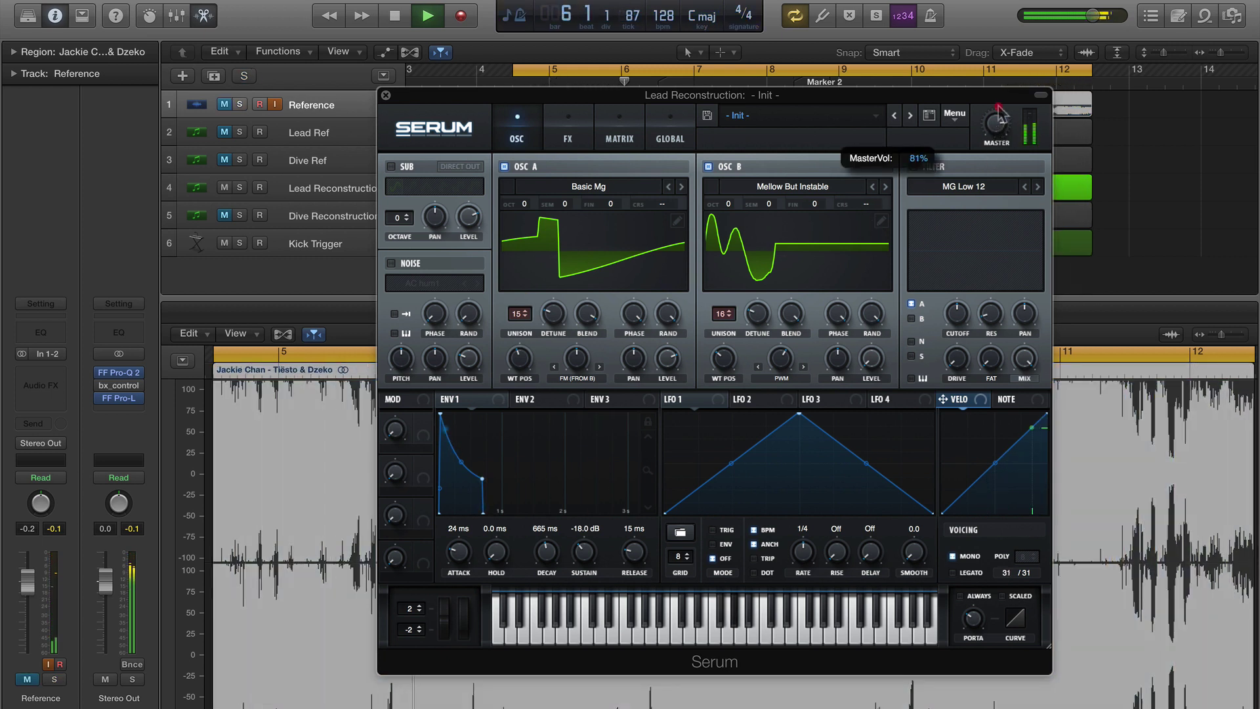
pyautogui.press('m')
pyautogui.press('s')
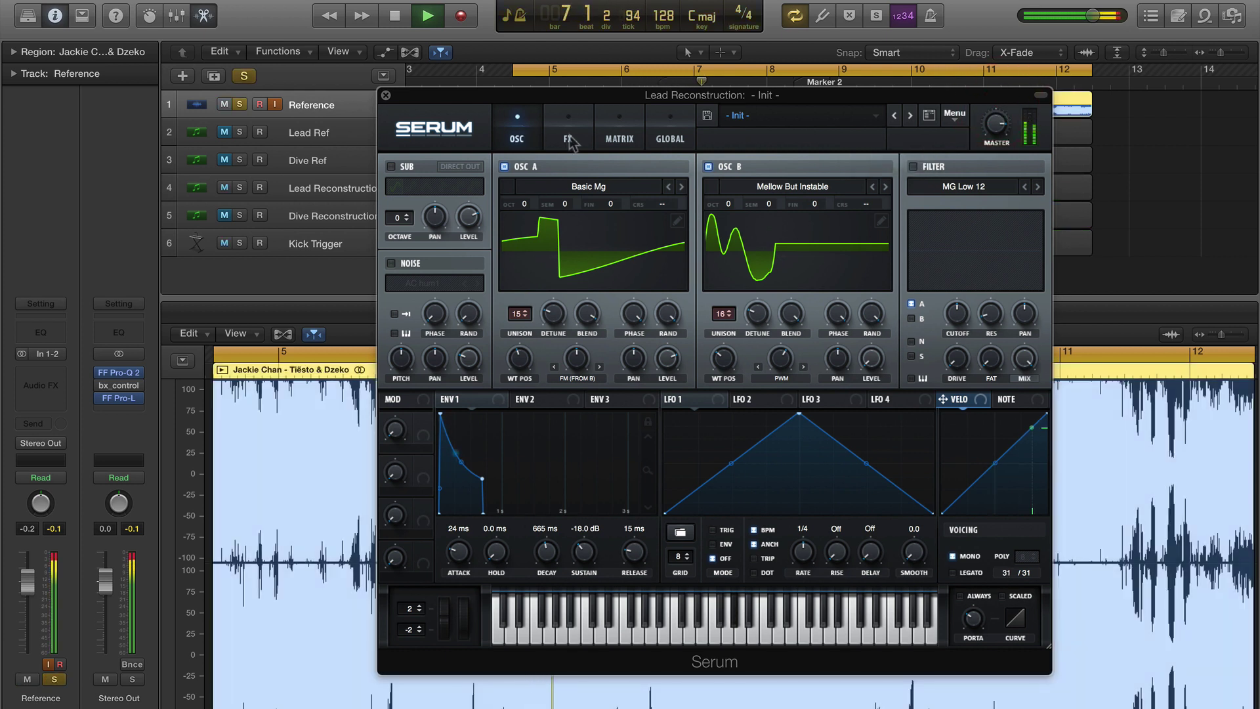
pyautogui.press('s')
pyautogui.press('m')
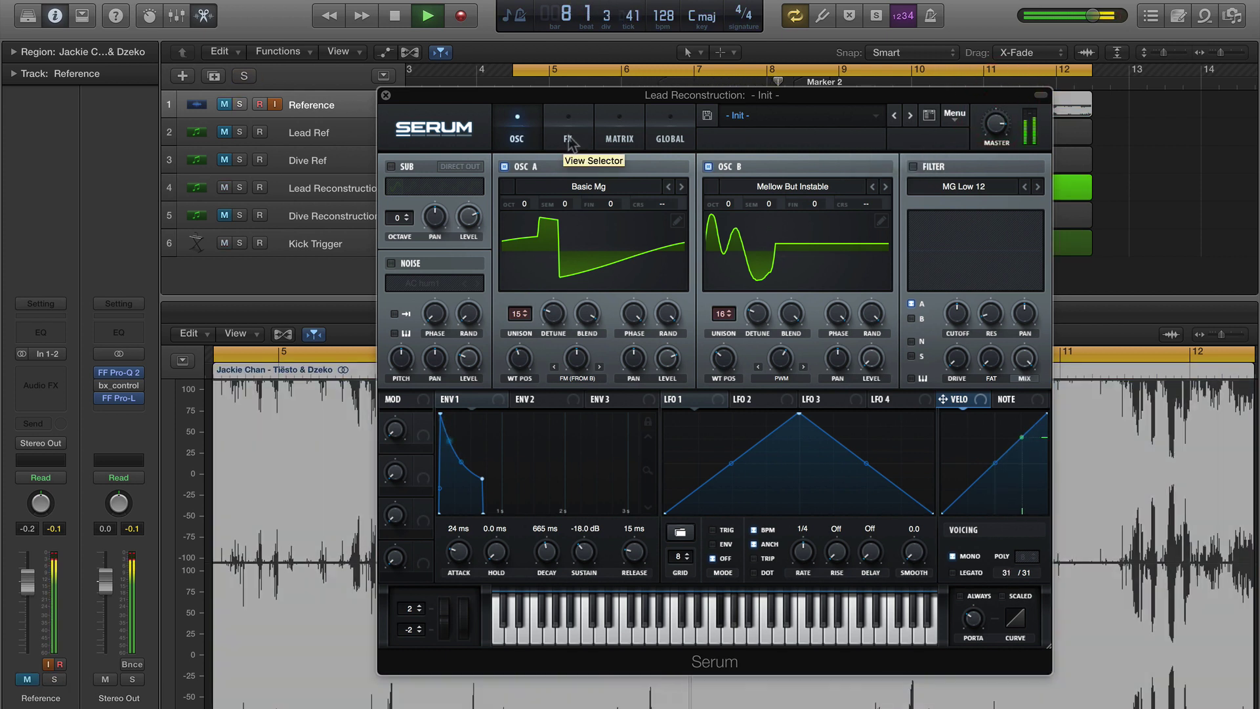
# Stop playback and enable the Filter effect in Serum's effects rack.
pyautogui.click(568, 139)
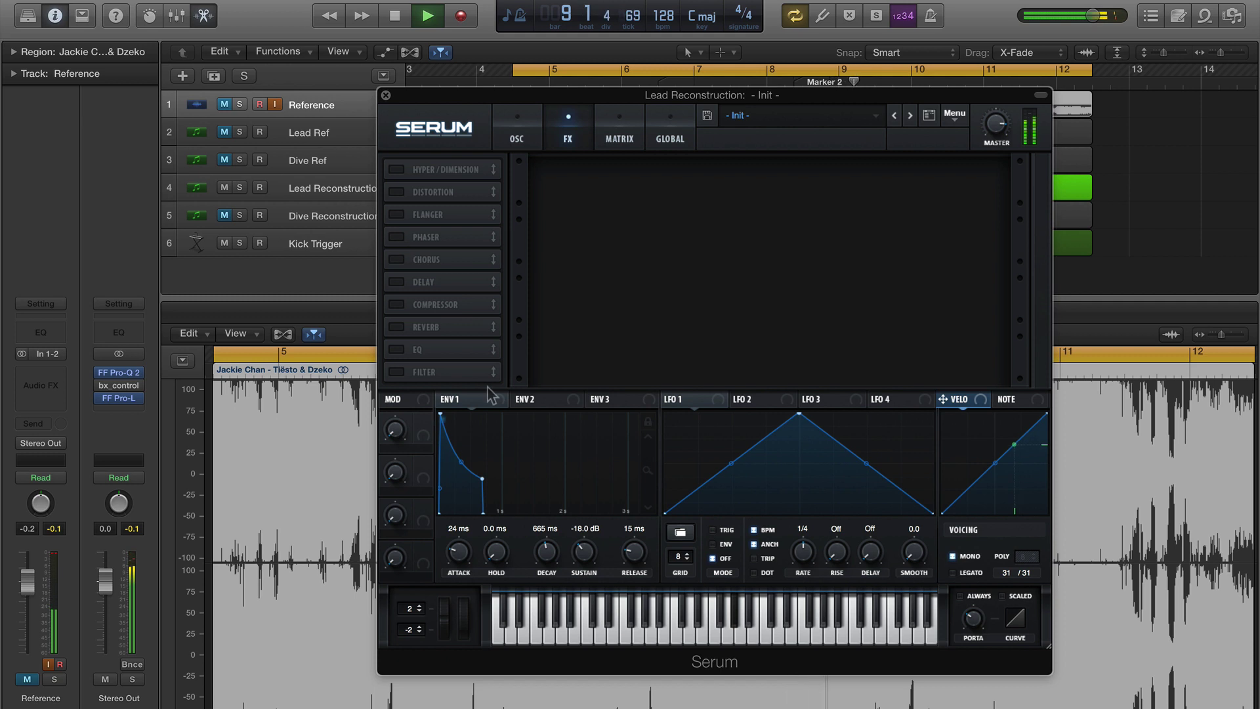
pyautogui.press('space')
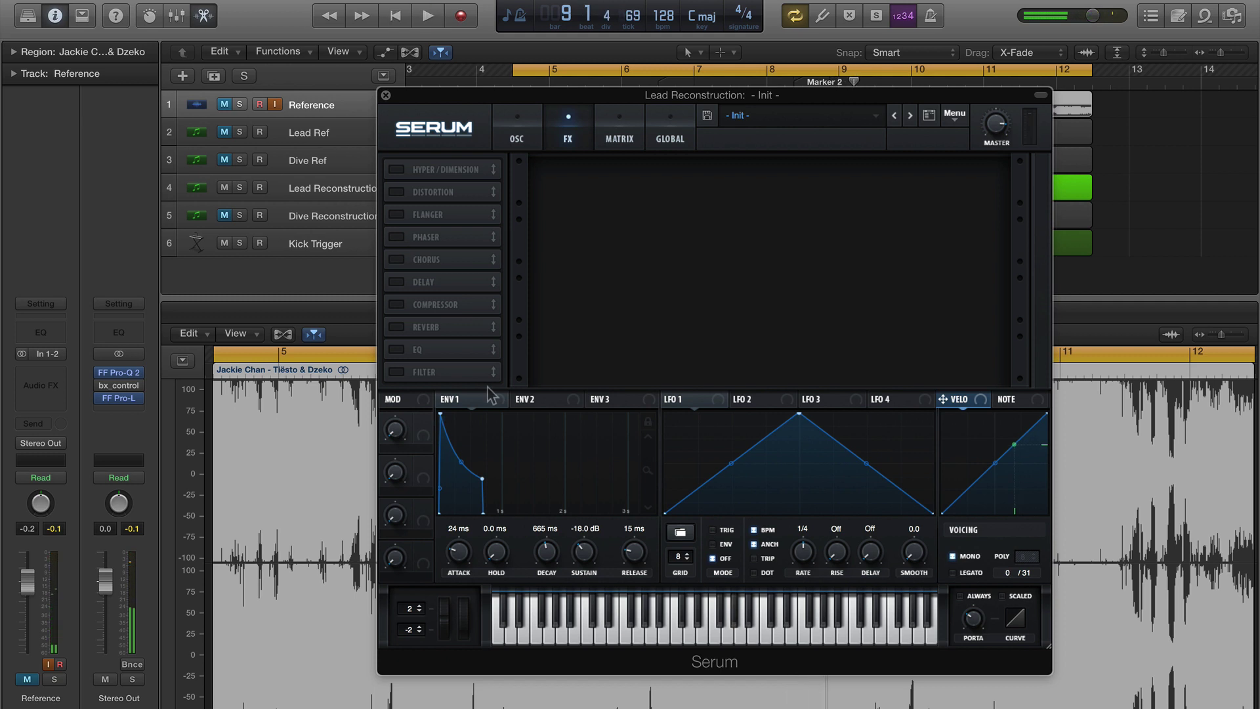
pyautogui.click(397, 372)
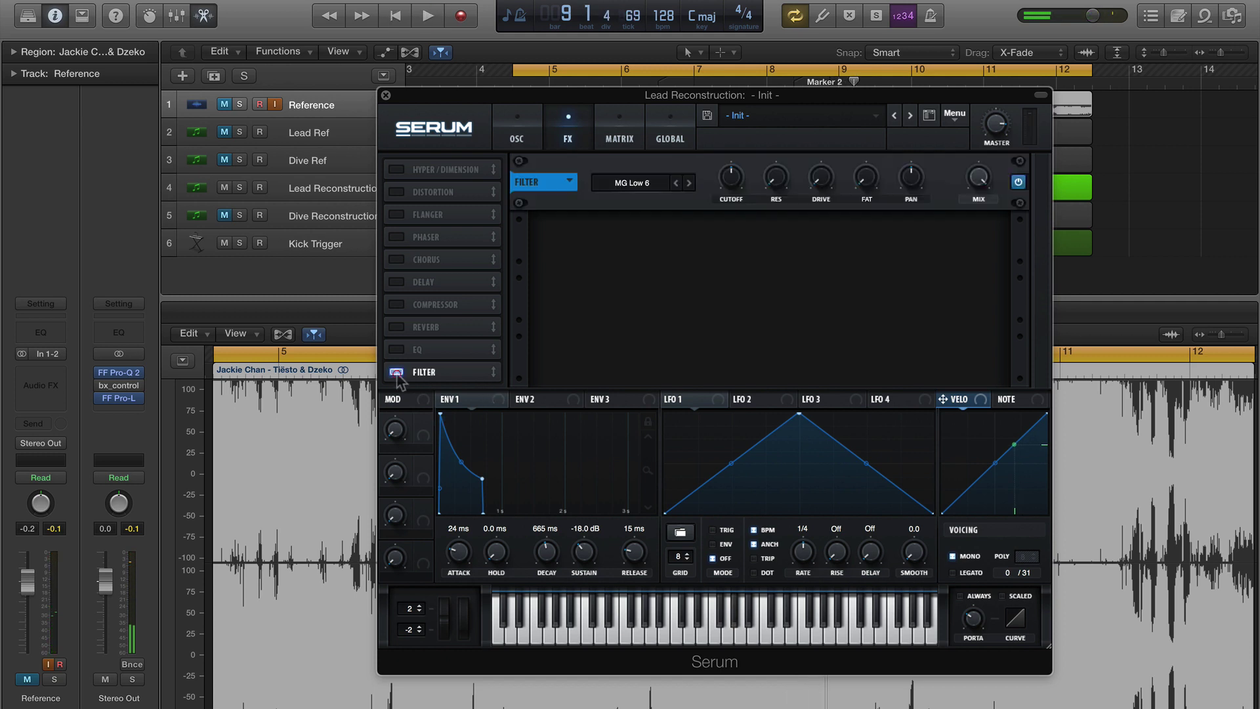
# Show the stereo output's Pro-Q 2 analyzer beside Serum and play the lead with the Filter effect bypassed.
pyautogui.click(120, 374)
pyautogui.click(1018, 184)
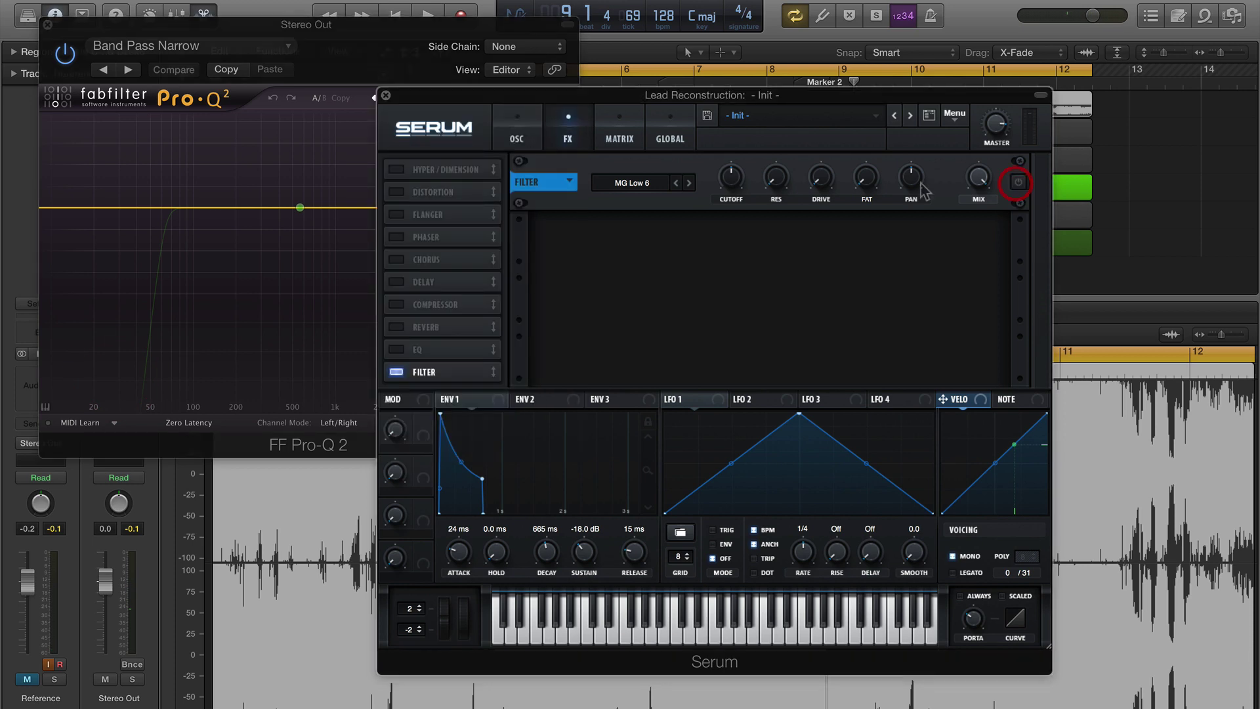
pyautogui.press('space')
pyautogui.moveTo(337, 57); pyautogui.dragTo(396, 214)
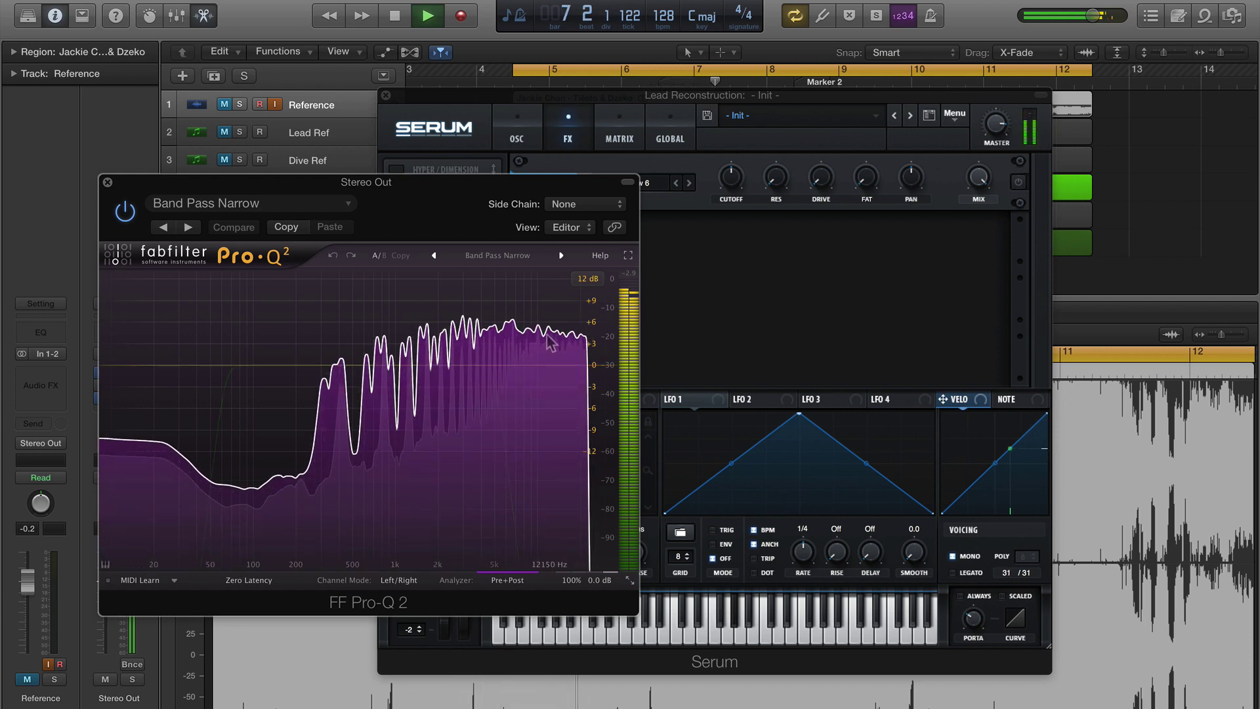
pyautogui.moveTo(714, 96); pyautogui.dragTo(879, 98)
pyautogui.moveTo(401, 197); pyautogui.dragTo(317, 153)
pyautogui.click(829, 200)
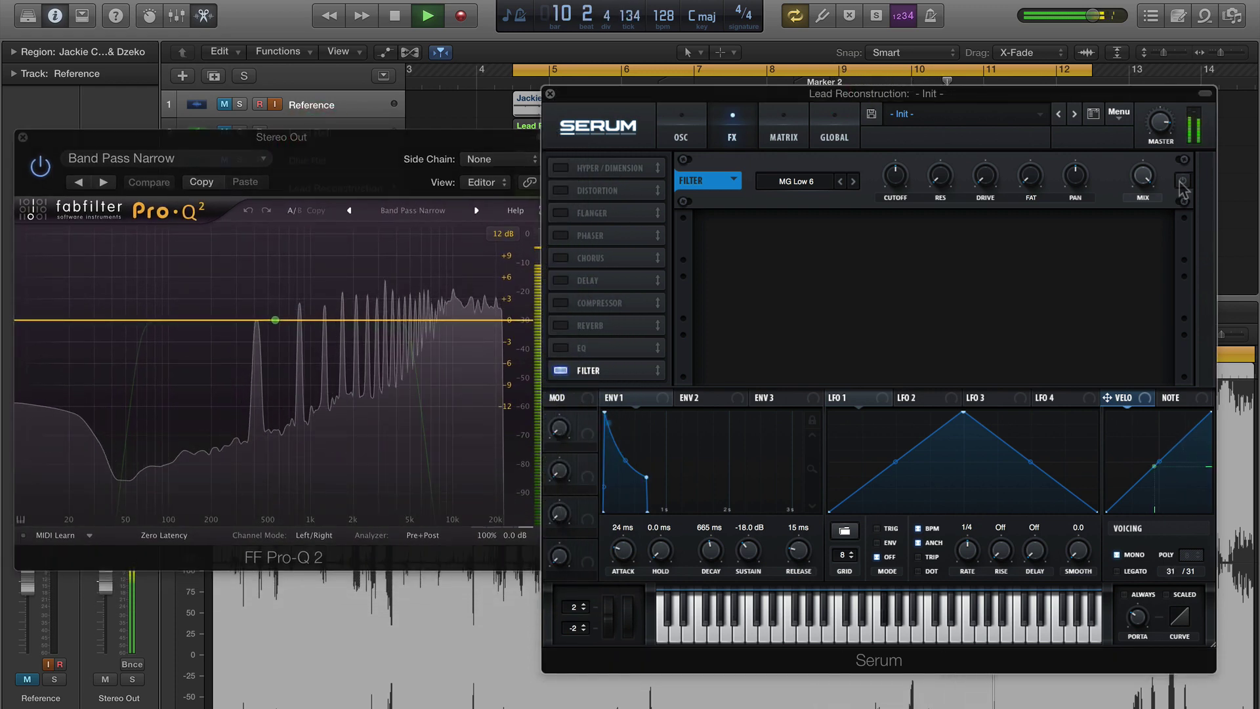
# Set the Filter effect to High 18 with a lowered cutoff and check it against its bypassed state.
pyautogui.click(853, 181)
pyautogui.click(854, 181)
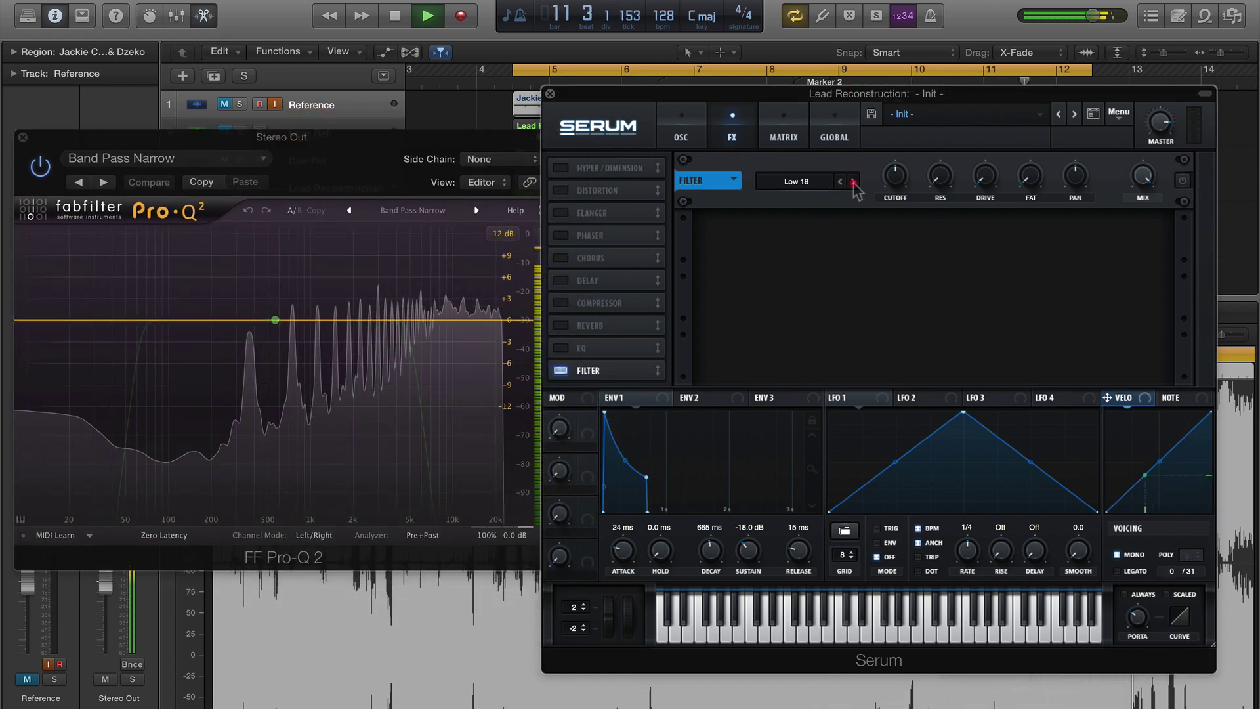
pyautogui.click(853, 182)
pyautogui.click(854, 182)
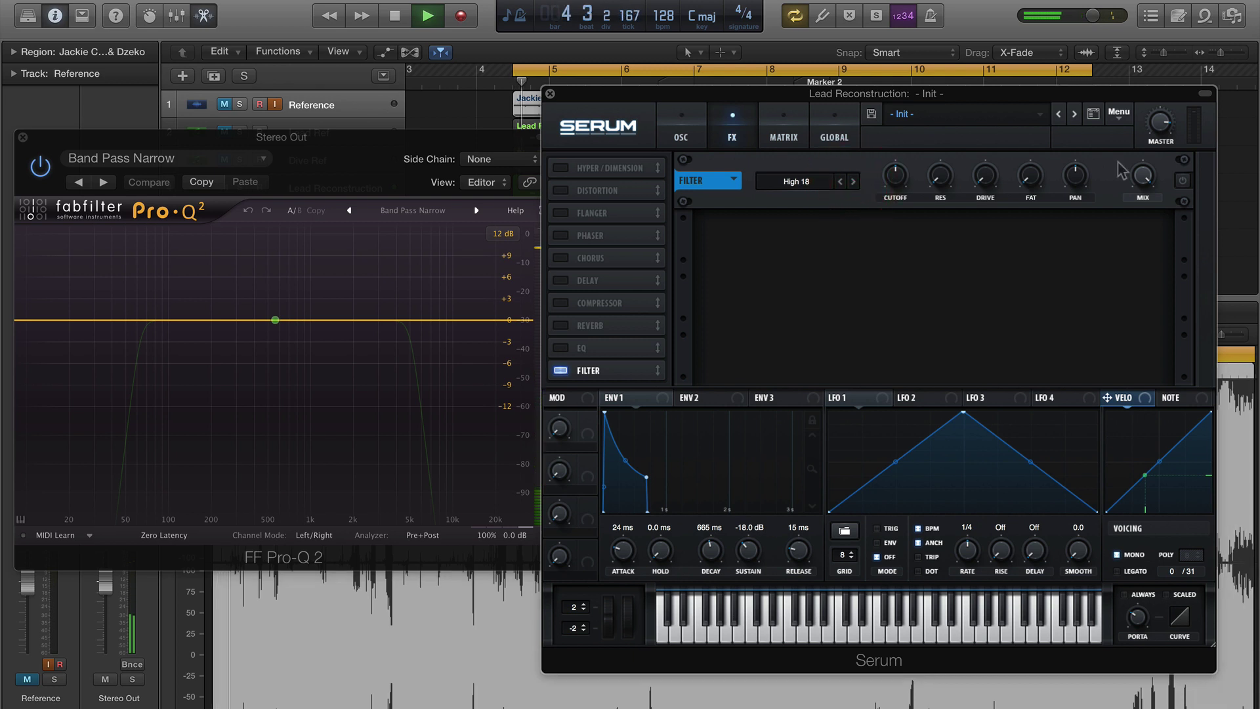
pyautogui.click(1182, 181)
pyautogui.moveTo(895, 176)
pyautogui.mouseDown()
pyautogui.moveTo(909, 289)
pyautogui.moveTo(890, 184)
pyautogui.mouseUp()
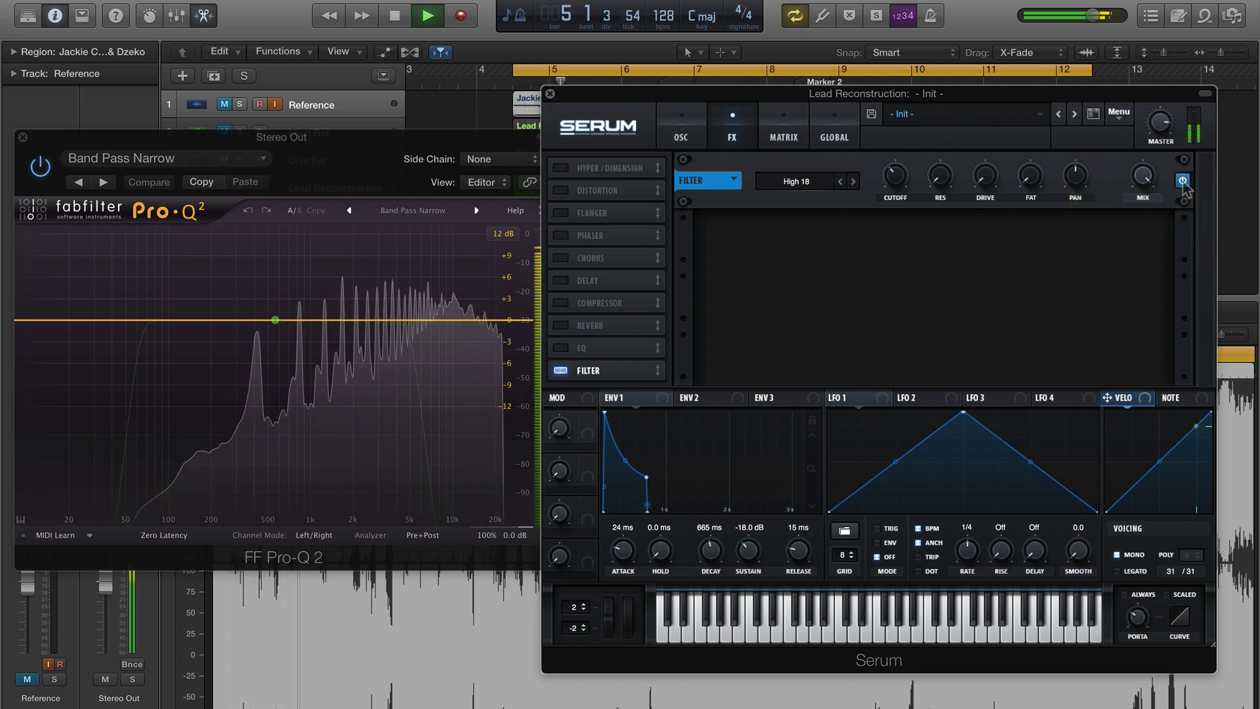
pyautogui.click(1183, 182)
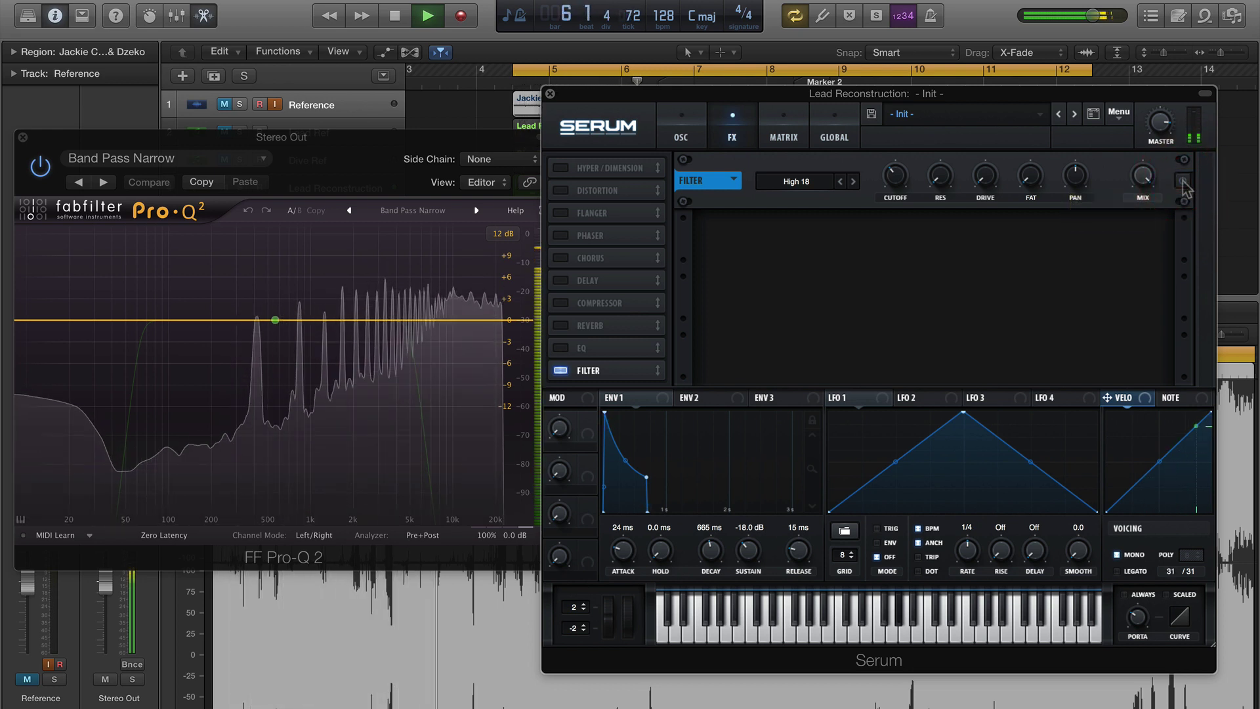
pyautogui.click(1183, 182)
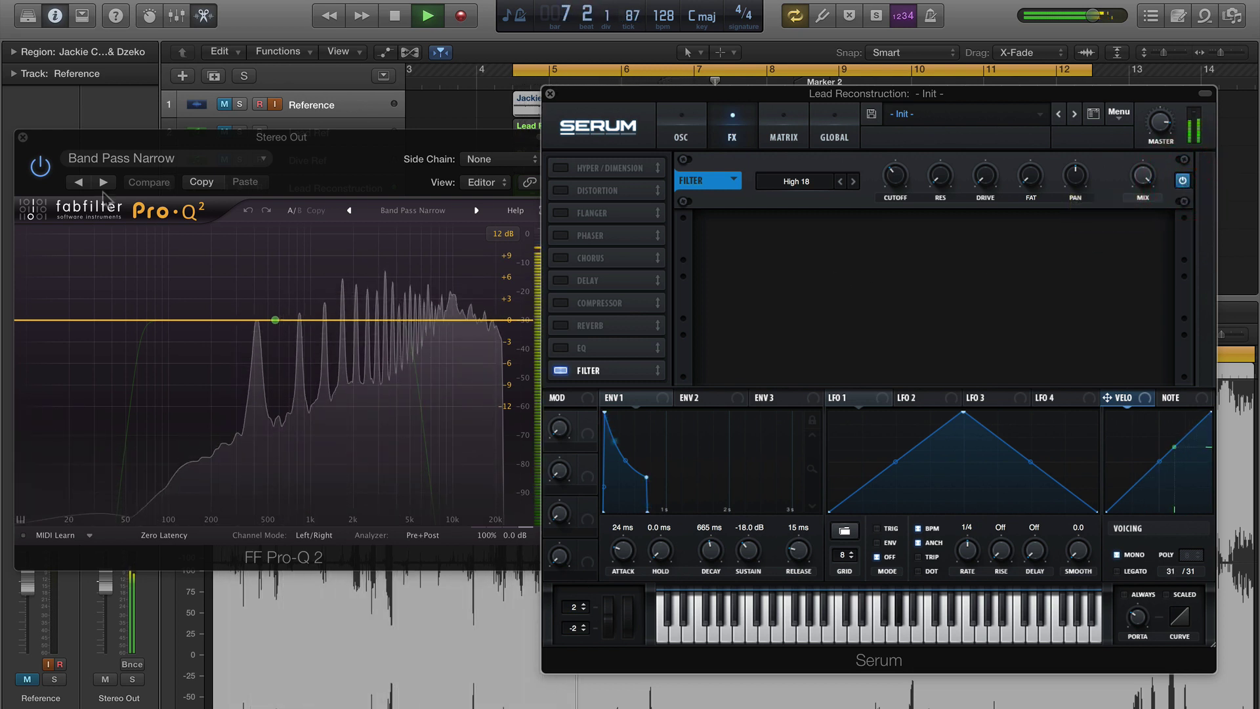
# Close the Pro-Q 2 window and enable Serum's Compressor effect in multiband mode.
pyautogui.click(23, 137)
pyautogui.moveTo(620, 89)
pyautogui.mouseDown()
pyautogui.moveTo(483, 87)
pyautogui.moveTo(516, 102)
pyautogui.moveTo(480, 100)
pyautogui.mouseUp()
pyautogui.press('space')
pyautogui.click(366, 297)
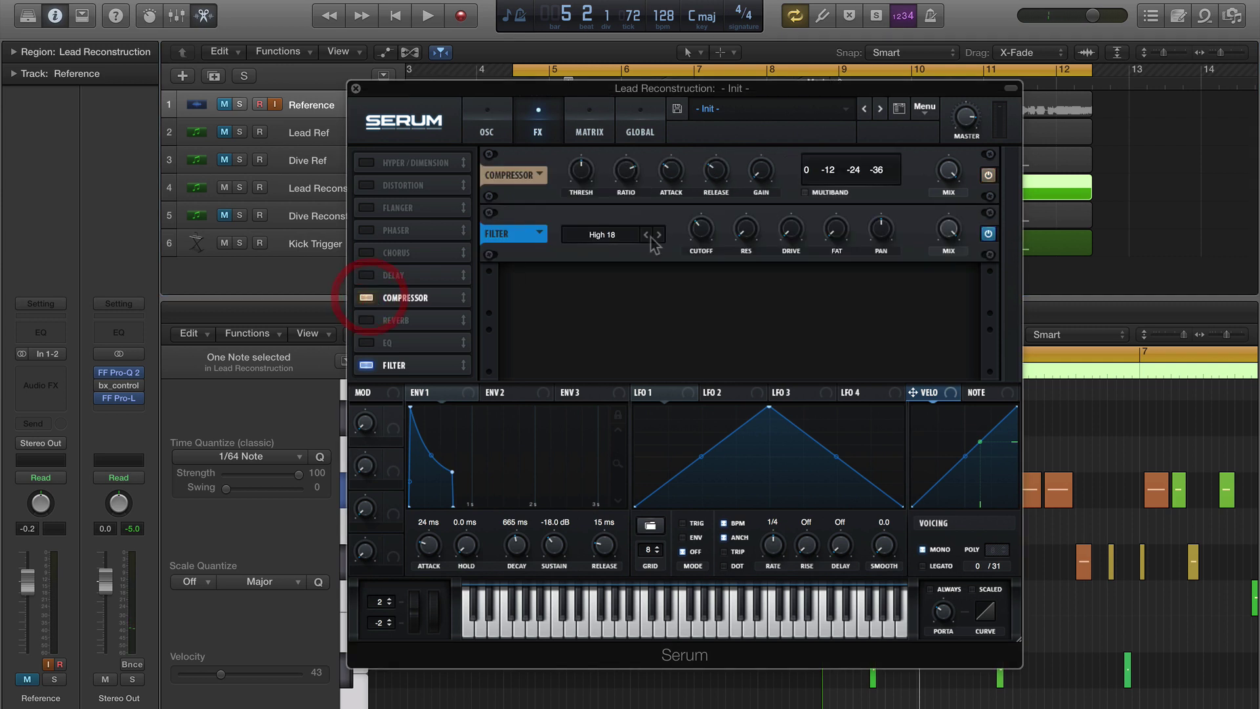
pyautogui.press('space')
pyautogui.click(806, 192)
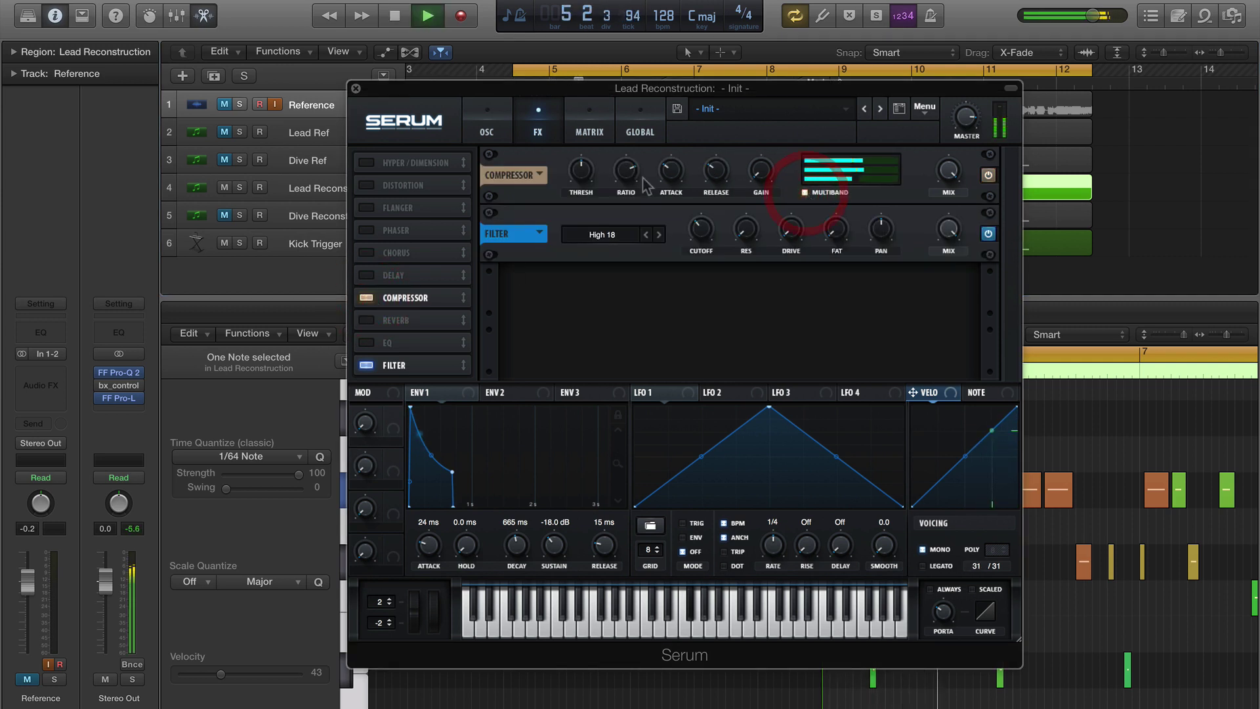
# Lower the compressor's threshold and release, and adjust the band level in its multiband display.
pyautogui.moveTo(575, 177); pyautogui.dragTo(576, 188)
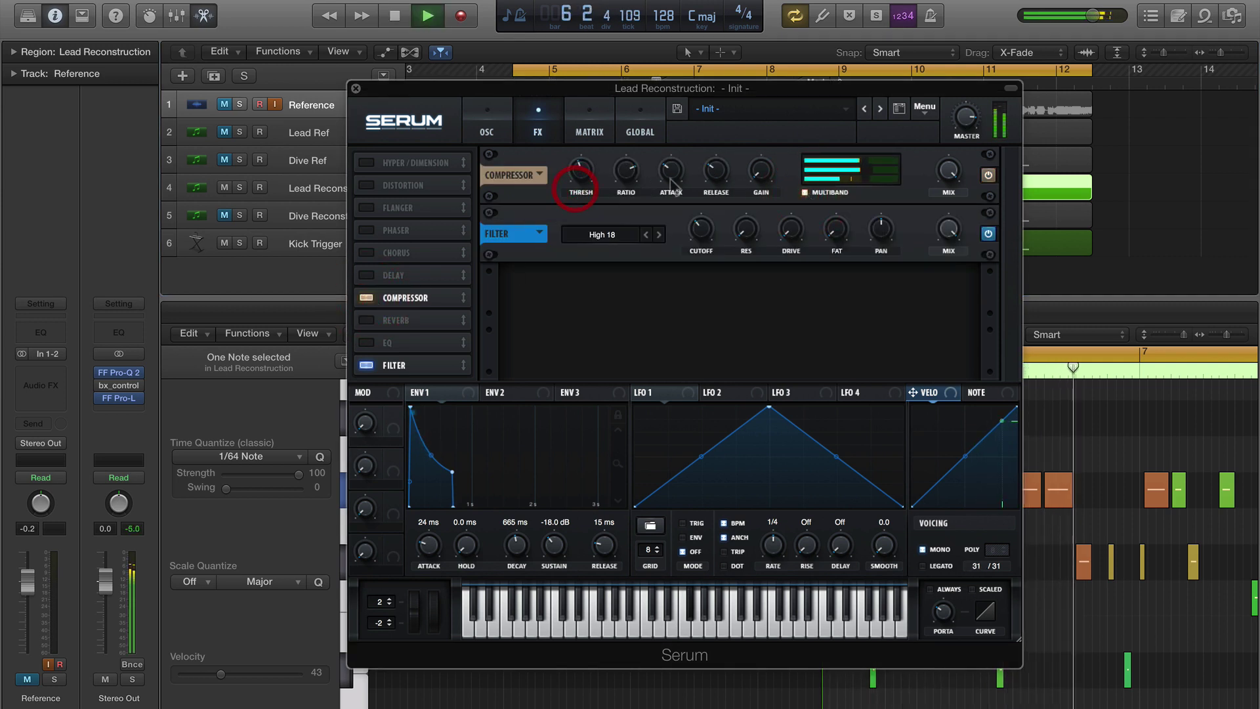
pyautogui.click(718, 178)
pyautogui.moveTo(719, 180); pyautogui.dragTo(720, 185)
pyautogui.click(719, 181)
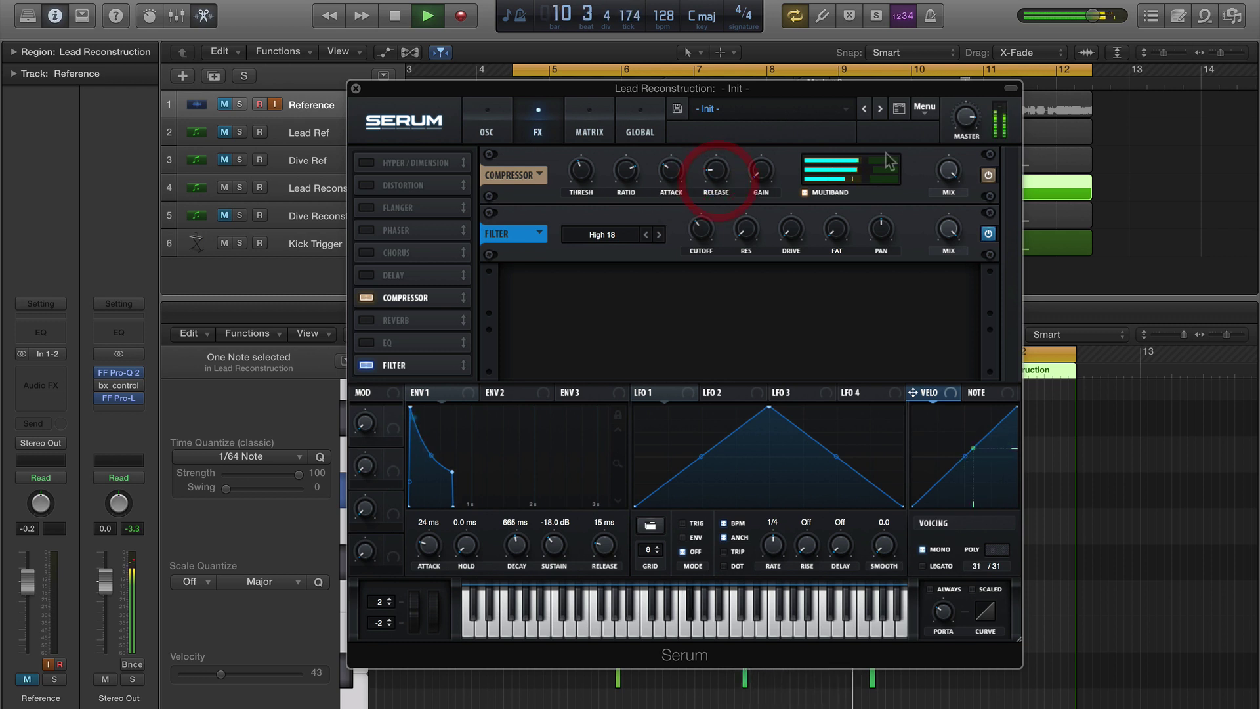
pyautogui.moveTo(875, 166); pyautogui.dragTo(831, 168)
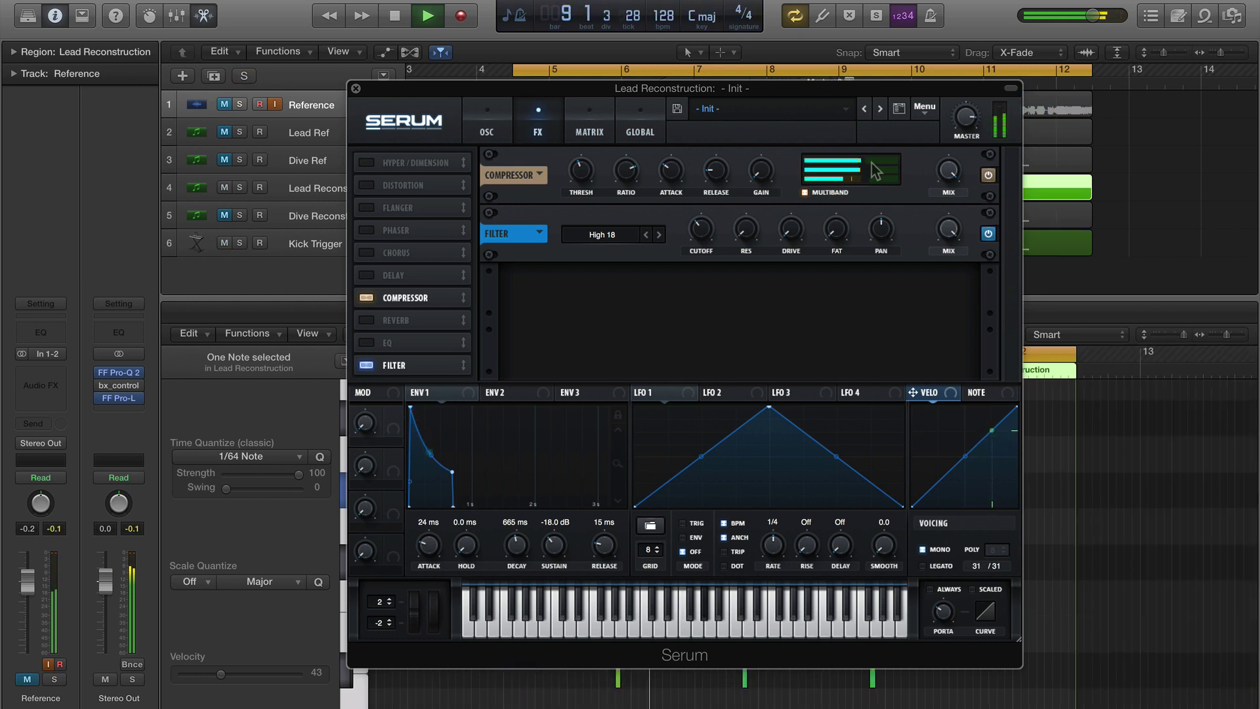
# Compare the compressed lead with the soloed Reference track and stop playback.
pyautogui.press('s')
pyautogui.press('s')
pyautogui.press('m')
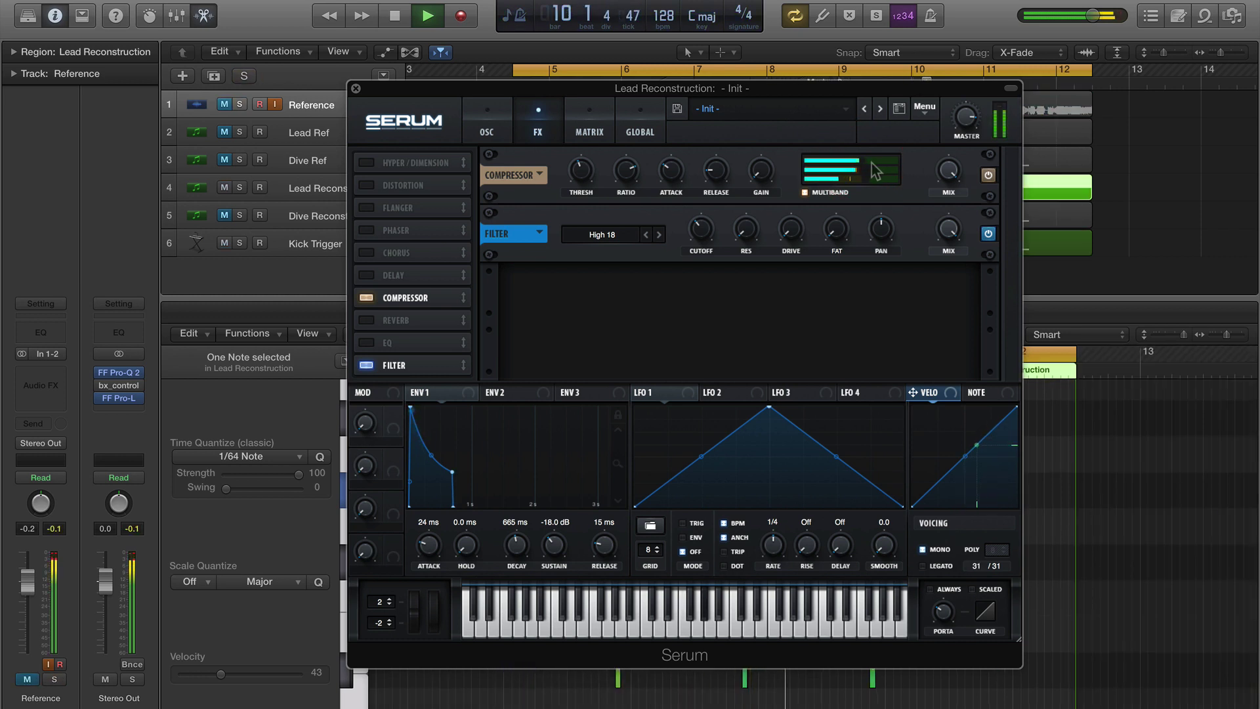
pyautogui.press('space')
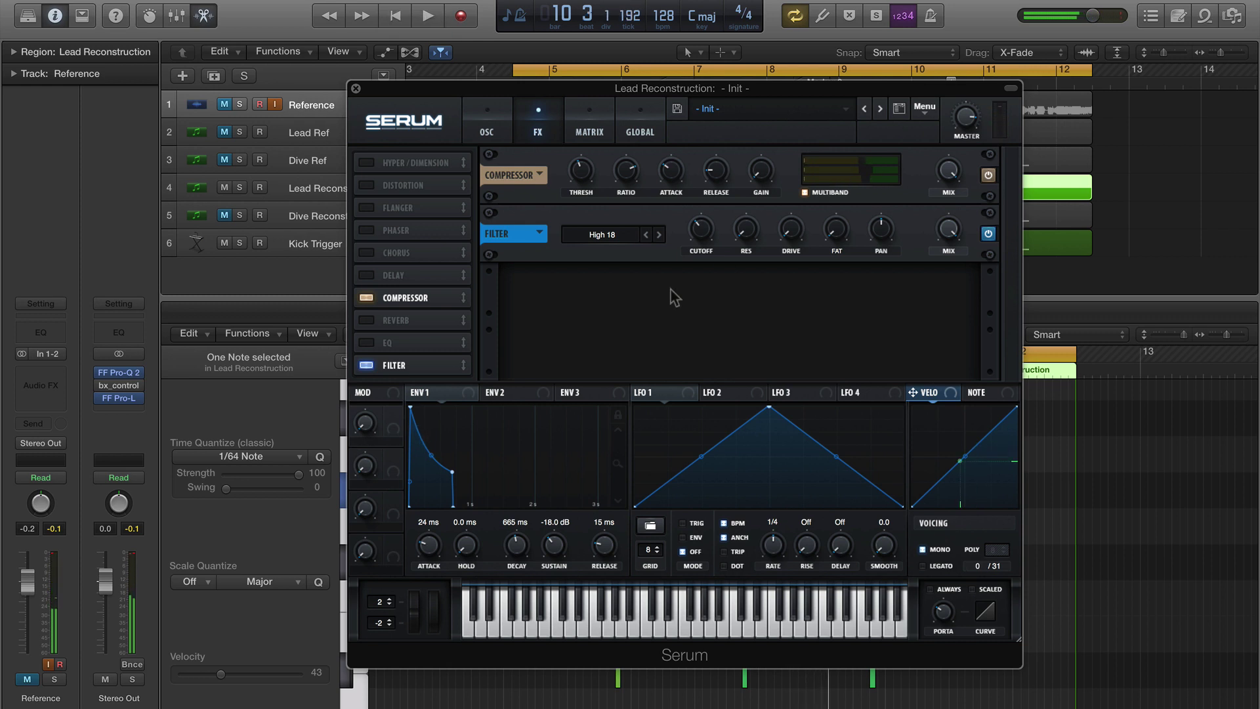
# Add Hyper/Dimension directly after the compressor, with a reduced Hyper mix, 18% Dimension size and a moderate Dimension mix.
pyautogui.click(366, 163)
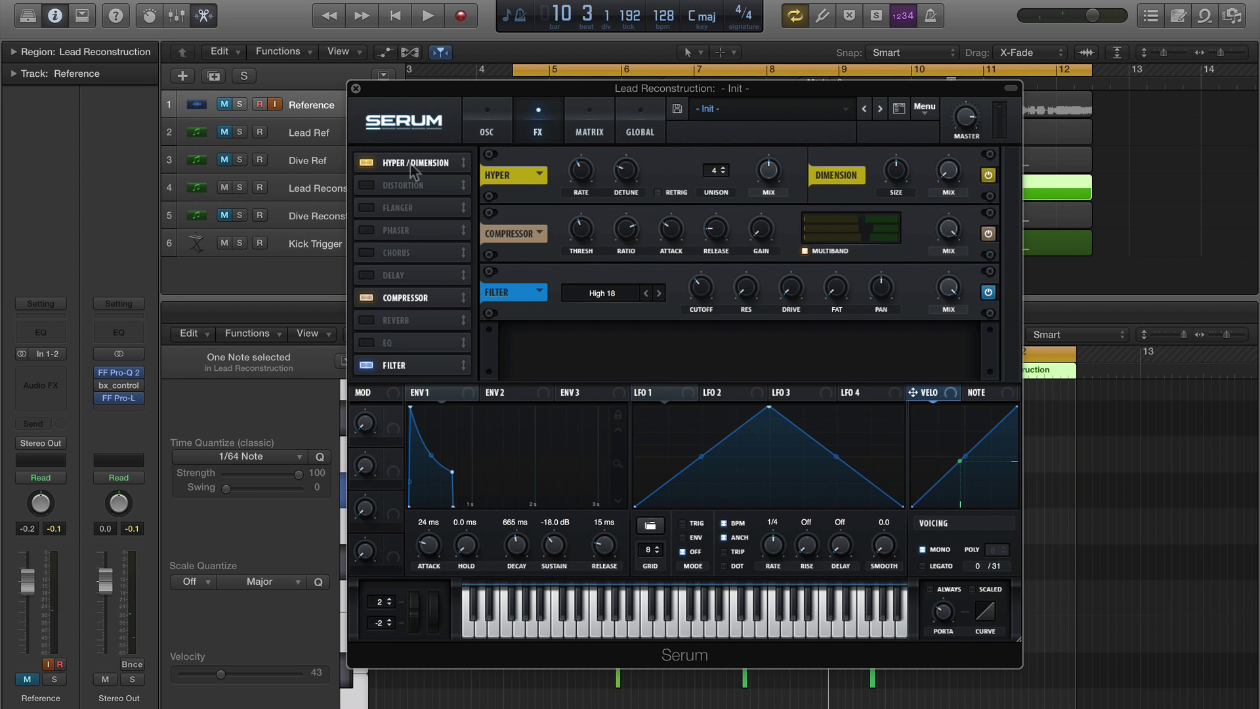
pyautogui.moveTo(413, 170); pyautogui.dragTo(430, 302)
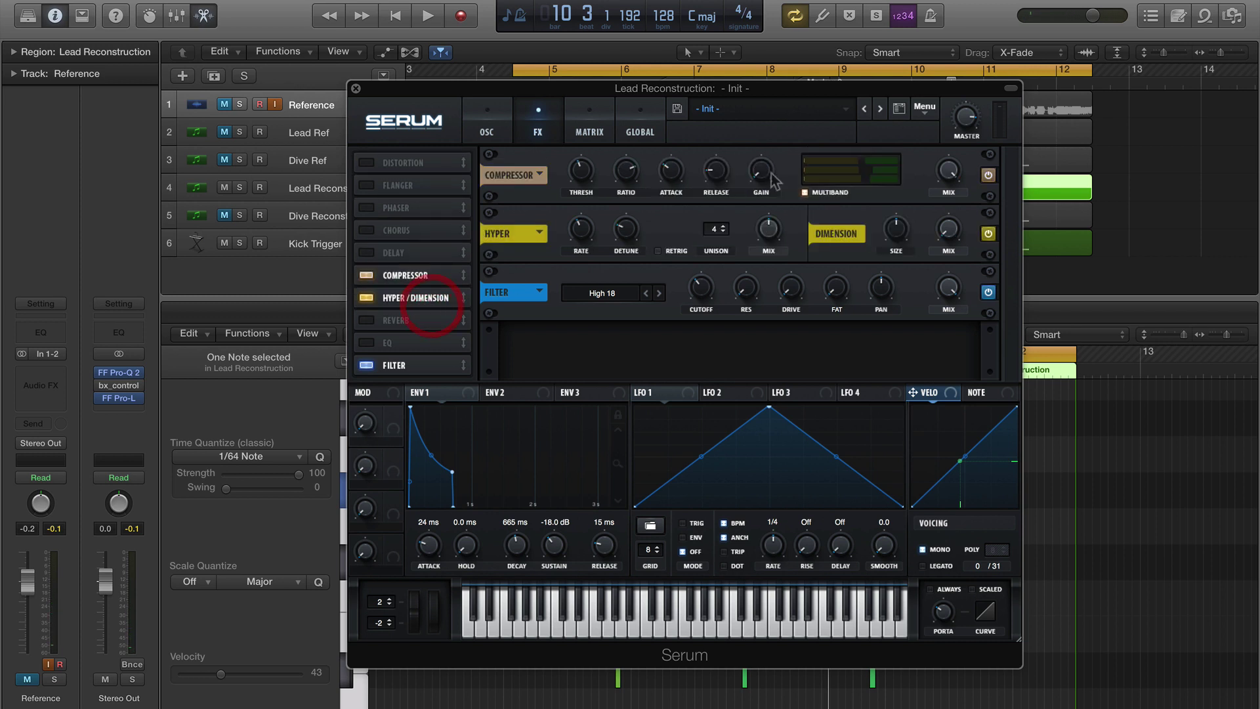
pyautogui.moveTo(772, 243)
pyautogui.press('space')
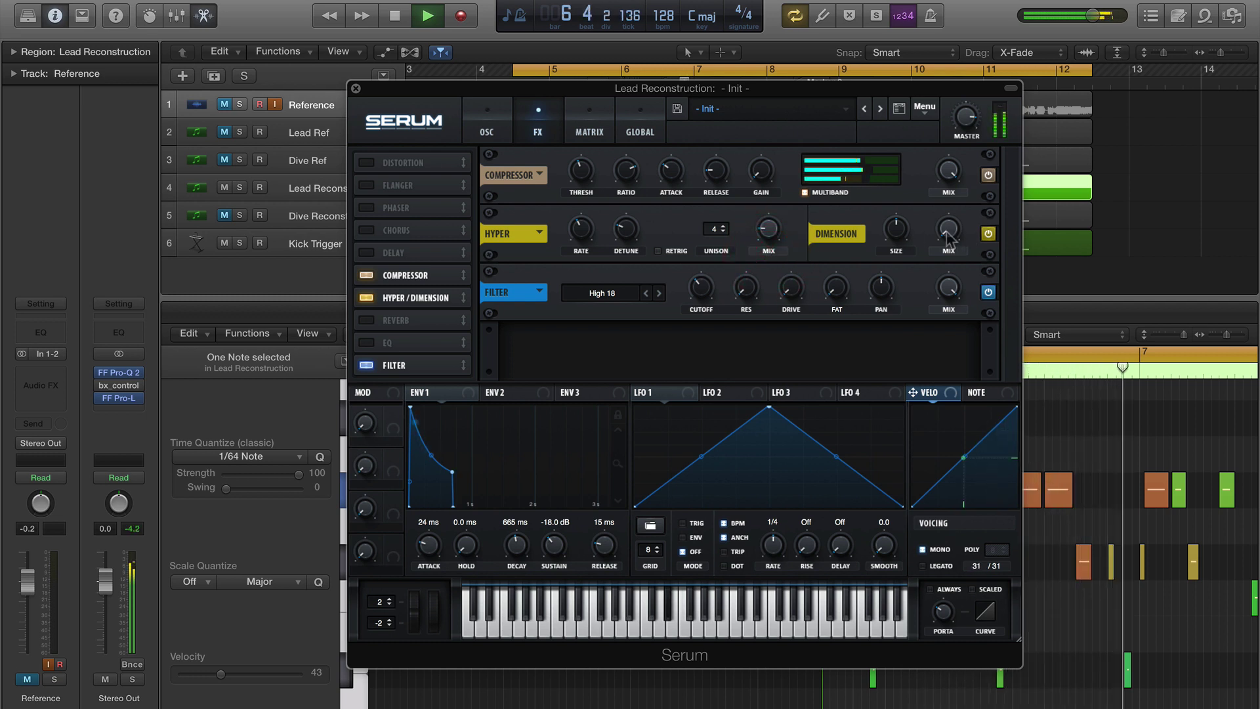
pyautogui.moveTo(898, 253)
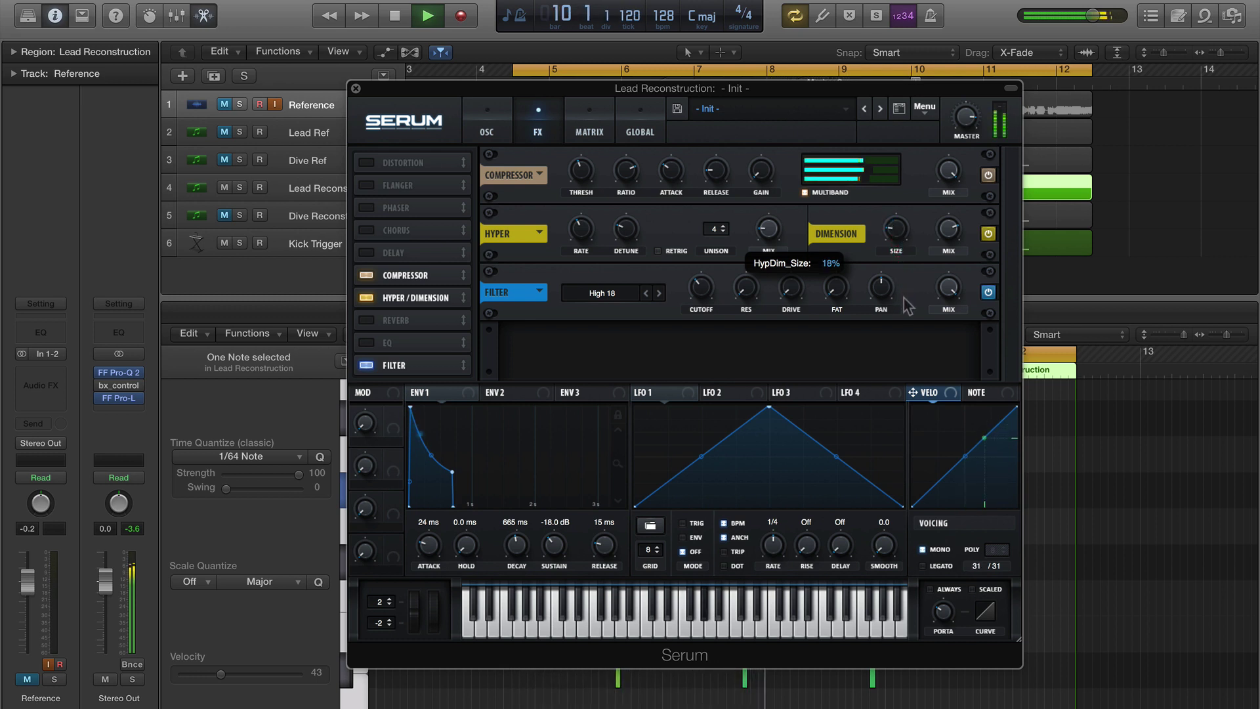
pyautogui.moveTo(948, 228); pyautogui.dragTo(955, 316)
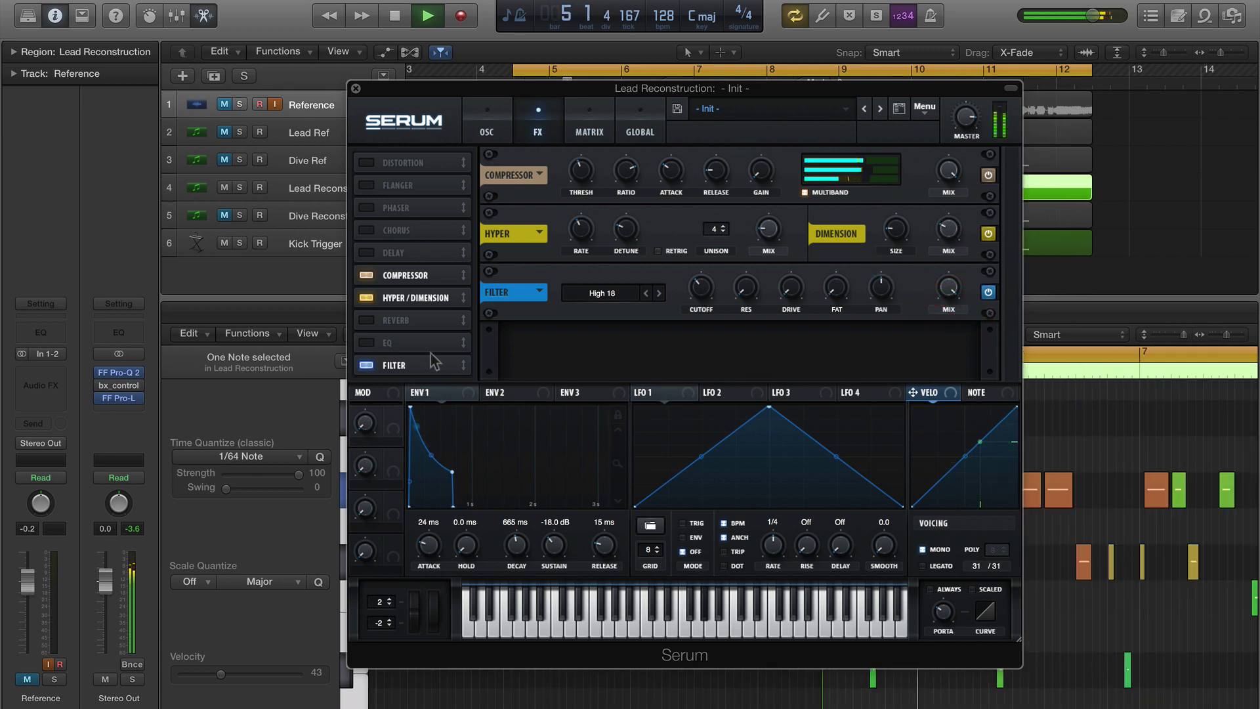
# Enable the Reverb effect and move it to the end of the effects chain, after the filter.
pyautogui.click(366, 320)
pyautogui.moveTo(368, 320); pyautogui.dragTo(378, 367)
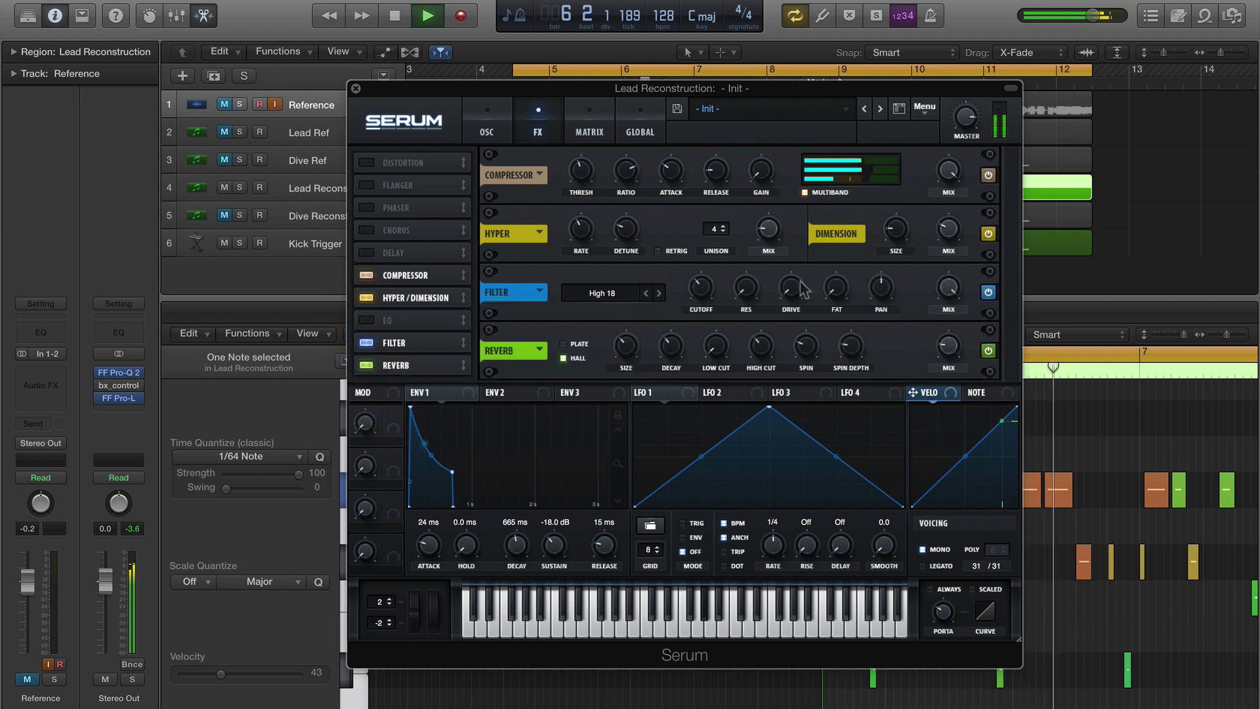
# Adjust the reverb's decay and reduce its mix, toggling Hyper/Dimension and Reverb off and on to check their effect.
pyautogui.moveTo(671, 354); pyautogui.dragTo(676, 397)
pyautogui.click(951, 341)
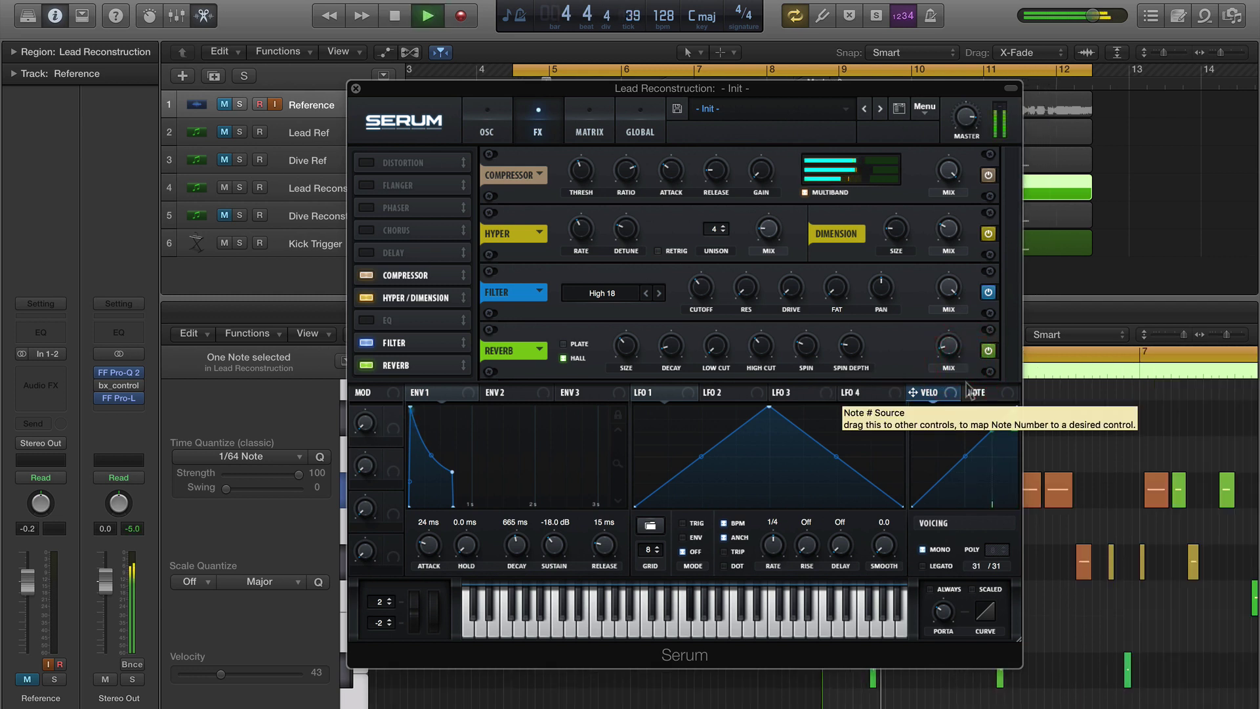
pyautogui.click(989, 235)
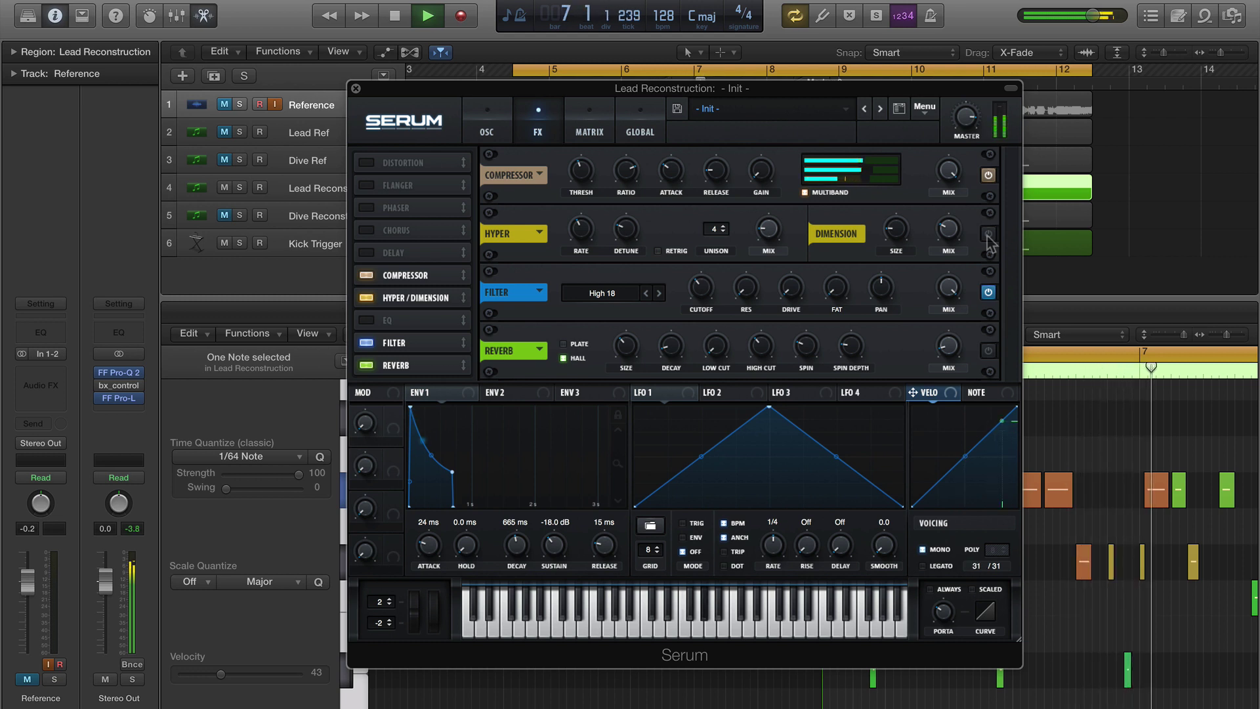
pyautogui.click(989, 235)
pyautogui.click(988, 351)
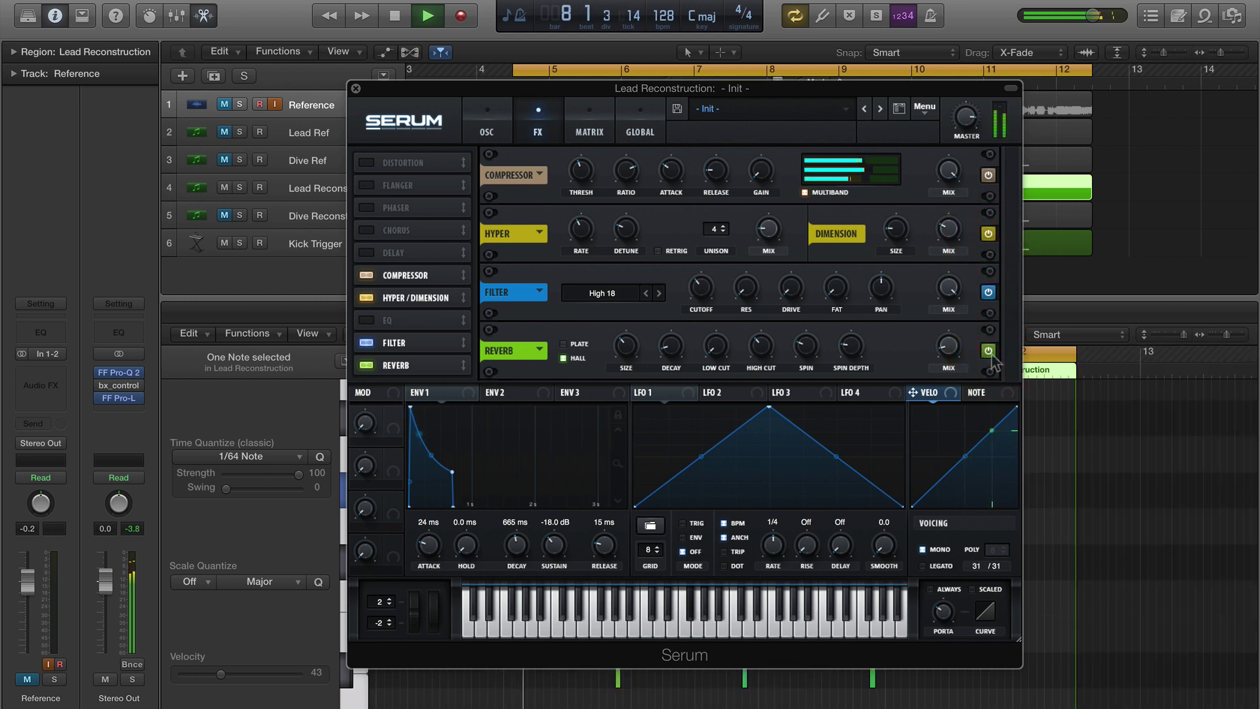
# Compare the reverberated lead with the soloed Reference track and stop playback.
pyautogui.press('s')
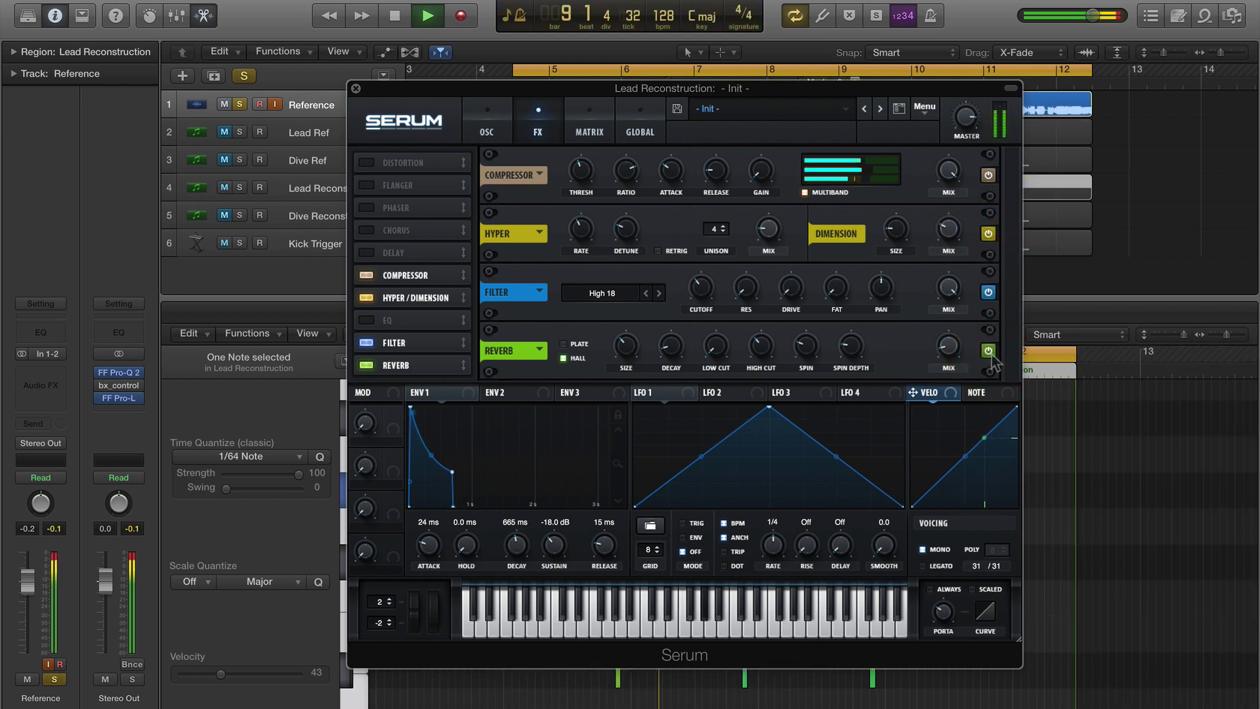
pyautogui.press('s')
pyautogui.press('m')
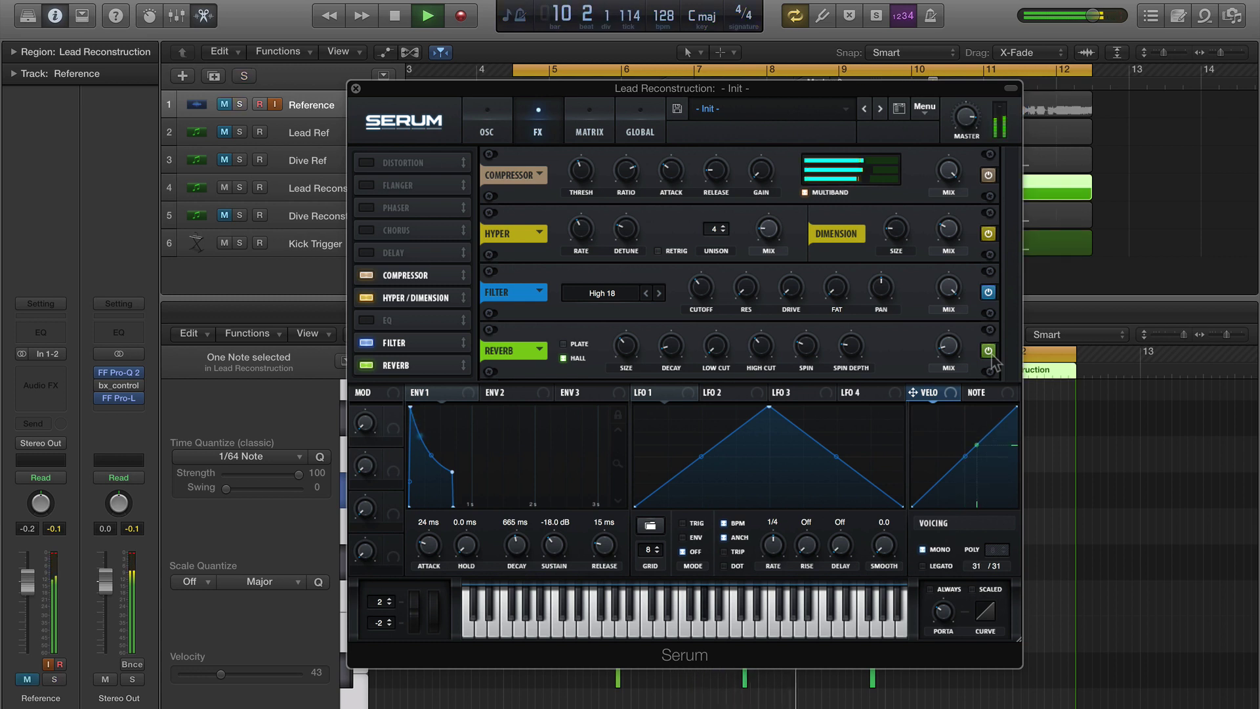
pyautogui.press('m')
pyautogui.press('s')
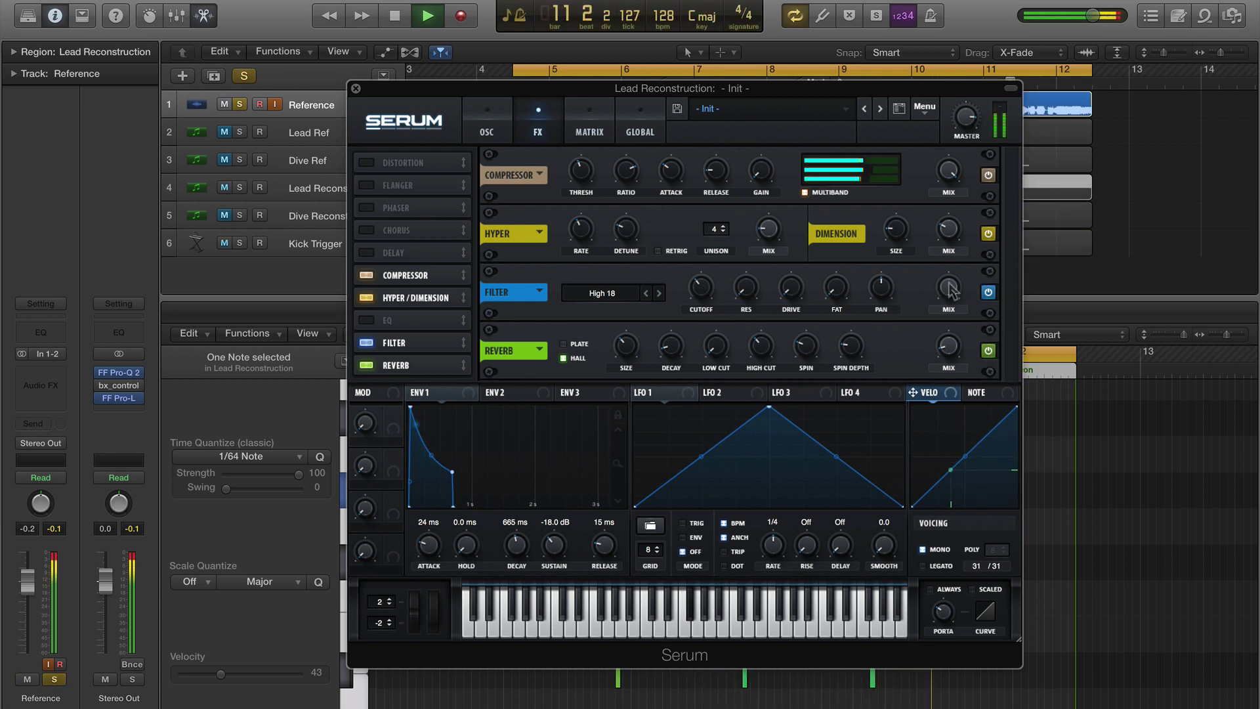
pyautogui.press('space')
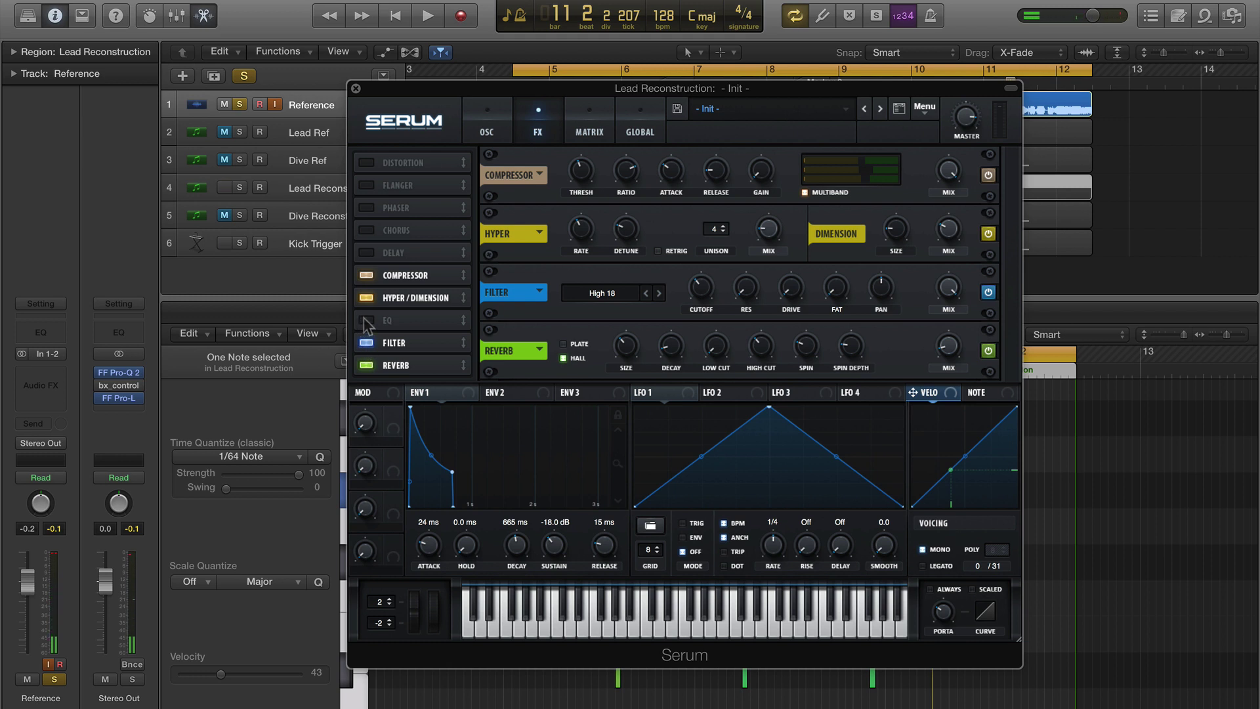
# Enable the oscillator filter as MG Low 18, route A, B, noise and sub through it, and raise its cutoff during playback.
pyautogui.click(489, 122)
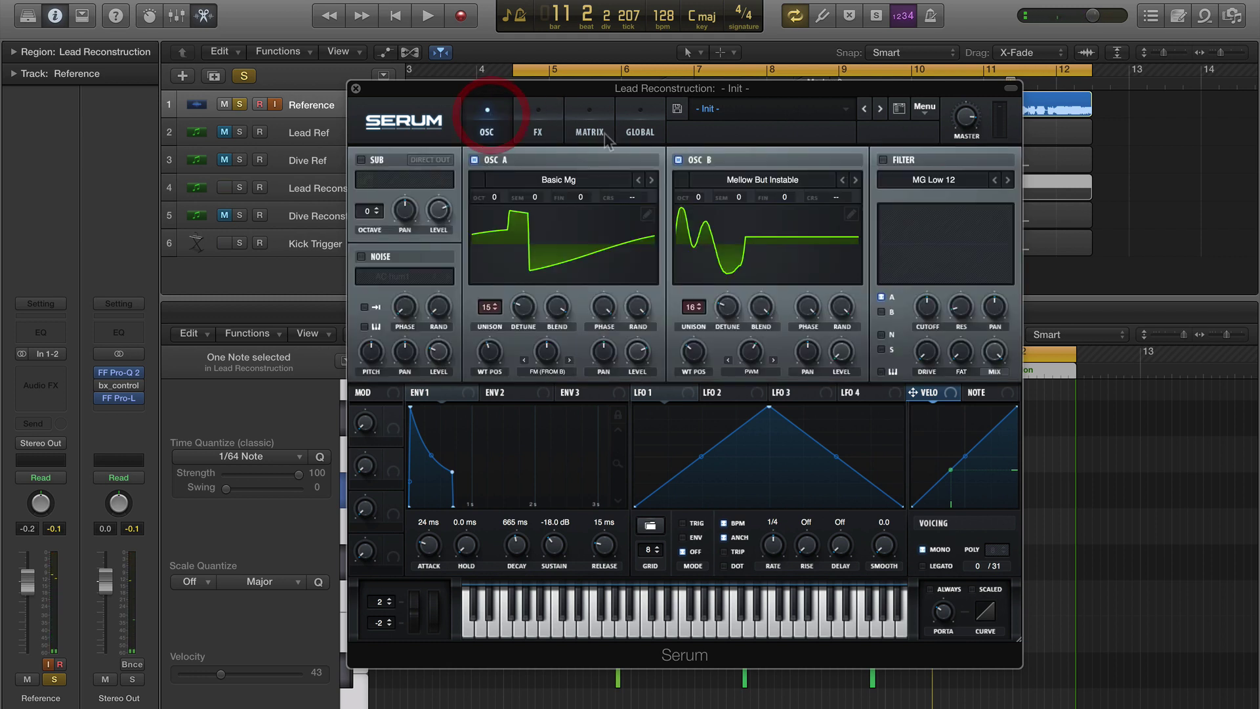
pyautogui.click(883, 160)
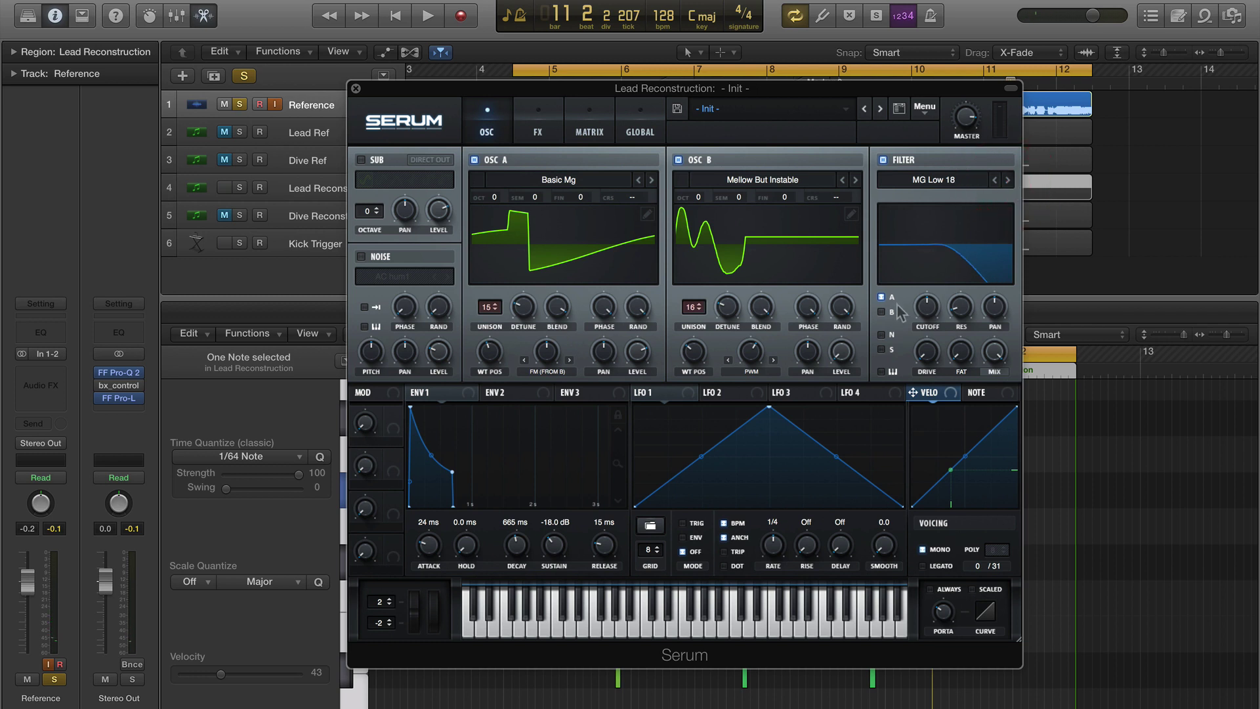
pyautogui.click(881, 334)
pyautogui.click(881, 350)
pyautogui.press('space')
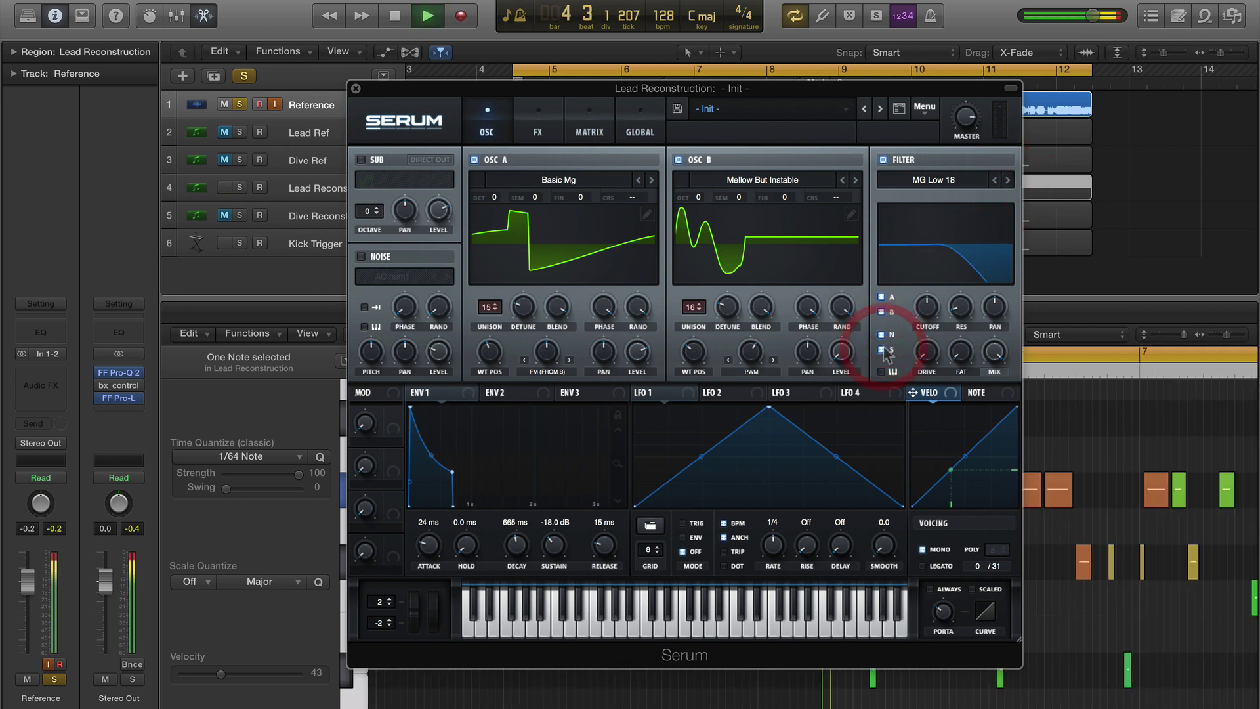
pyautogui.moveTo(925, 314); pyautogui.dragTo(931, 314)
pyautogui.hotkey('ctrl', 's')
pyautogui.hotkey('ctrl', 'm')
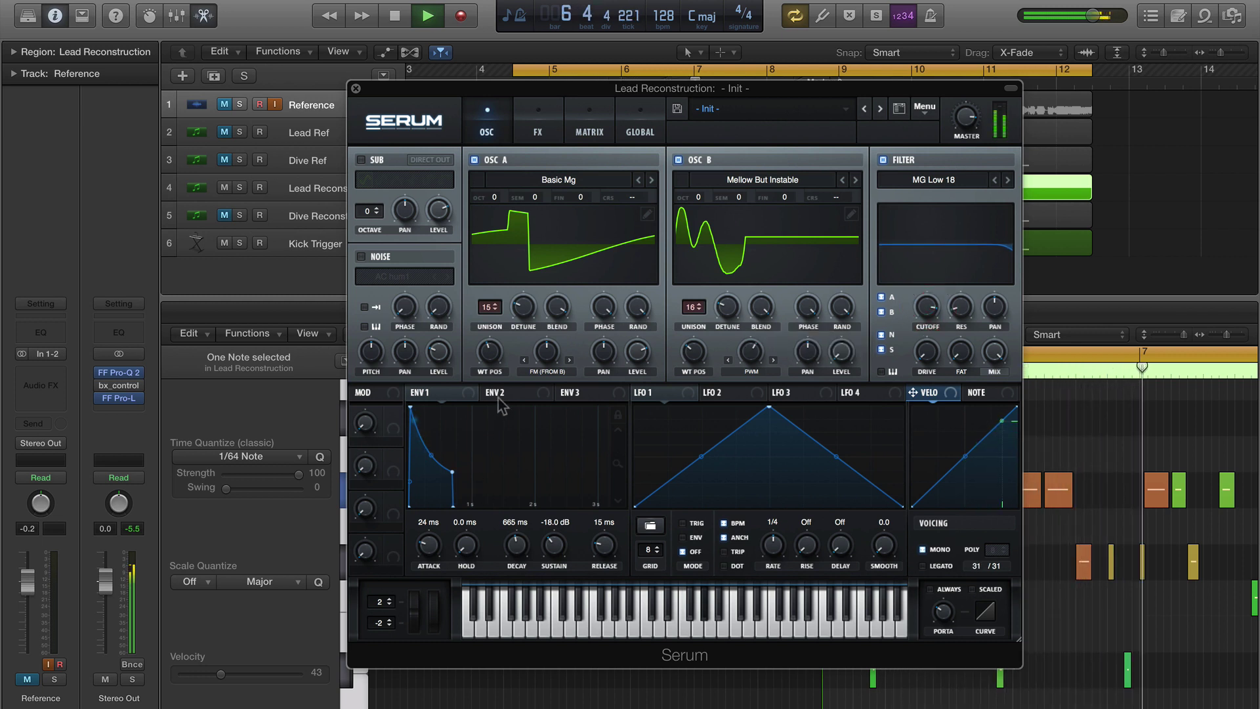
# Modulate the filter cutoff with Envelope 2, shaped to a 59 ms attack, 117 ms decay and 66.46% sustain.
pyautogui.moveTo(500, 401); pyautogui.dragTo(674, 364)
pyautogui.moveTo(905, 323); pyautogui.dragTo(962, 306)
pyautogui.click(994, 176)
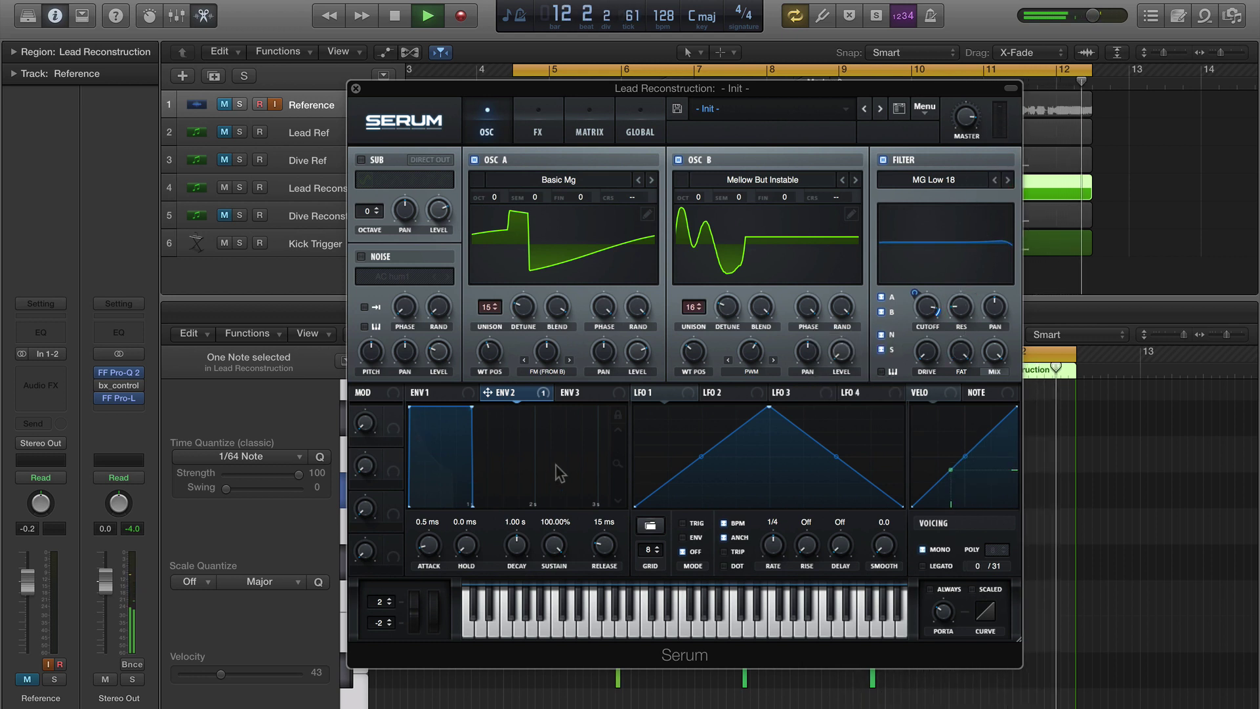
pyautogui.moveTo(434, 539); pyautogui.dragTo(435, 535)
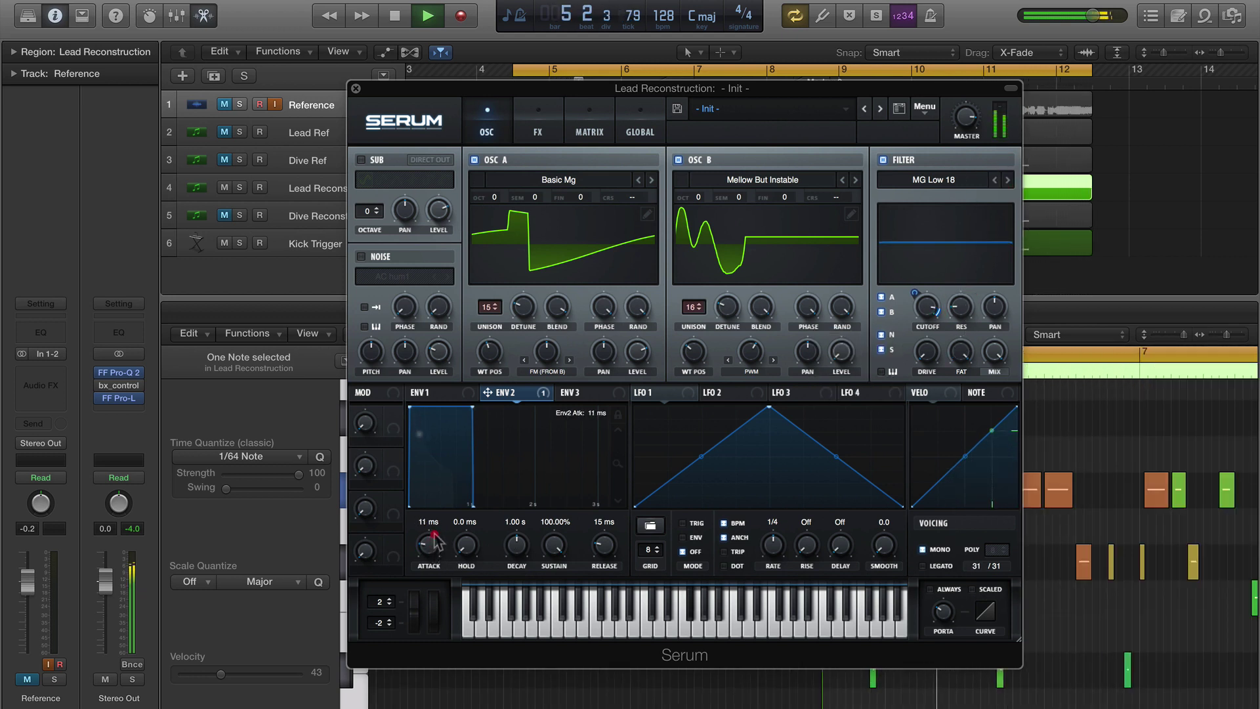
pyautogui.moveTo(578, 555); pyautogui.dragTo(552, 591)
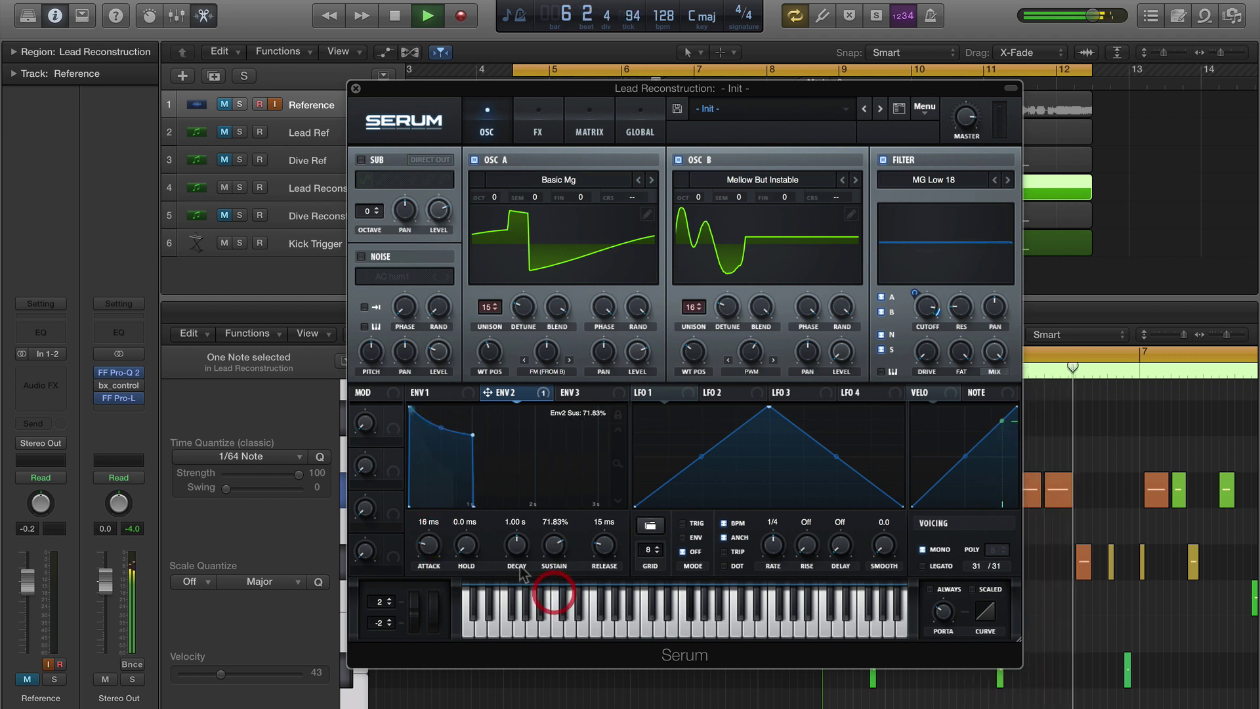
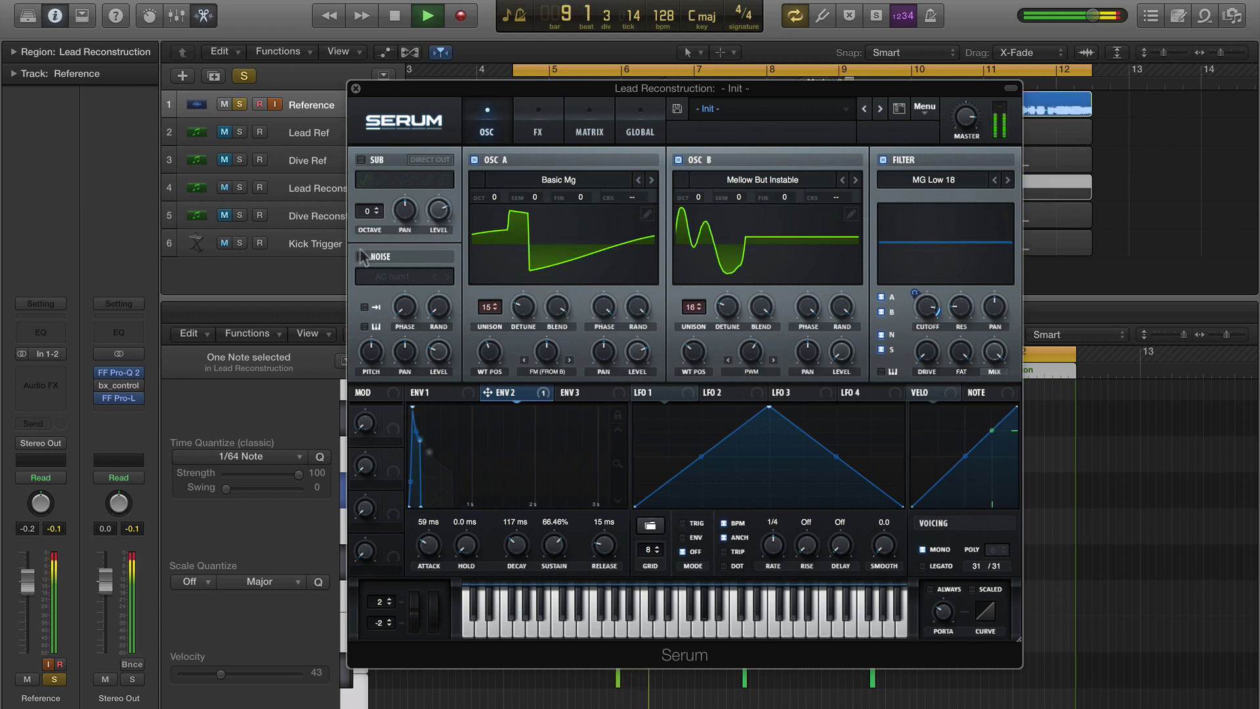
# Enable the Noise oscillator and compare the filtered lead with the soloed Reference track.
pyautogui.press('s')
pyautogui.press('m')
pyautogui.click(361, 257)
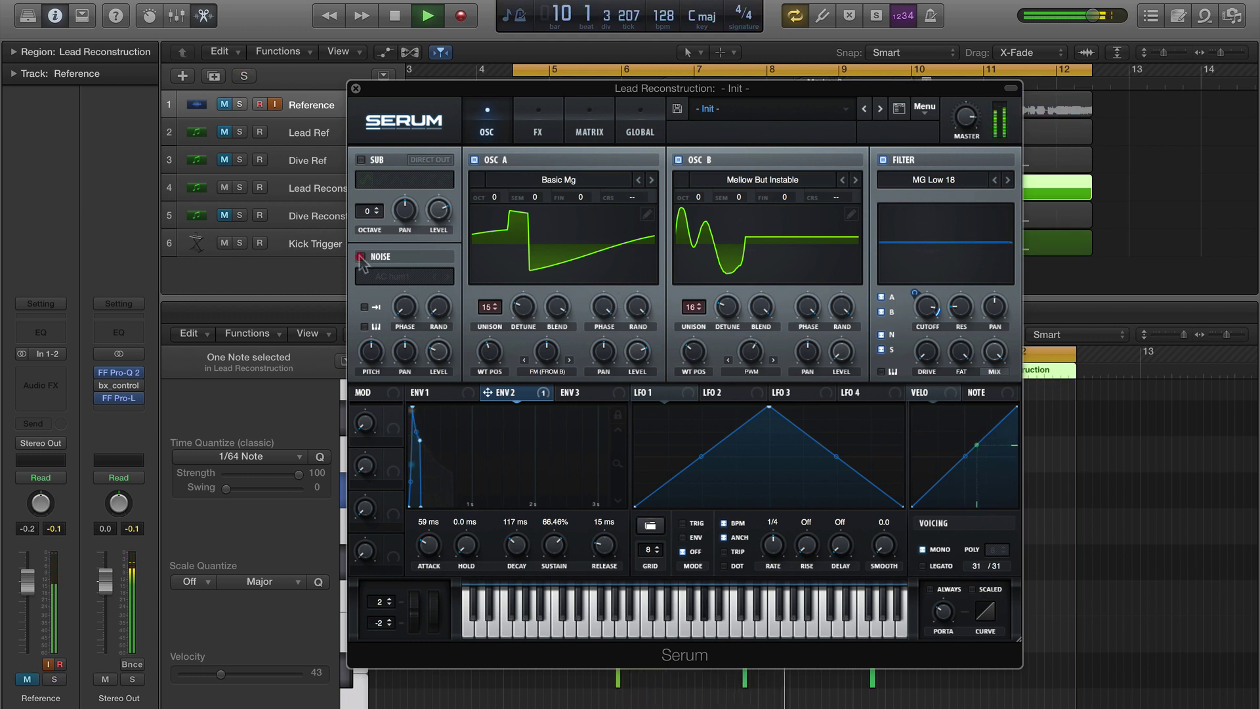
pyautogui.press('m')
pyautogui.press('s')
pyautogui.press('s')
pyautogui.press('m')
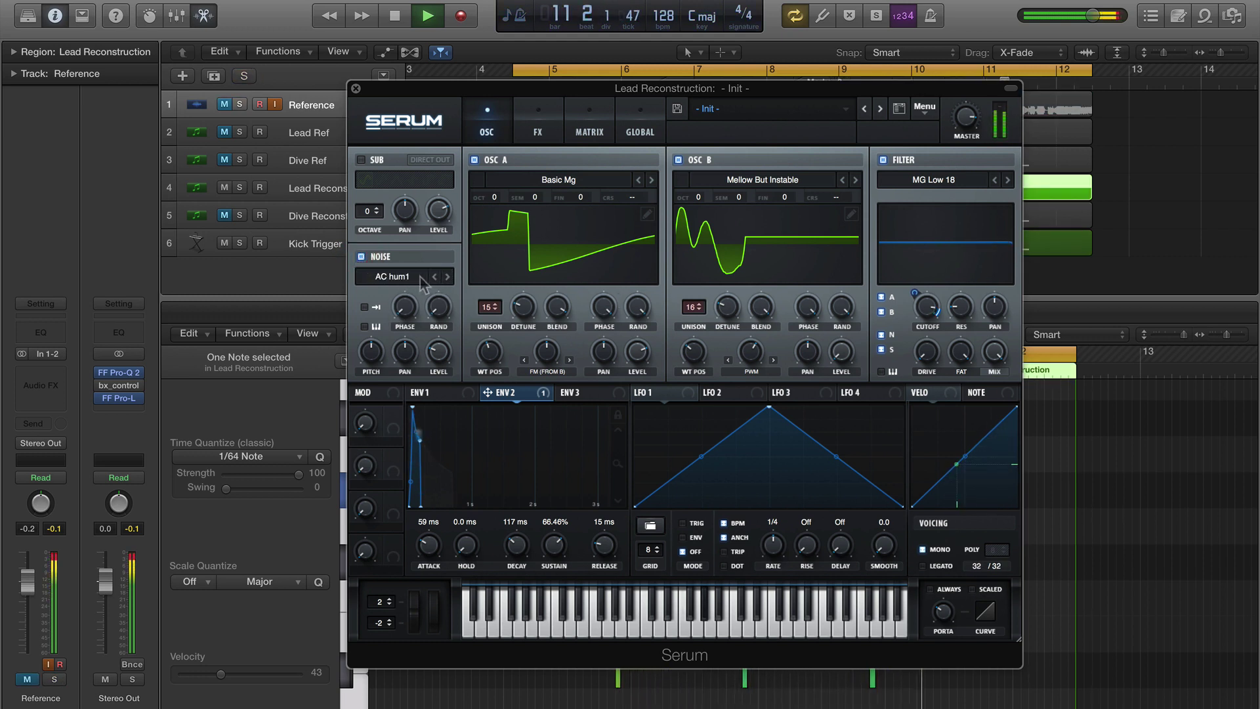
# Load the WindChimes noise sample from the Organics group and stop playback.
pyautogui.click(421, 277)
pyautogui.moveTo(489, 352)
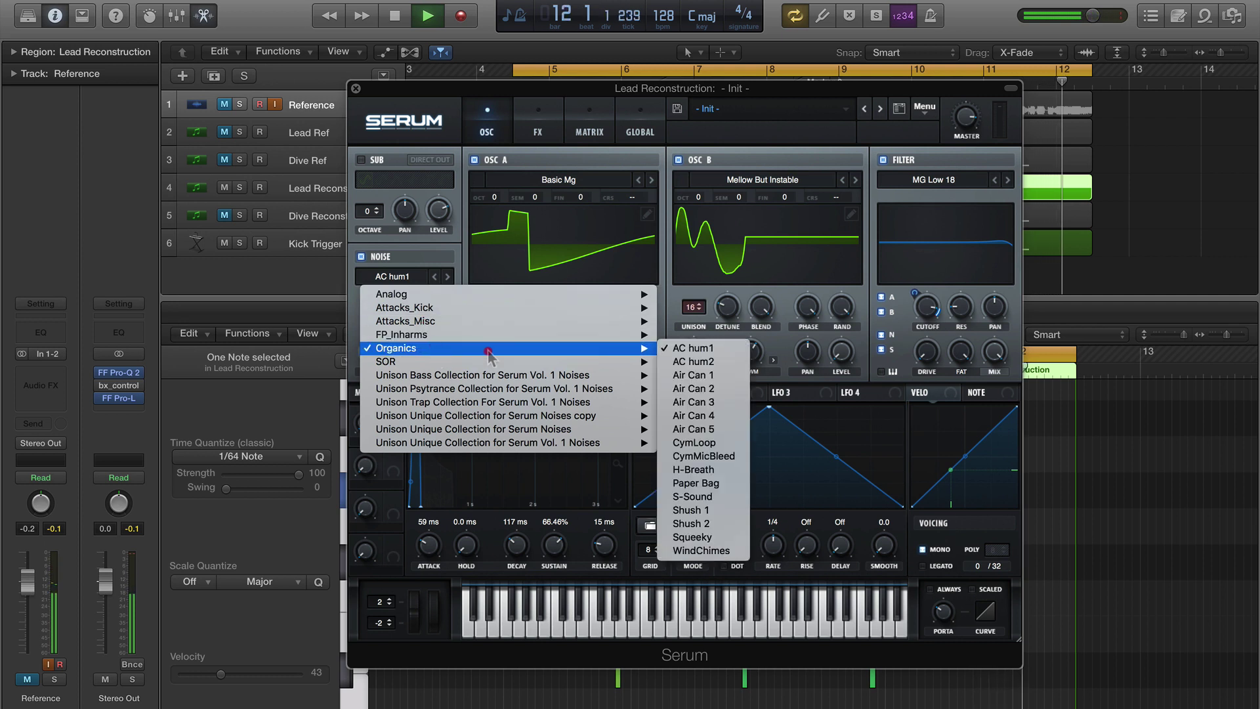
pyautogui.click(722, 551)
pyautogui.press('space')
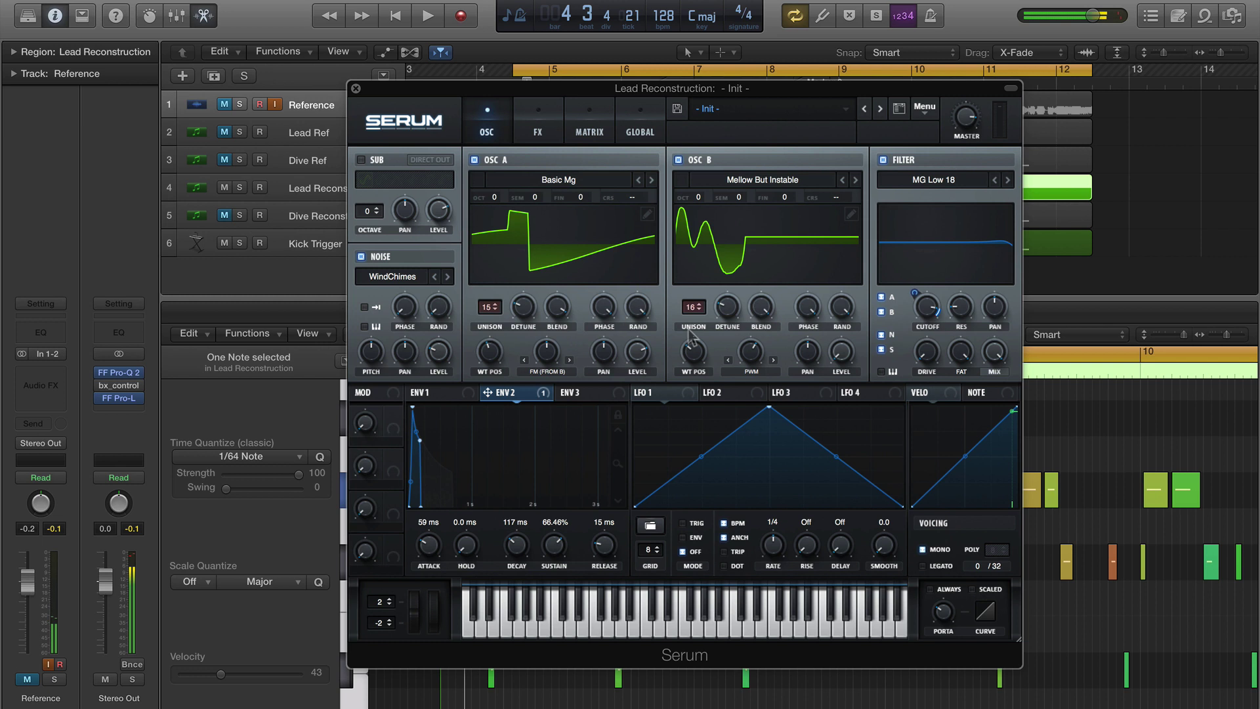
# Audition the noise alone against the Reference track with oscillators A and B disabled, and re-enable both oscillators.
pyautogui.click(679, 160)
pyautogui.click(474, 160)
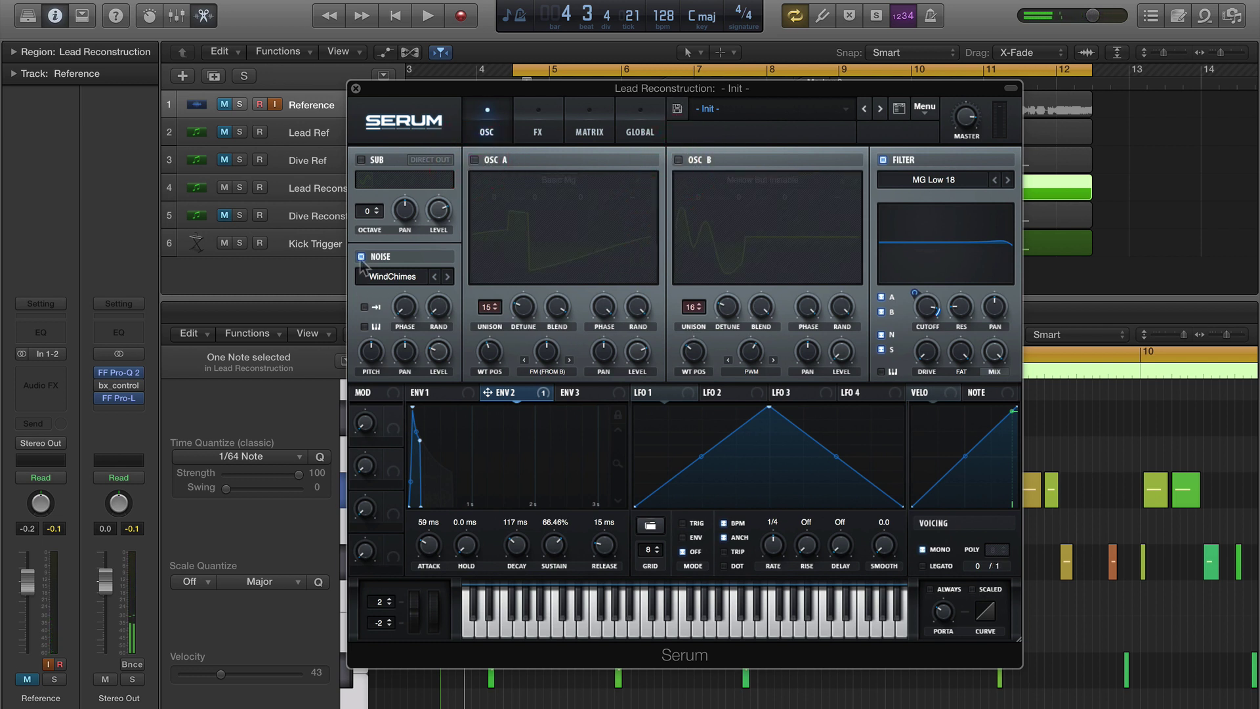
pyautogui.press('space')
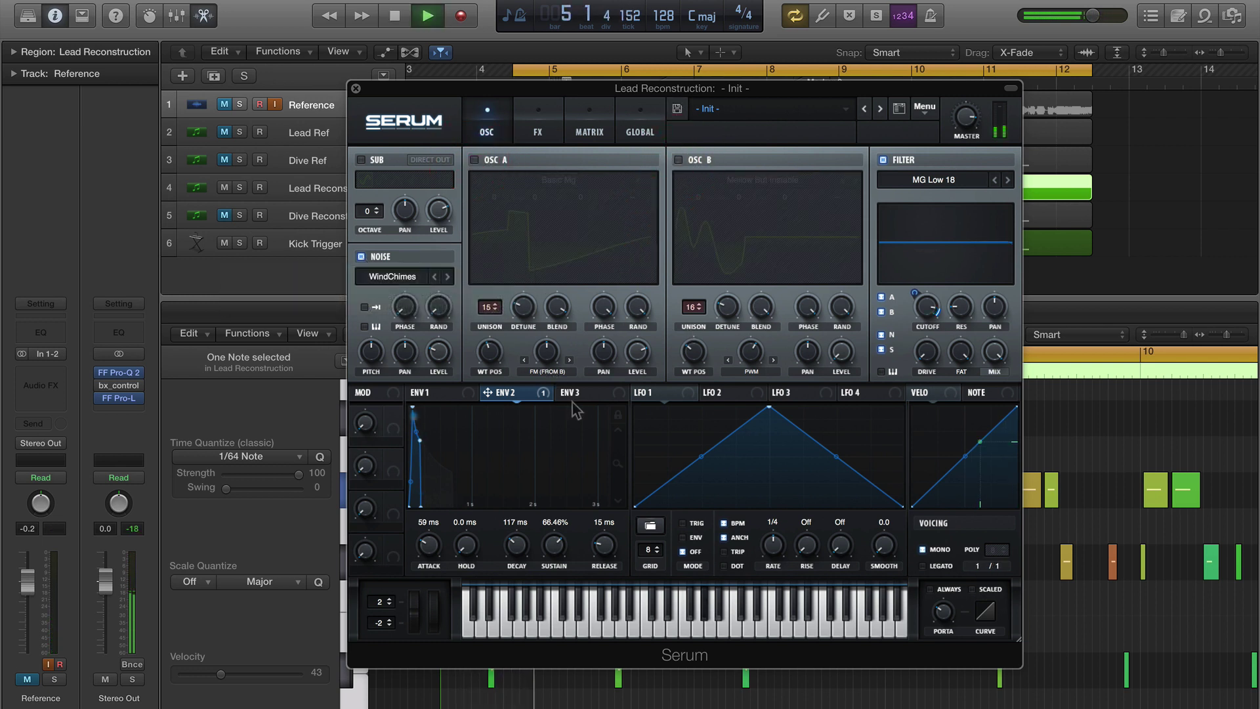
pyautogui.press('s')
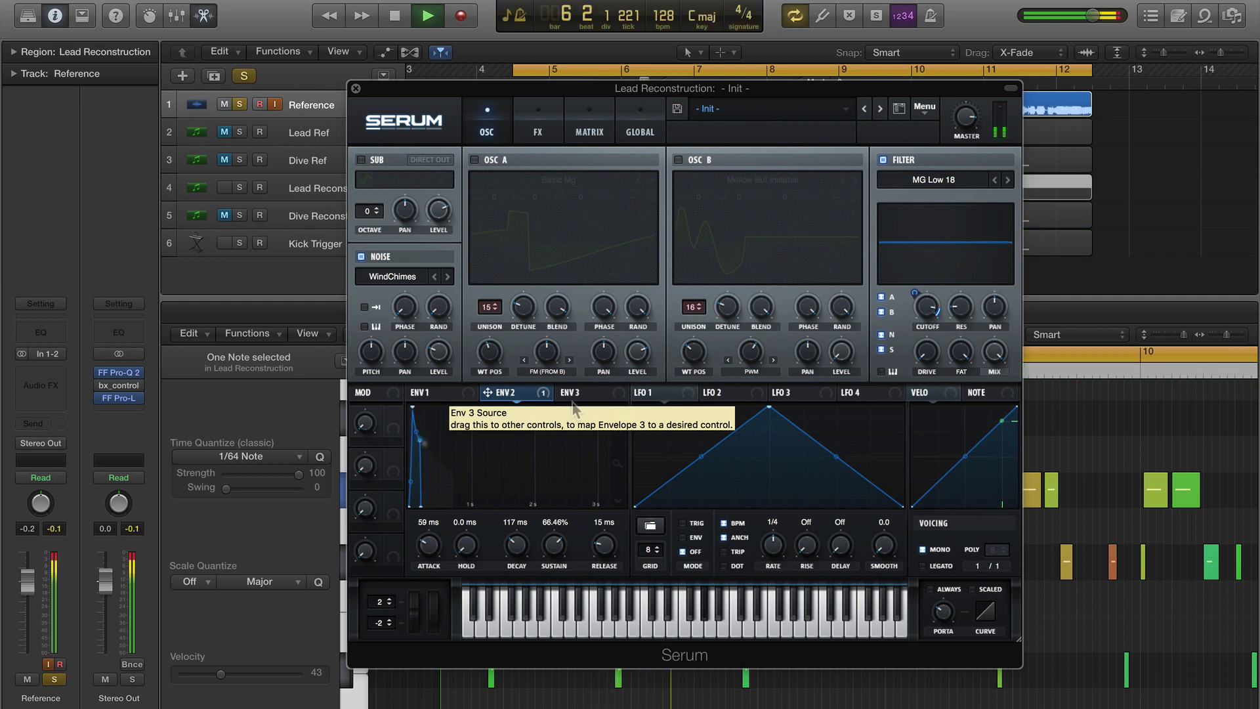
pyautogui.press('s')
pyautogui.press('m')
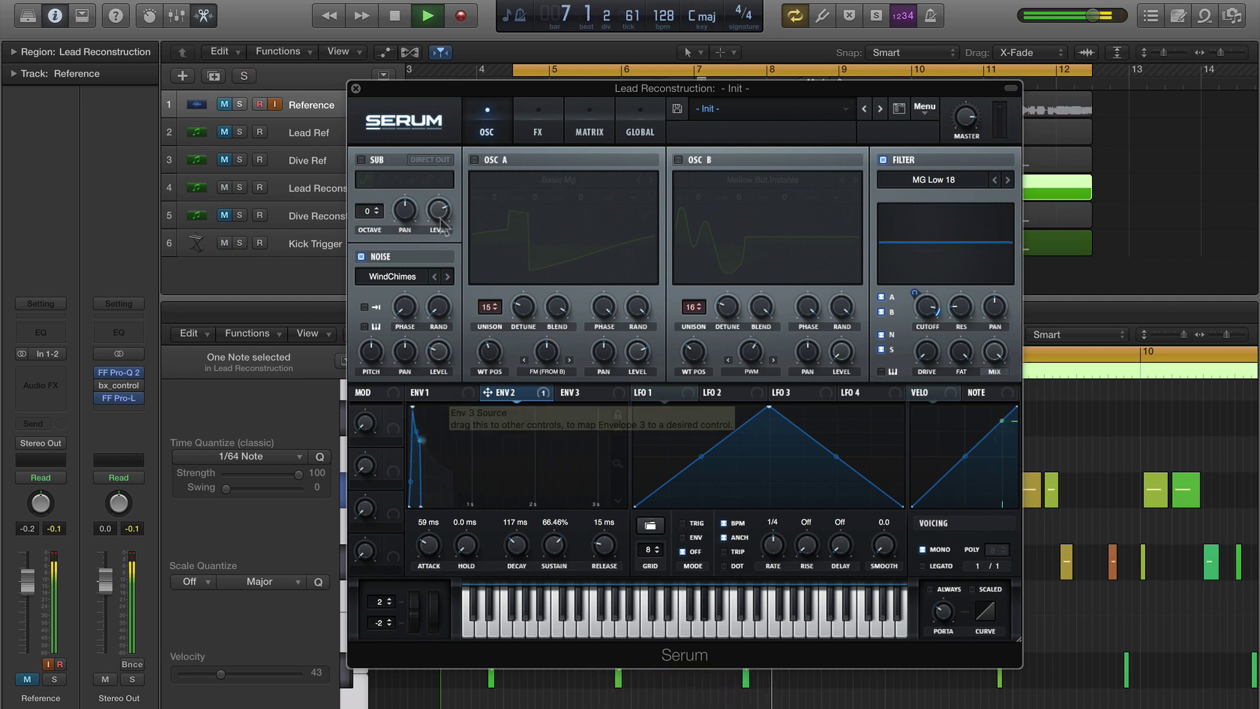
pyautogui.click(475, 161)
pyautogui.click(679, 159)
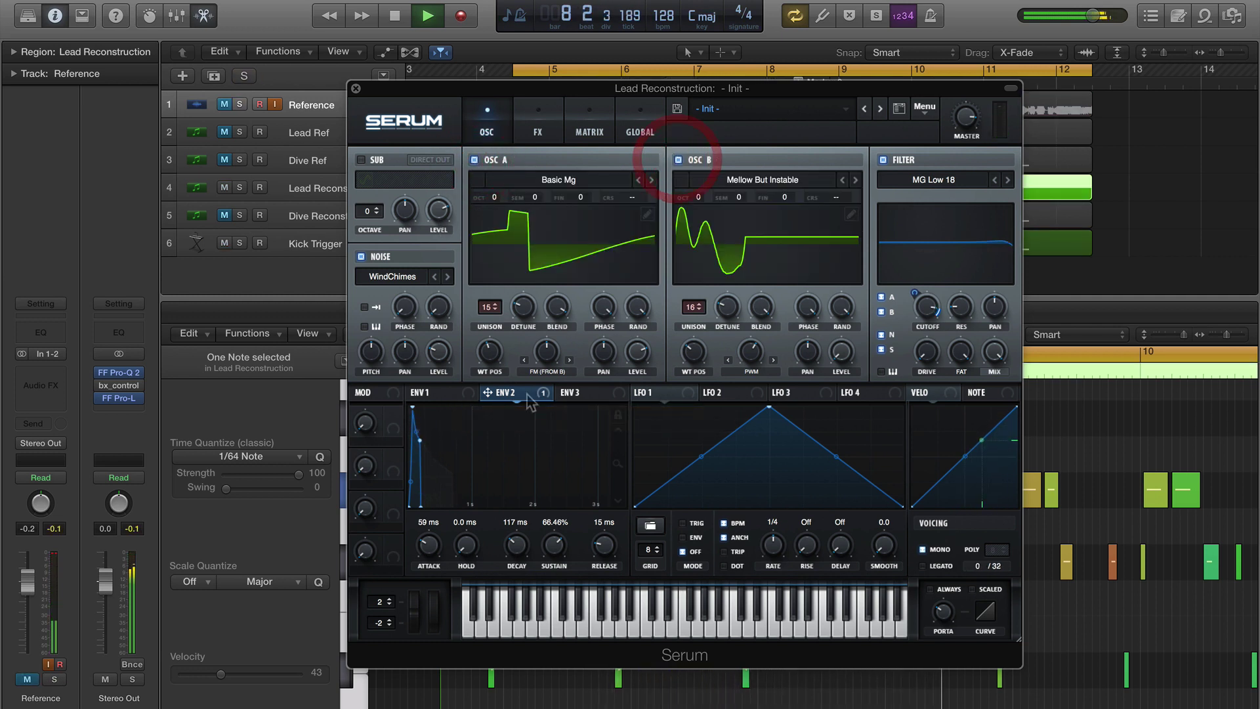
# Modulate the noise level with Envelope 2 and compare the lead with the soloed Reference track.
pyautogui.click(442, 407)
pyautogui.moveTo(487, 392); pyautogui.dragTo(427, 372)
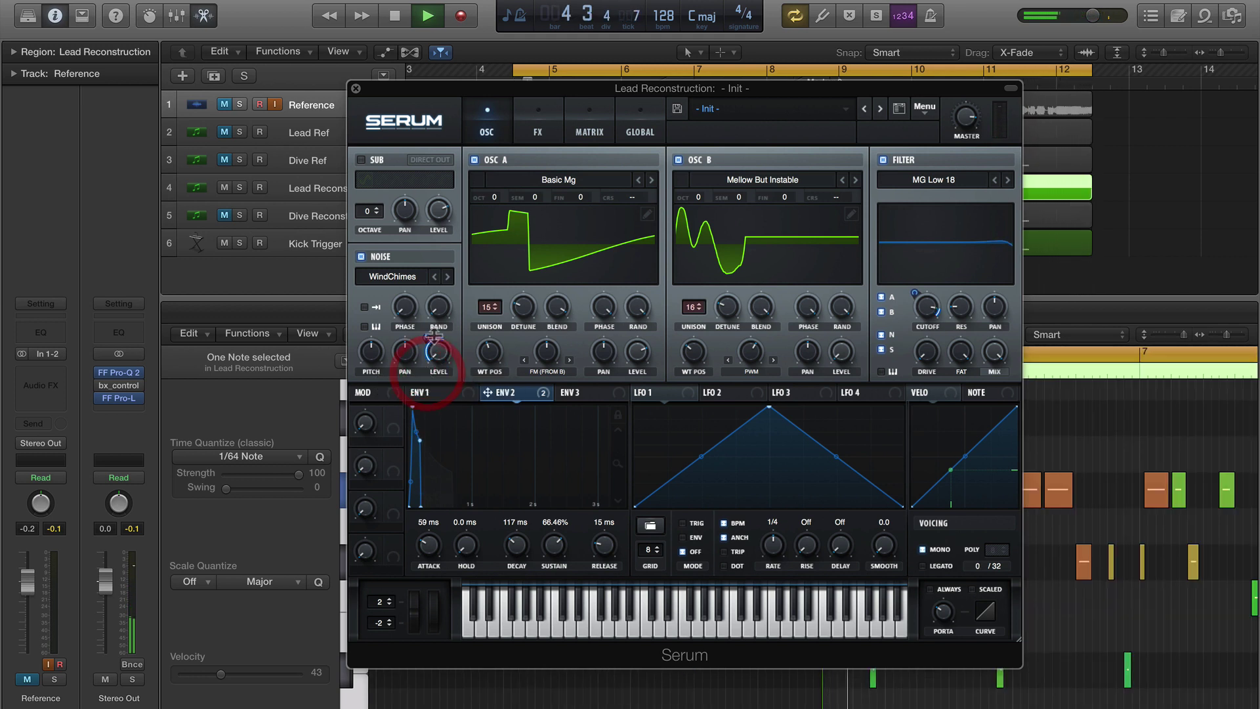
pyautogui.press('s')
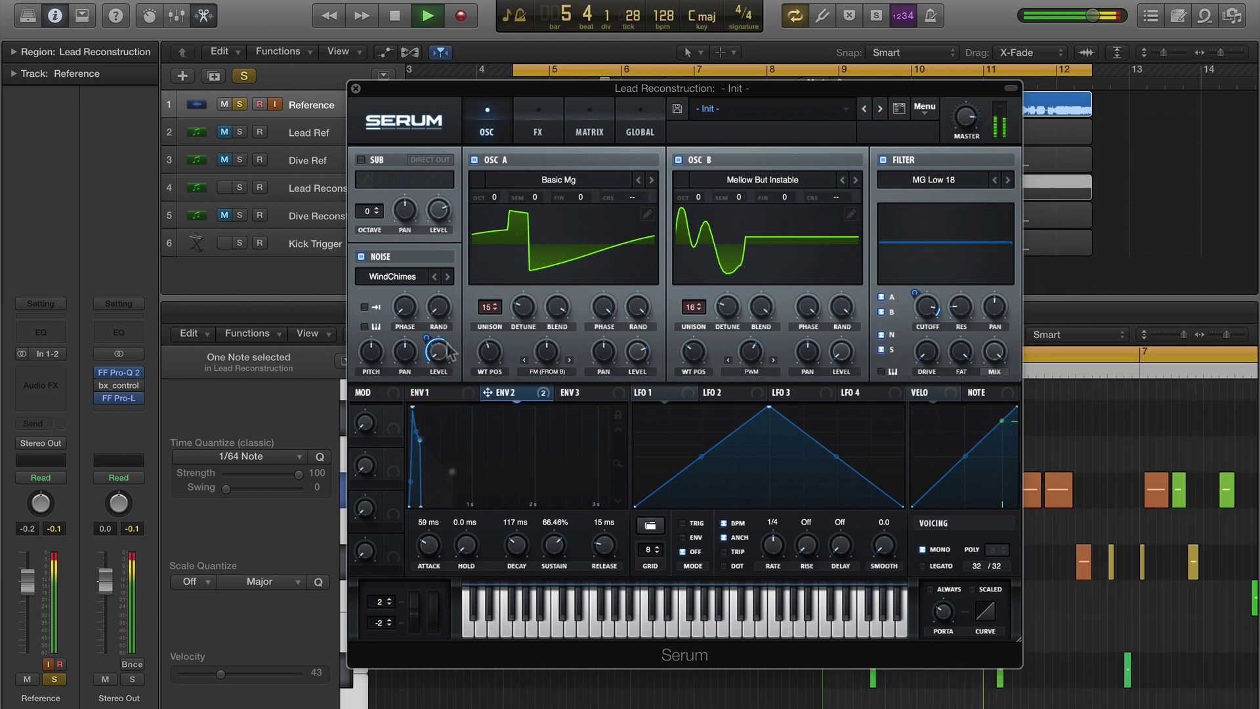
pyautogui.press('s')
pyautogui.press('m')
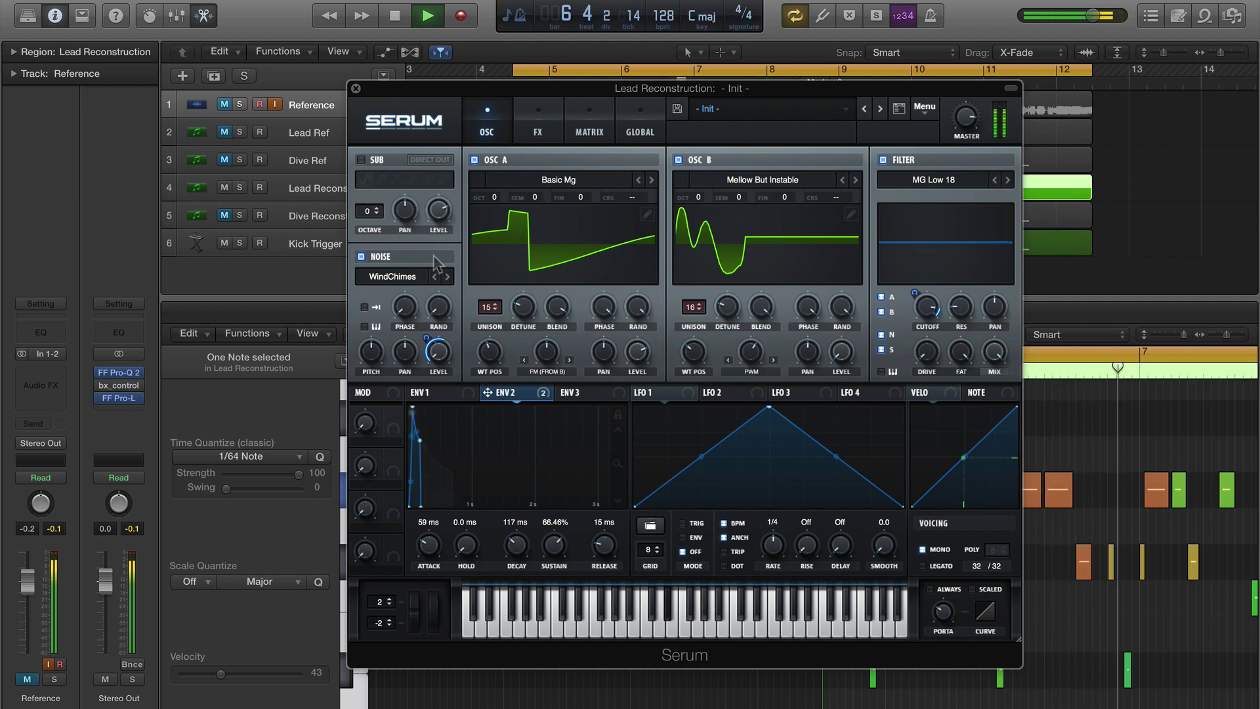
# Enable the Sub oscillator at octave 1, try its waveforms, choose the pulse shape and adjust its level.
pyautogui.click(361, 160)
pyautogui.click(377, 208)
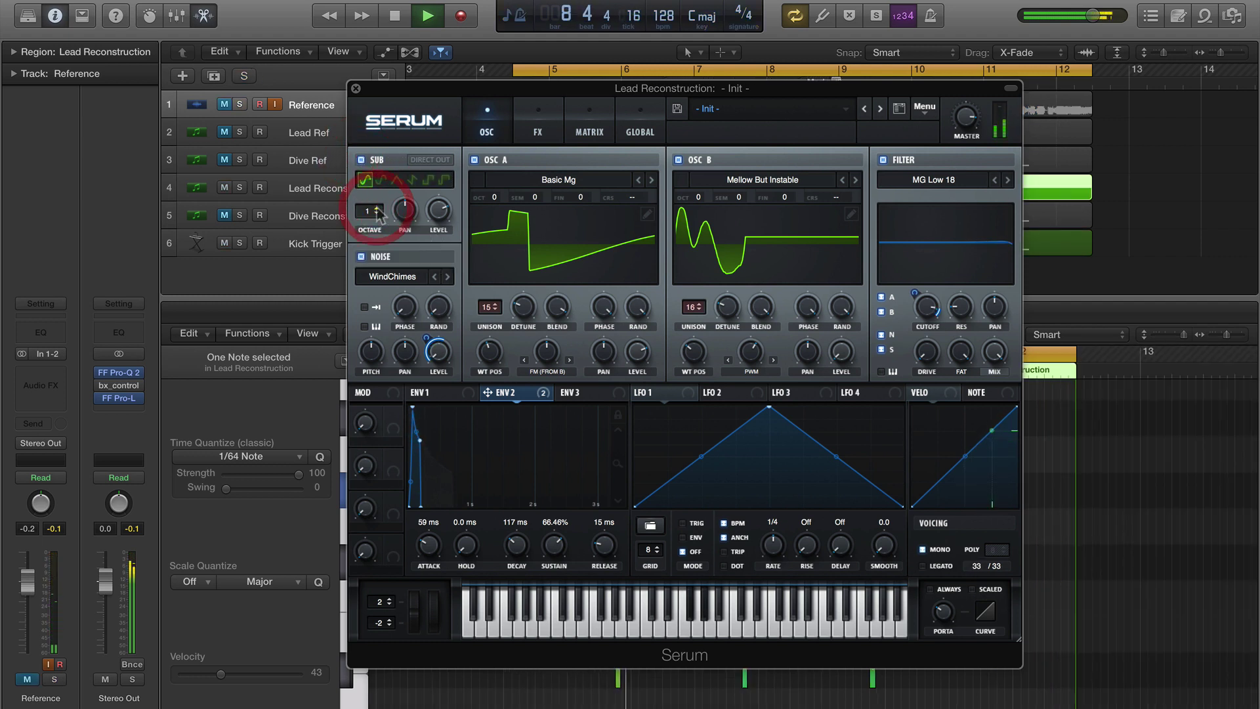
pyautogui.click(381, 180)
pyautogui.click(397, 180)
pyautogui.click(412, 180)
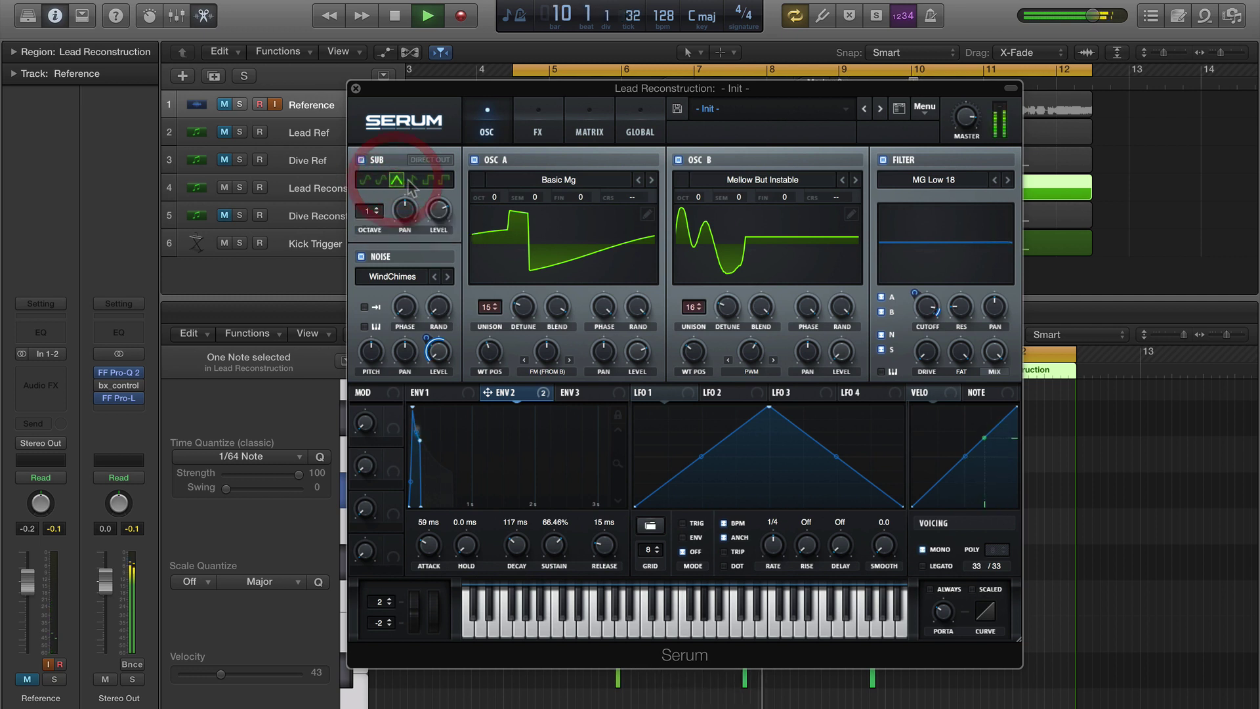
pyautogui.click(428, 180)
pyautogui.click(445, 180)
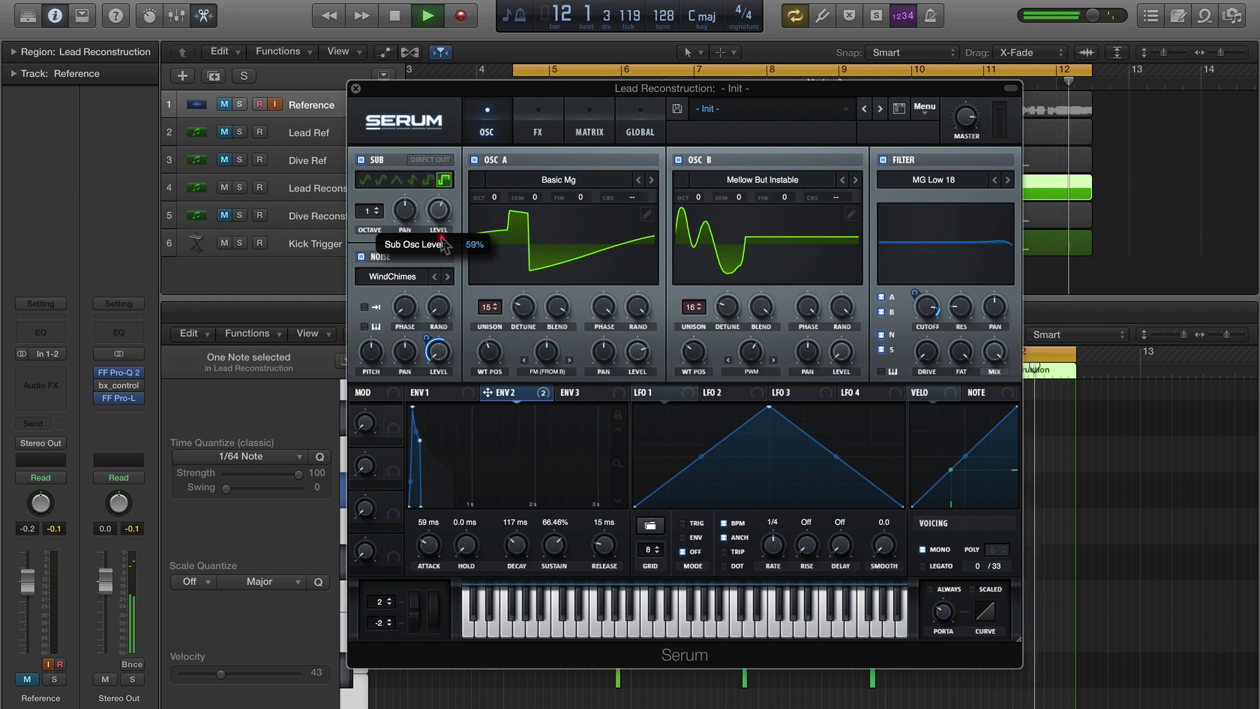
pyautogui.moveTo(441, 233); pyautogui.dragTo(449, 302)
# Compare the lead including the sub oscillator with the soloed Reference track.
pyautogui.press('s')
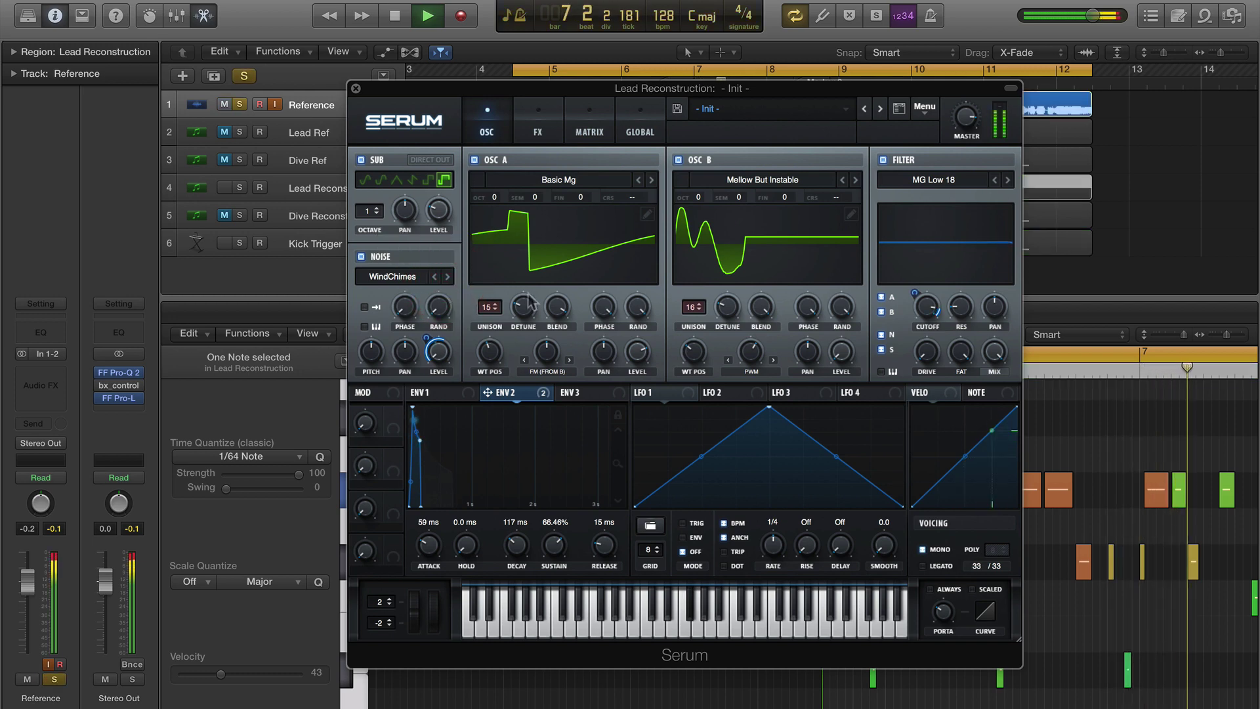
pyautogui.press('s')
pyautogui.press('m')
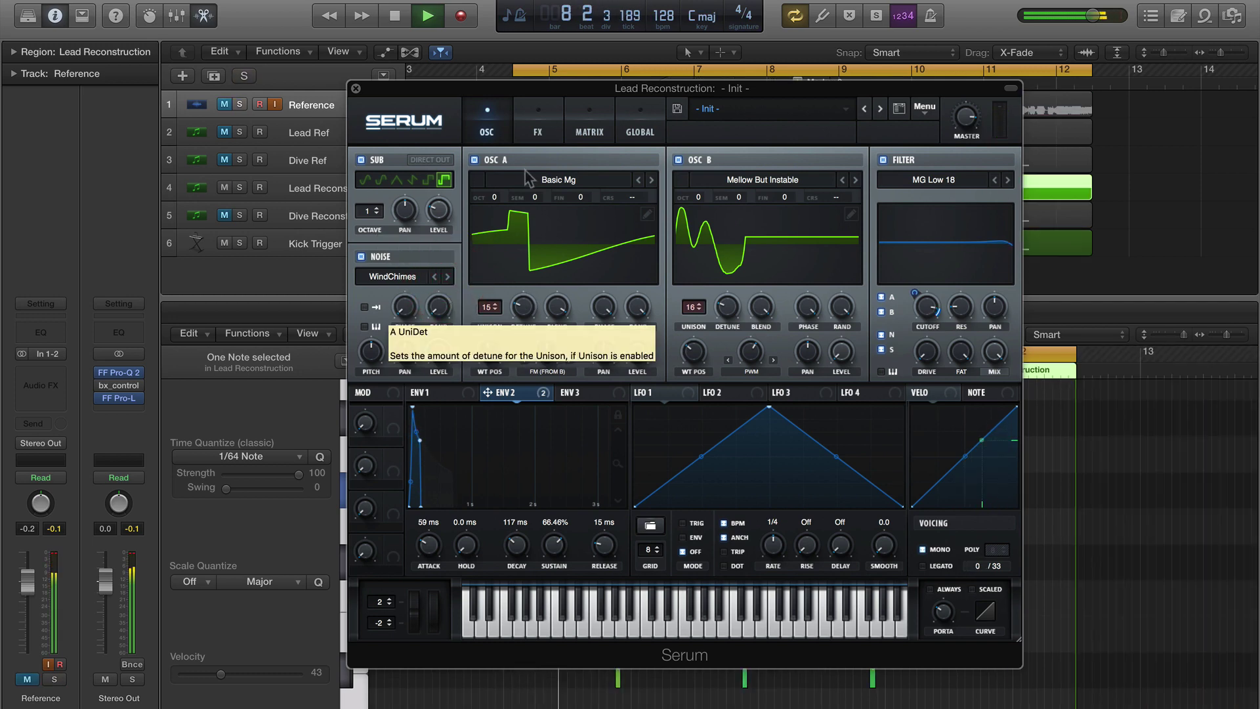
pyautogui.press('m')
pyautogui.press('s')
# Enable the EQ effect between Hyper/Dimension and the filter in the effects chain, and stop playback.
pyautogui.click(537, 125)
pyautogui.press('s')
pyautogui.press('m')
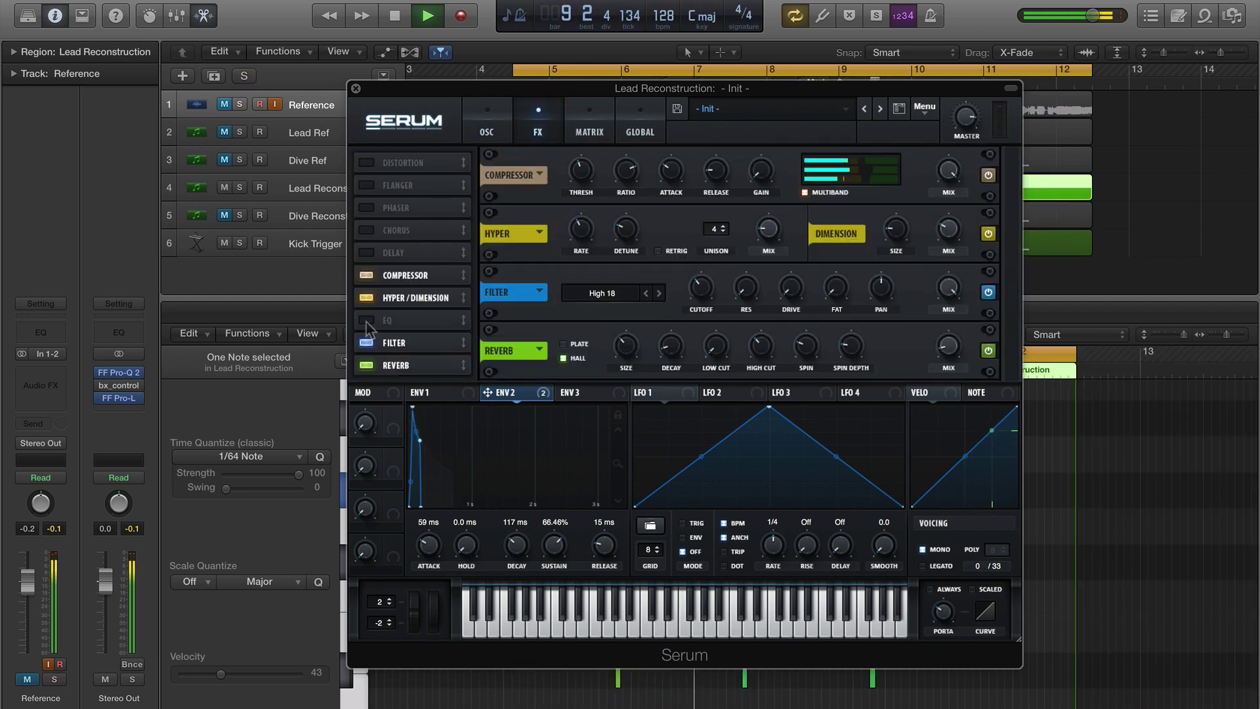
pyautogui.click(366, 320)
pyautogui.press('space')
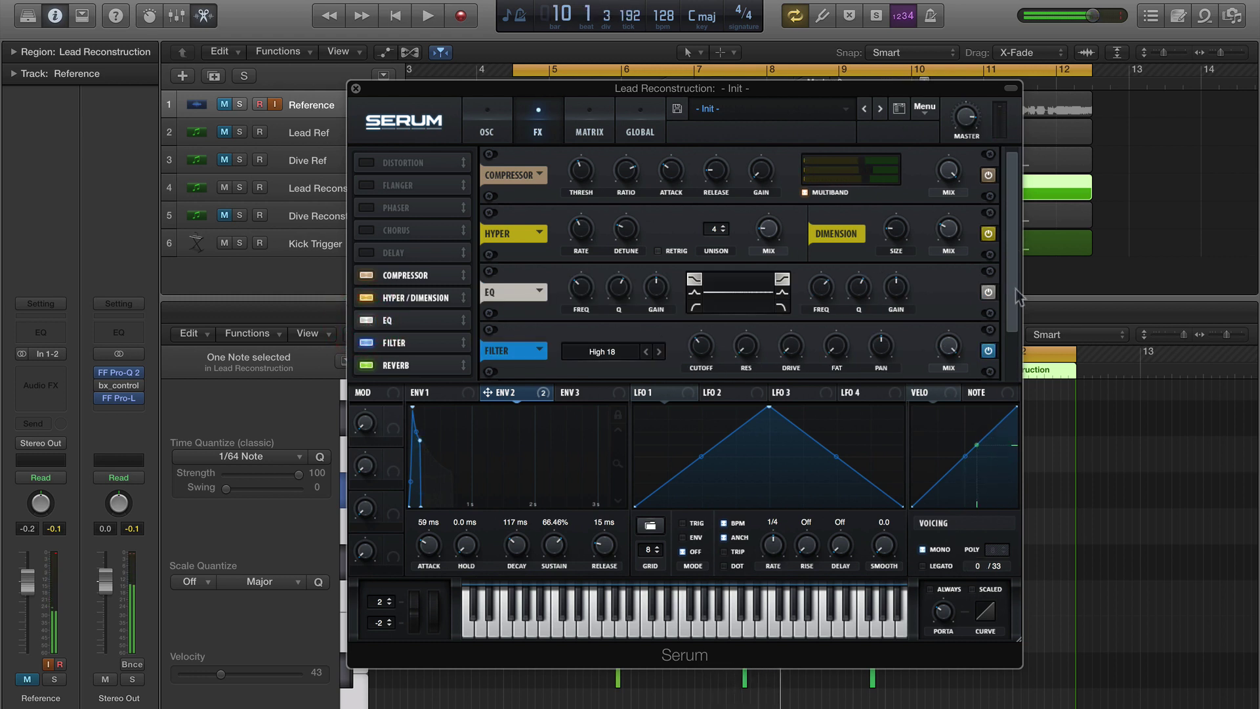
pyautogui.moveTo(1016, 295); pyautogui.dragTo(1016, 335)
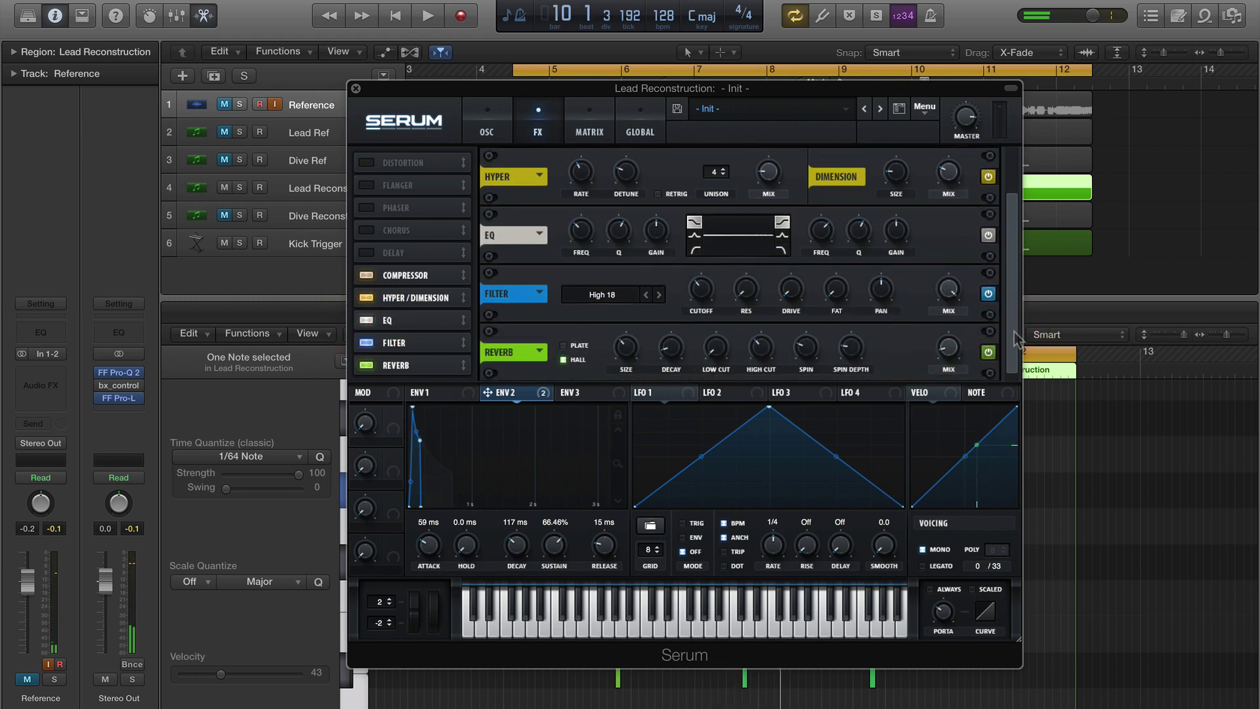
# Set the EQ's low band to a peak shape at about 553 Hz, comparing with the soloed Reference track during playback.
pyautogui.click(693, 235)
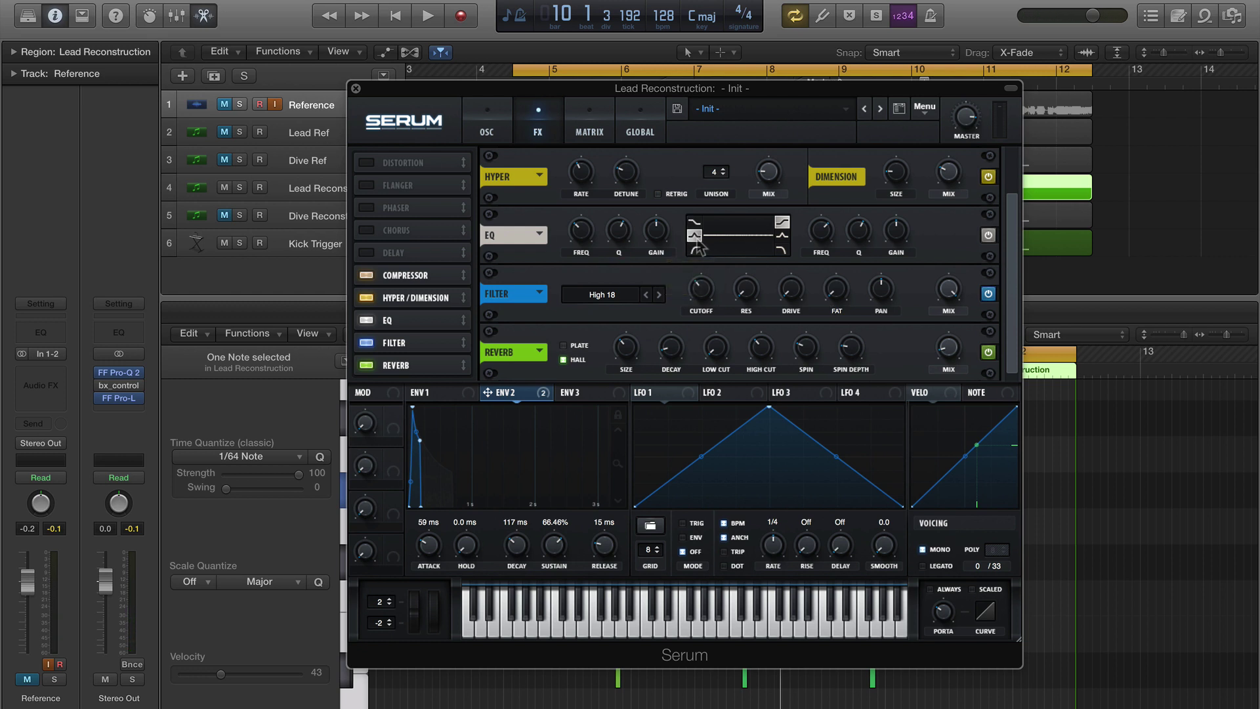
pyautogui.press('space')
pyautogui.moveTo(663, 228)
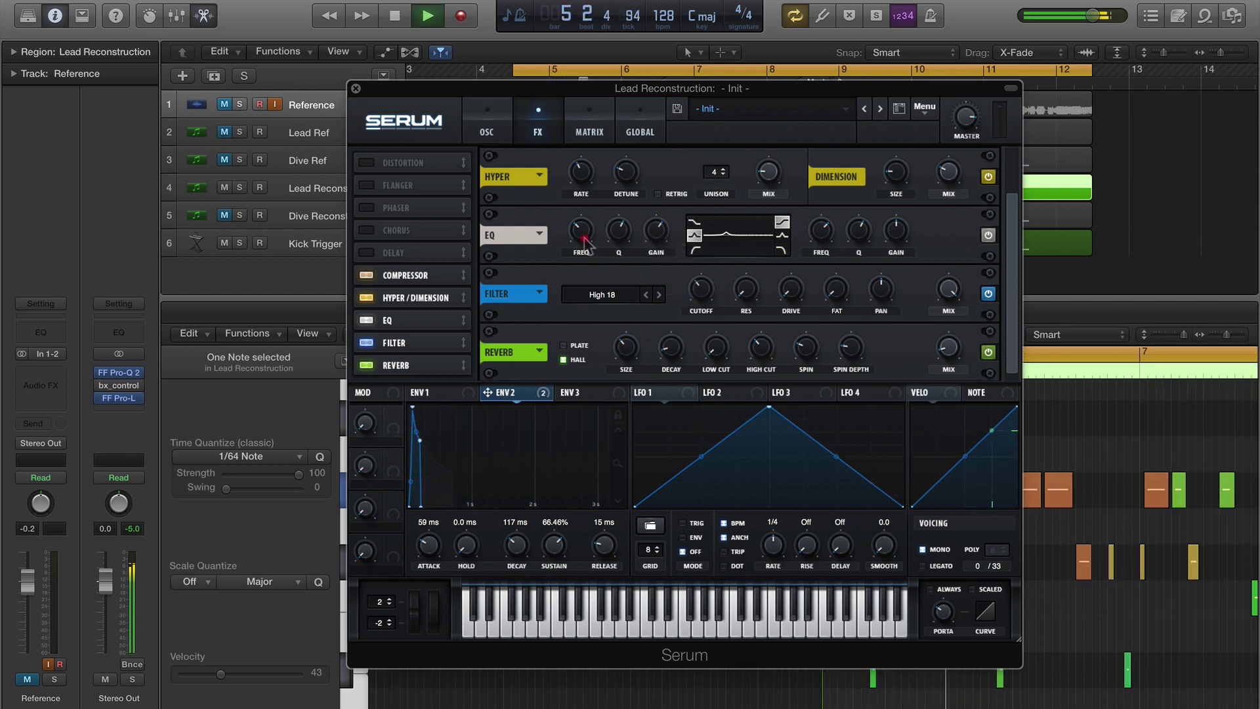
pyautogui.moveTo(583, 233); pyautogui.dragTo(585, 219)
pyautogui.press('s')
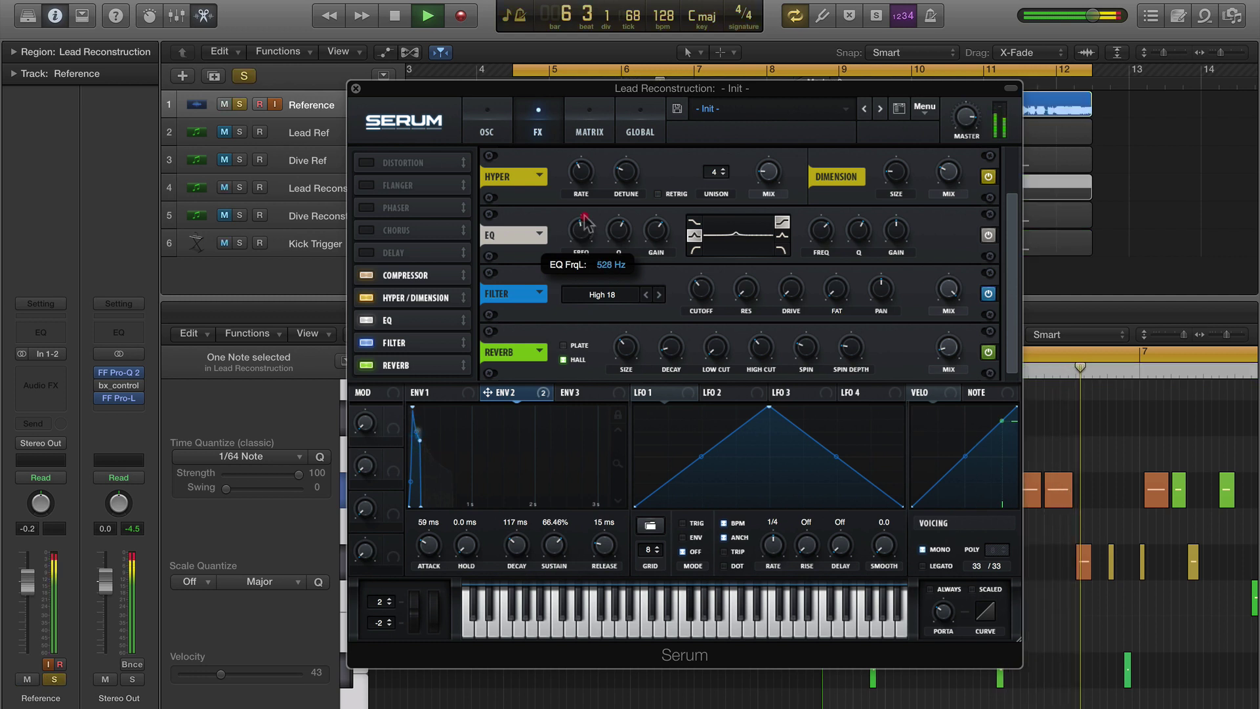
pyautogui.press('s')
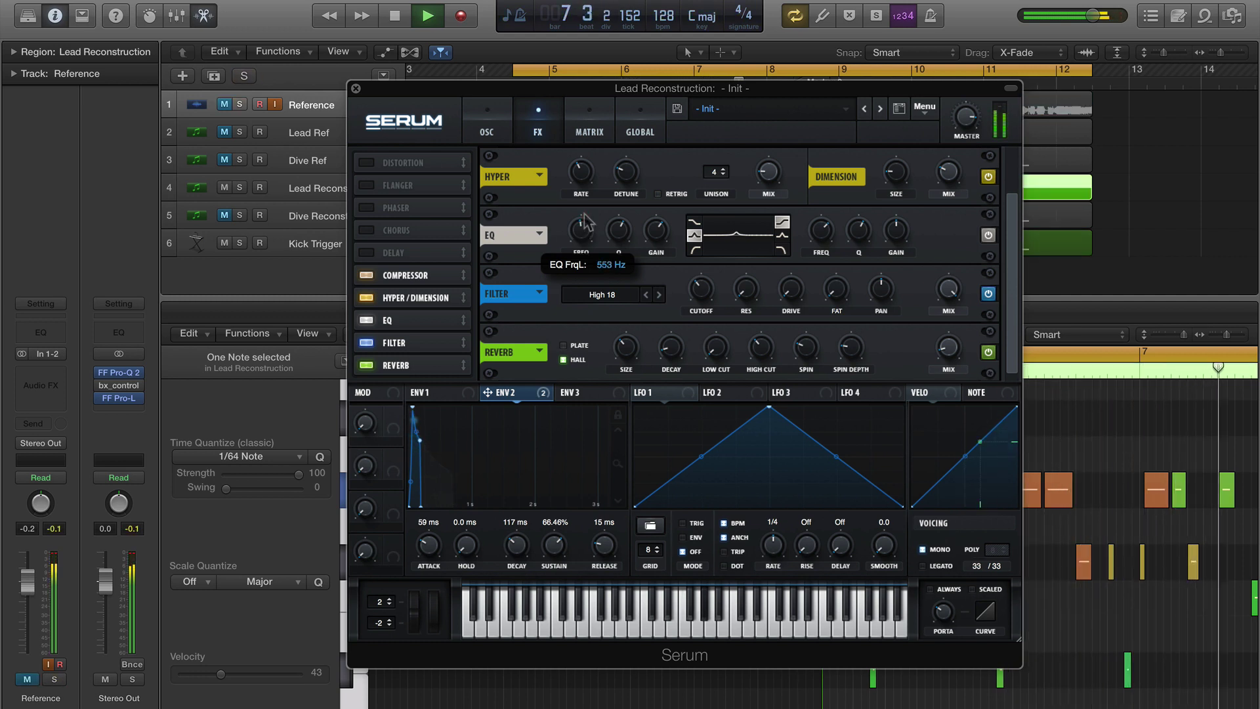
pyautogui.press('m')
# Widen the EQ low band's Q, set its gain to about 3.2 dB and compare with the soloed Reference track.
pyautogui.moveTo(617, 242); pyautogui.dragTo(618, 282)
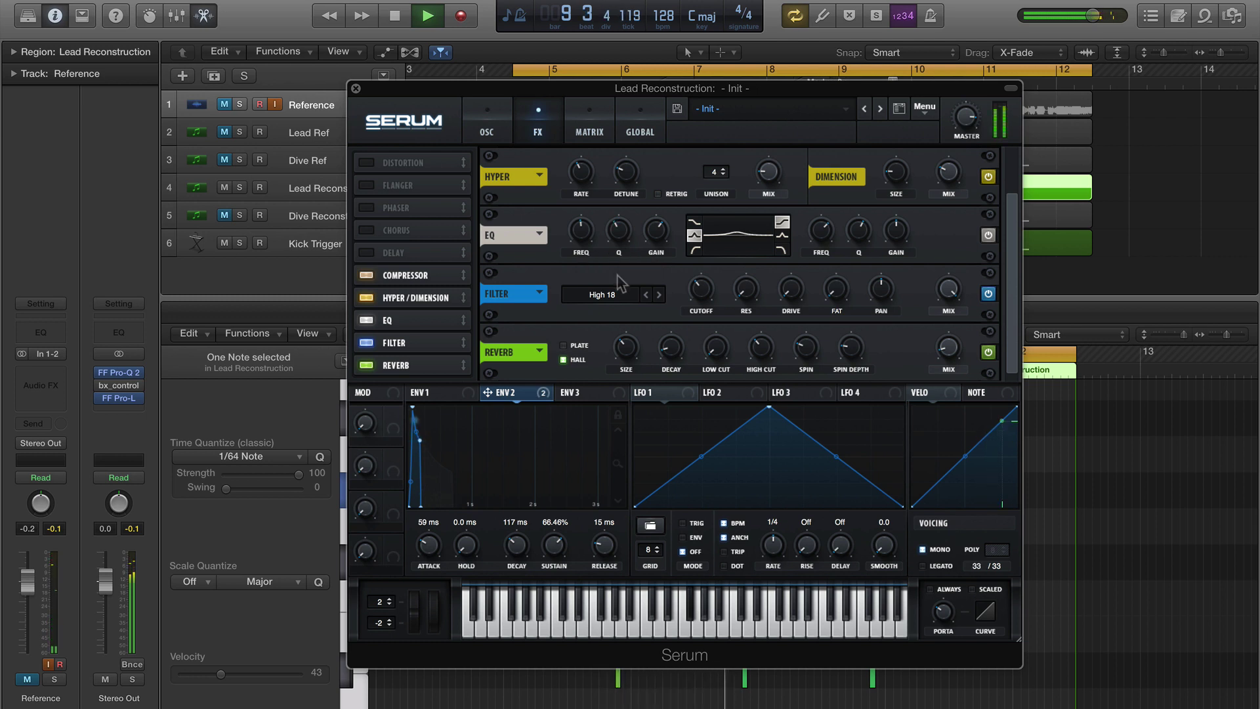
pyautogui.moveTo(656, 230); pyautogui.dragTo(659, 233)
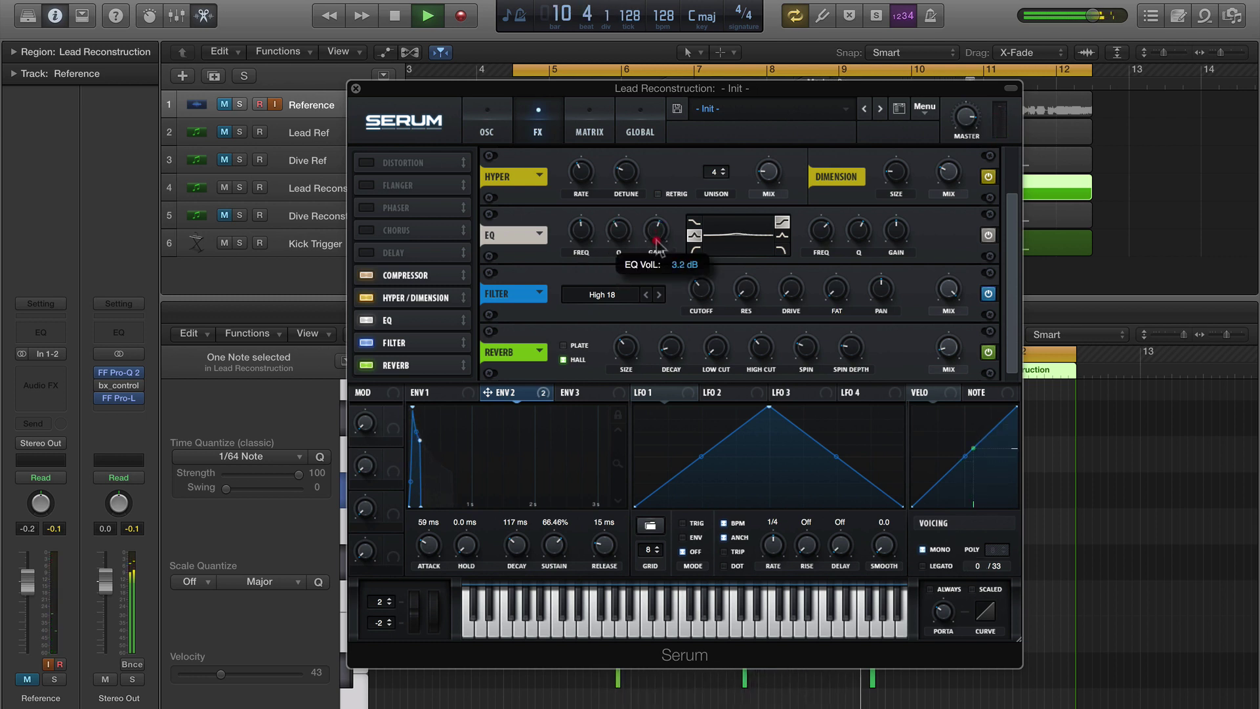
pyautogui.press('s')
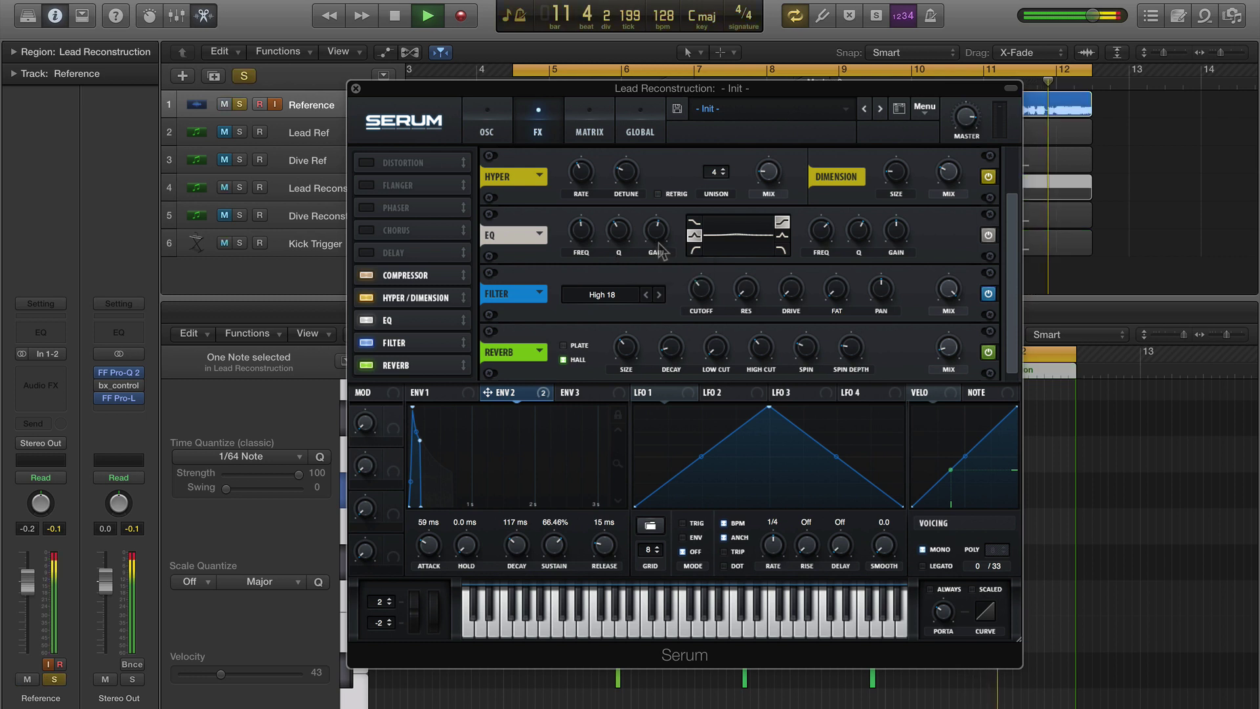
pyautogui.press('s')
pyautogui.press('m')
# Shape the EQ's high band as a peak at about 7.6 kHz with a wider Q and 2.8 dB gain.
pyautogui.click(782, 235)
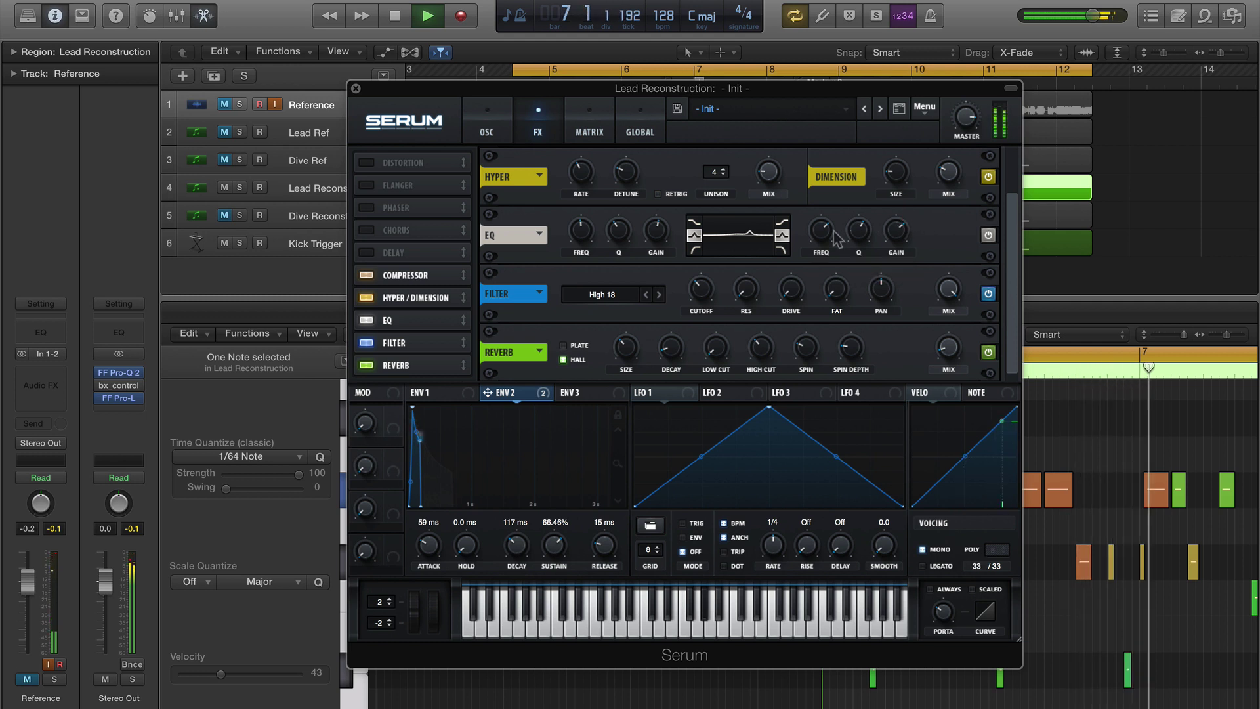
pyautogui.moveTo(820, 231); pyautogui.dragTo(825, 226)
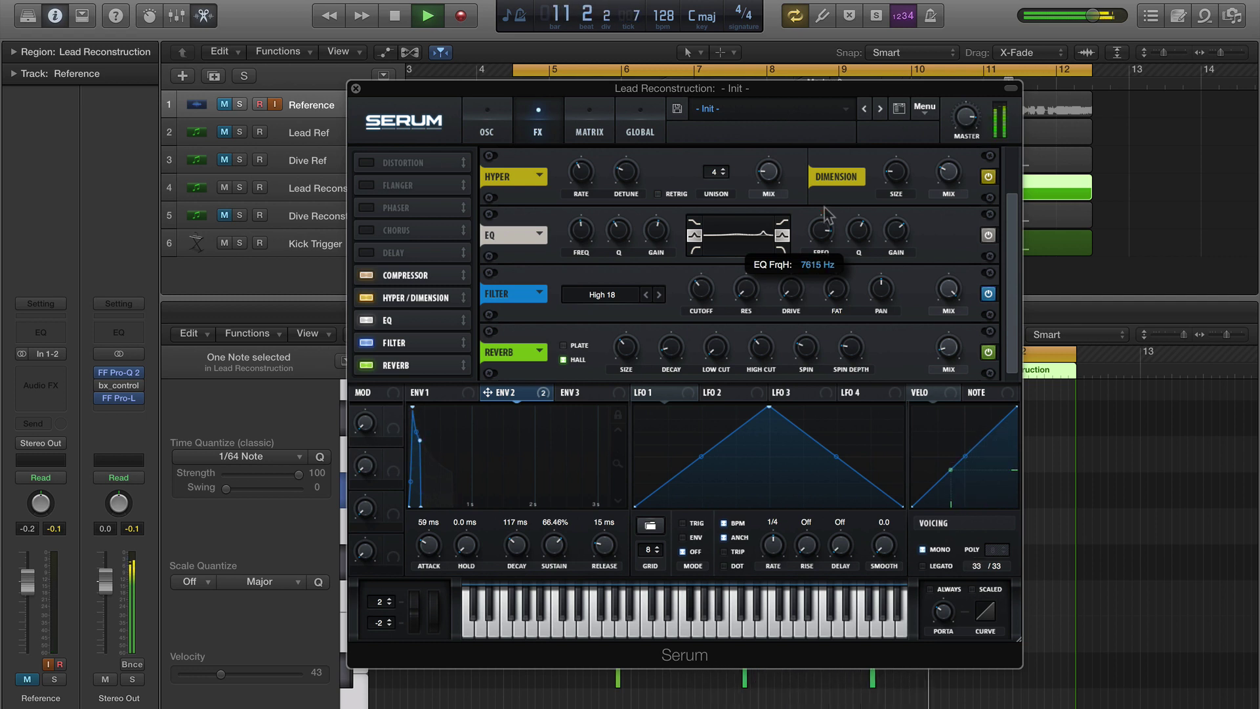
pyautogui.moveTo(825, 214); pyautogui.dragTo(826, 211)
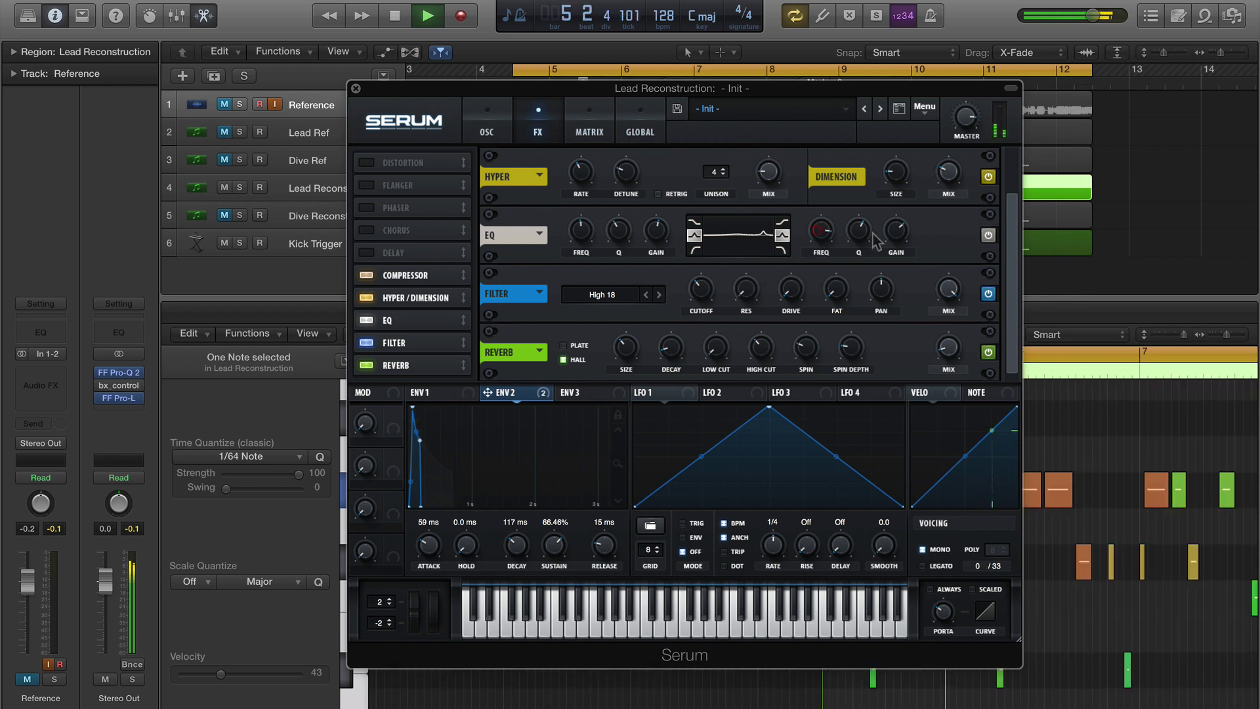
pyautogui.moveTo(859, 236); pyautogui.dragTo(898, 256)
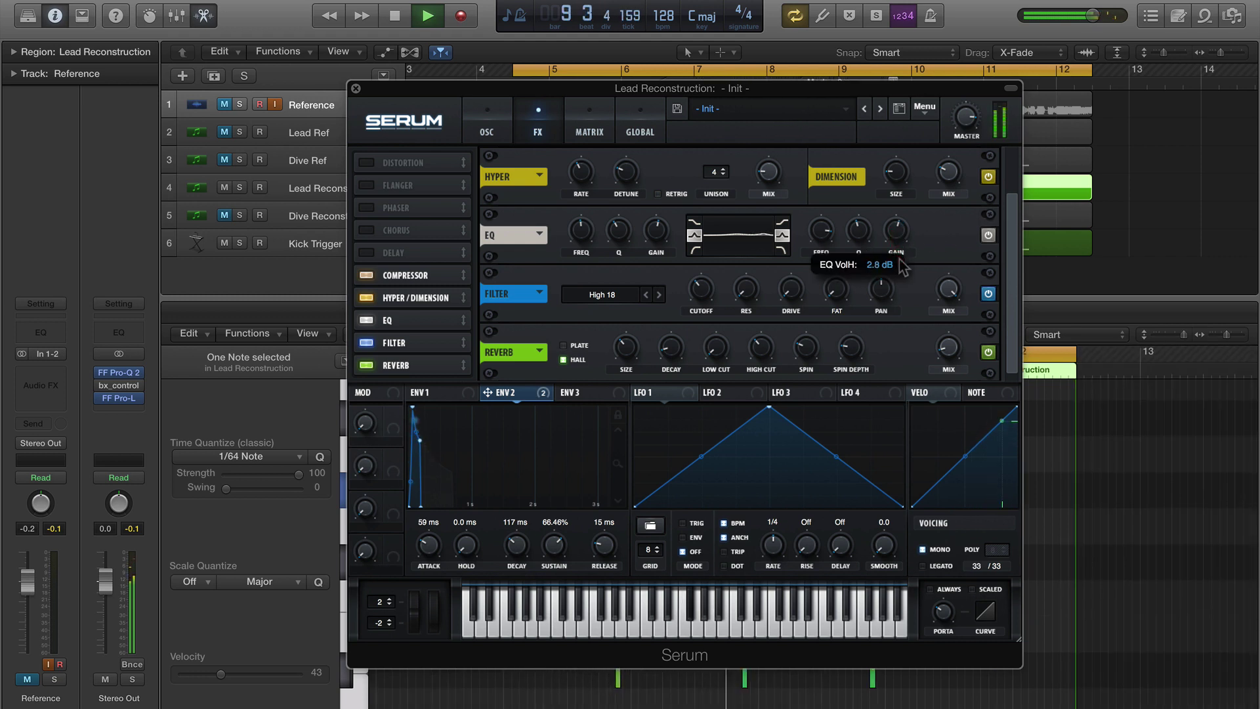
# Audition the sub oscillator at octaves up to 4, return it to octave 1 and set its level to 27%.
pyautogui.click(486, 124)
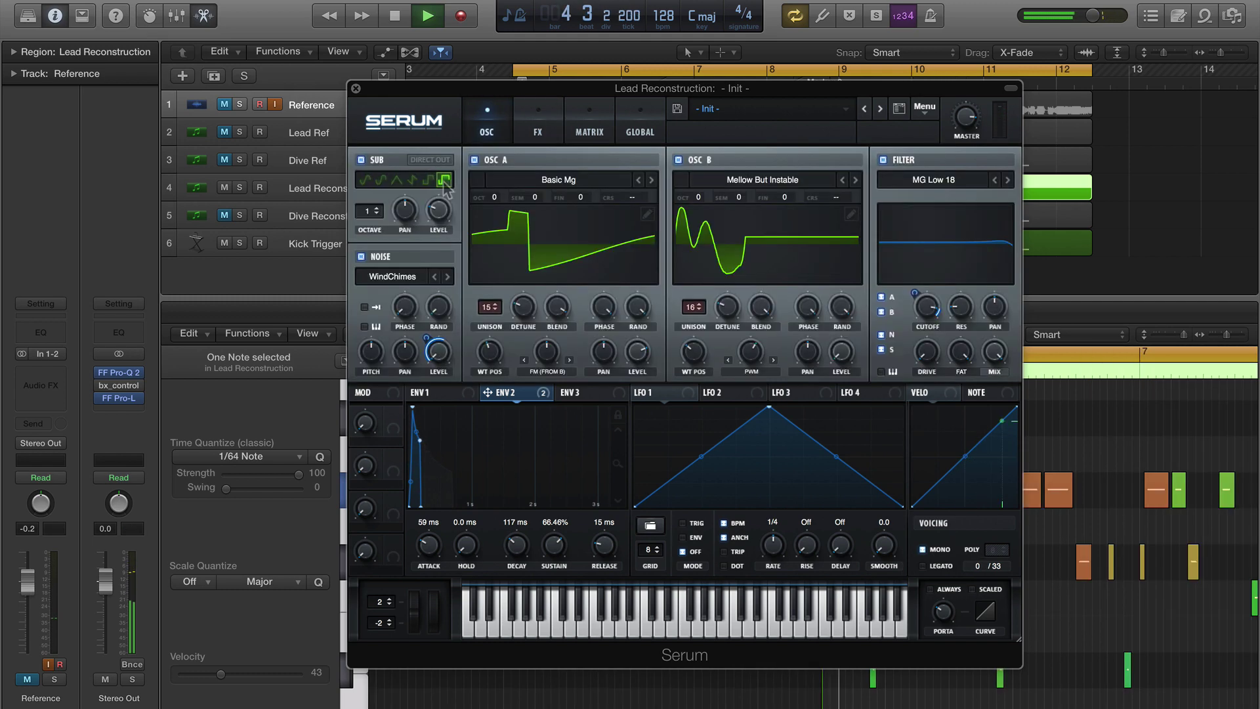
pyautogui.click(376, 207)
pyautogui.click(377, 207)
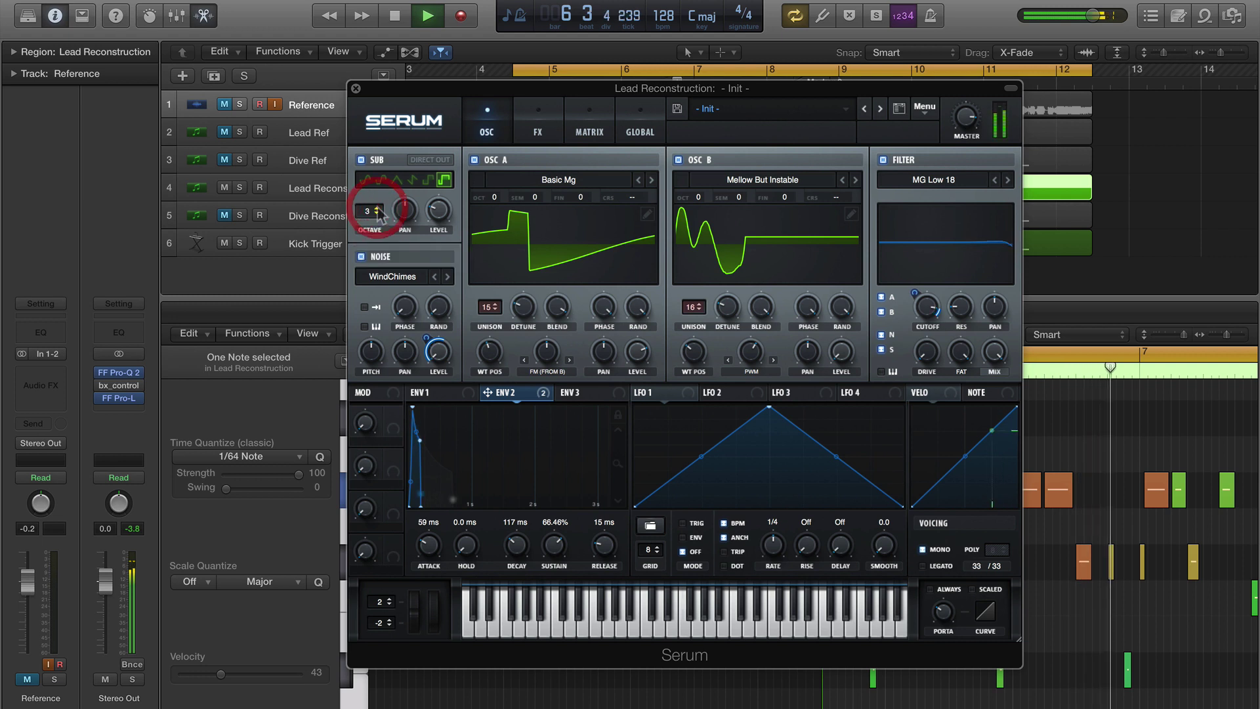
pyautogui.click(377, 207)
pyautogui.click(441, 195)
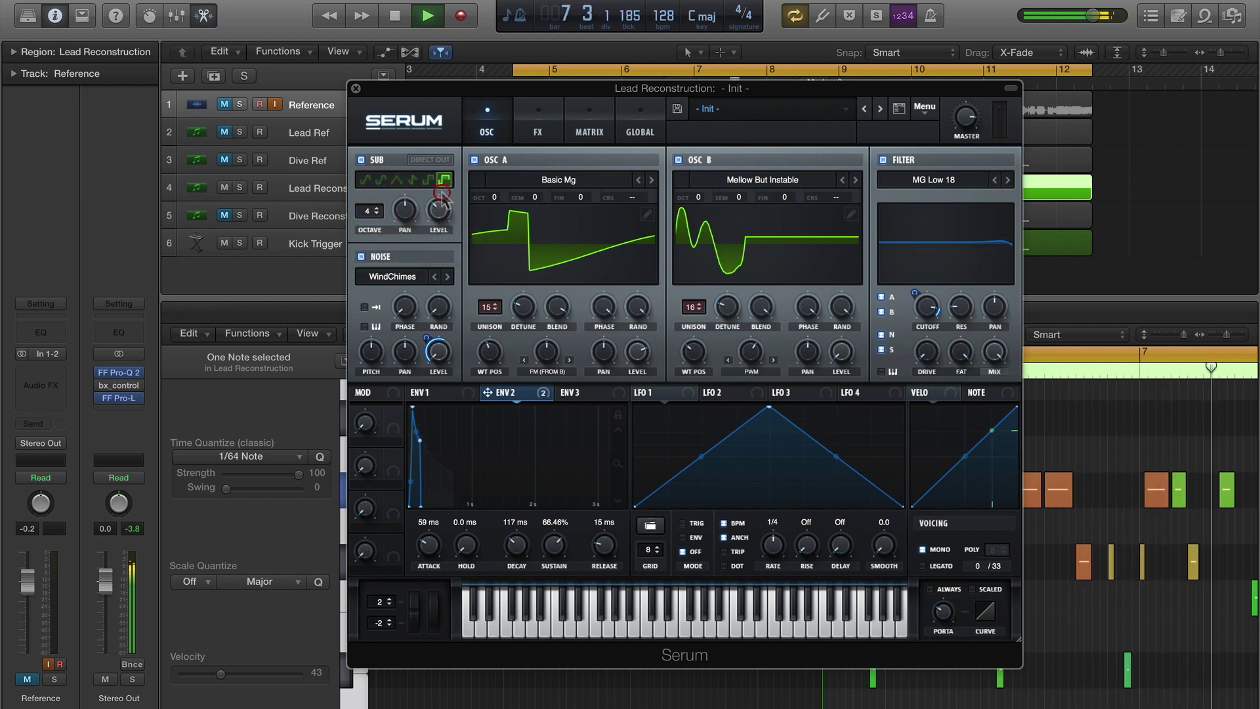
pyautogui.click(377, 214)
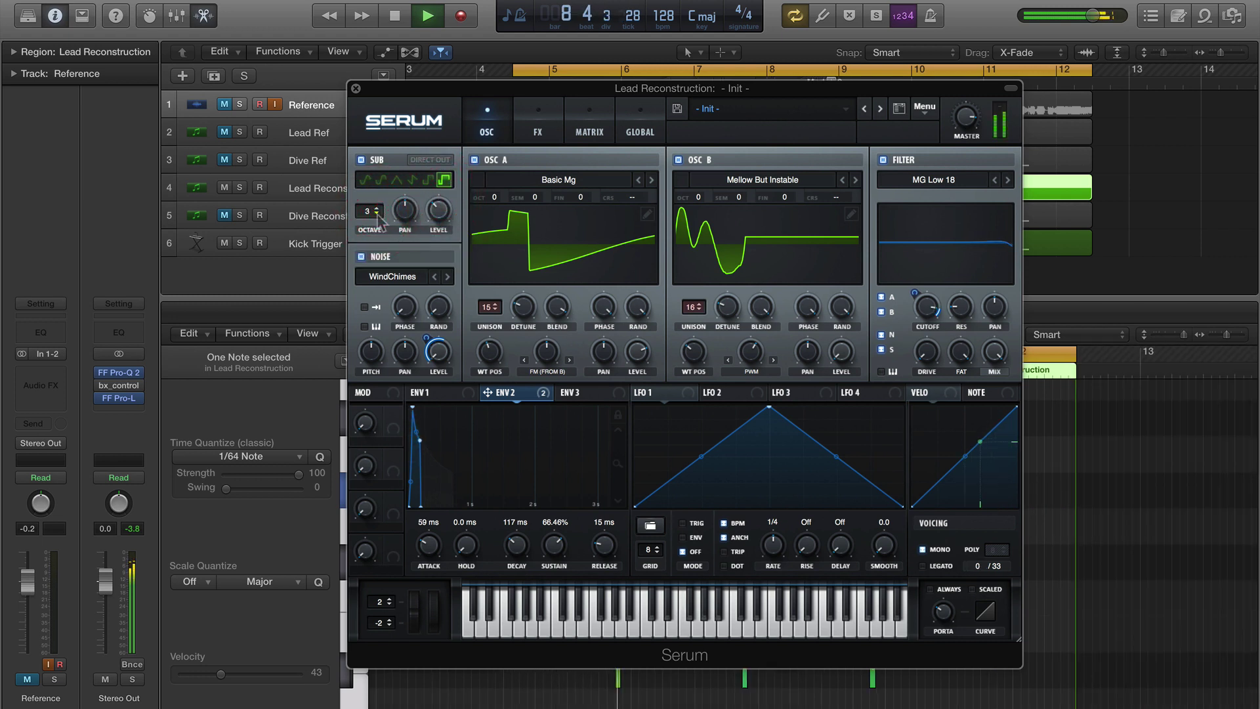
pyautogui.click(378, 214)
pyautogui.click(440, 229)
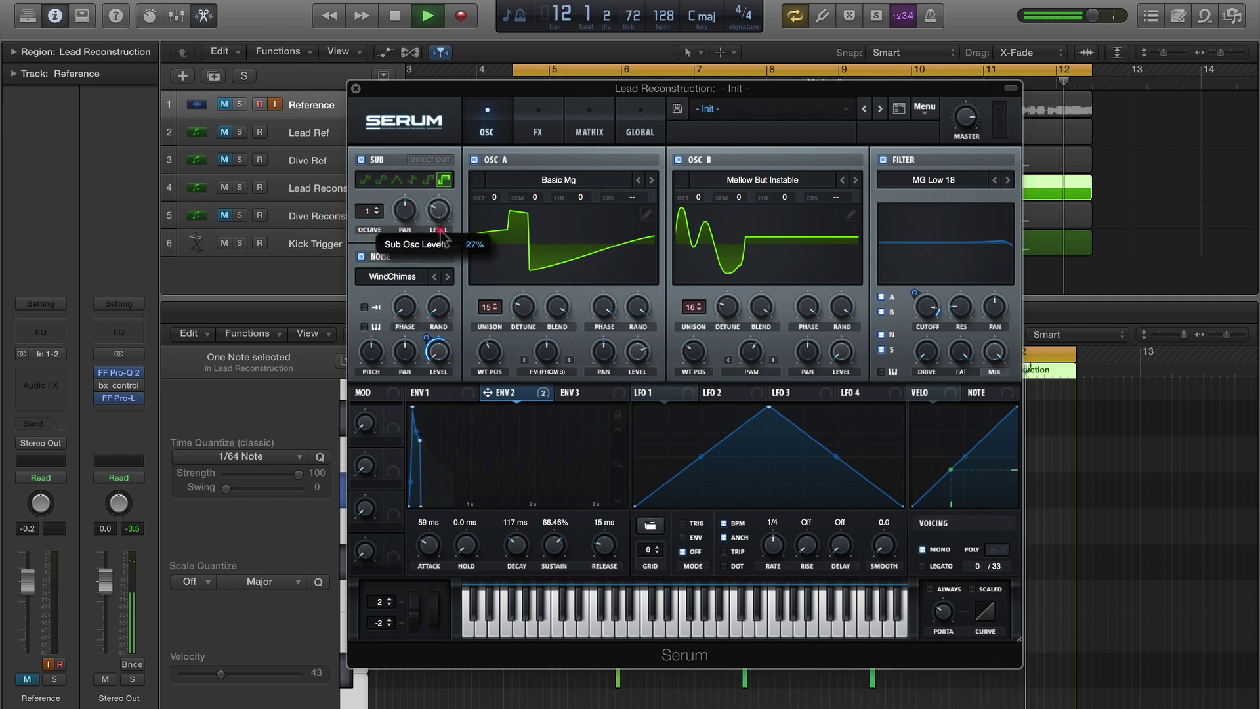
# Audition the MG Low 6 filter type against MG Low 18.
pyautogui.click(996, 183)
pyautogui.click(1007, 180)
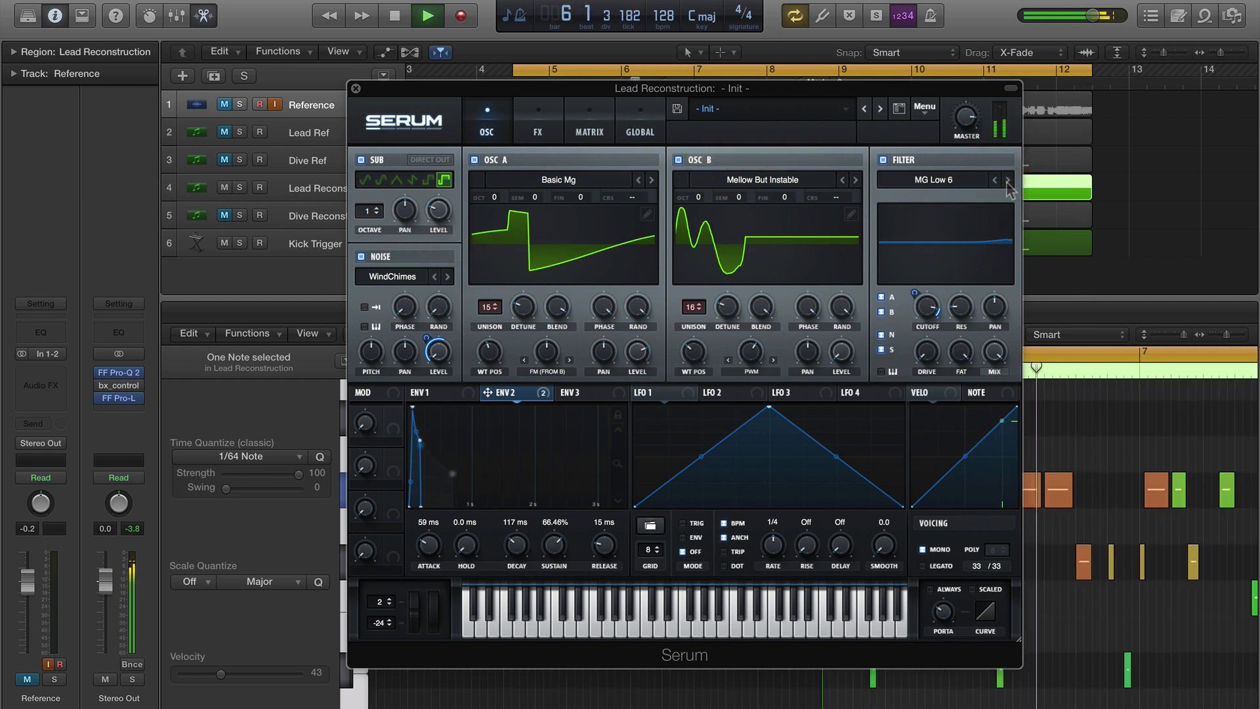
# Listen to Oscillator A alone without the filter, bringing back Oscillator B, the filter, the sub and the noise one at a time.
pyautogui.click(678, 160)
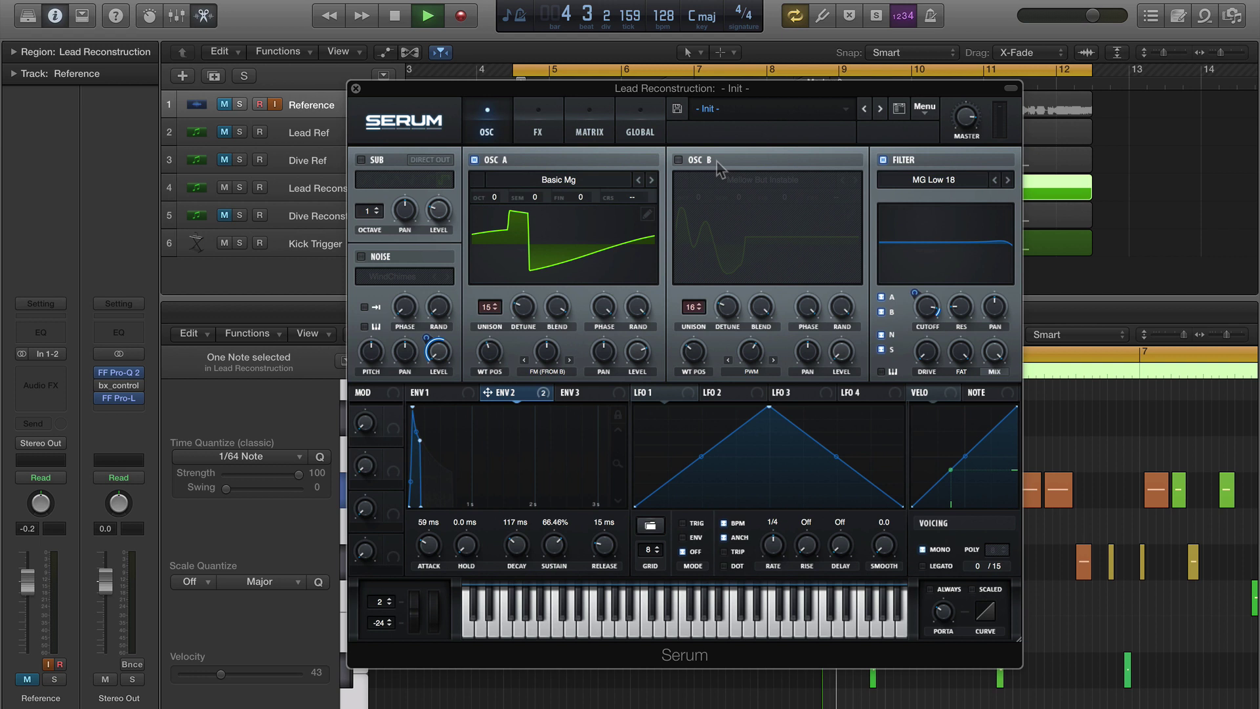
pyautogui.click(883, 160)
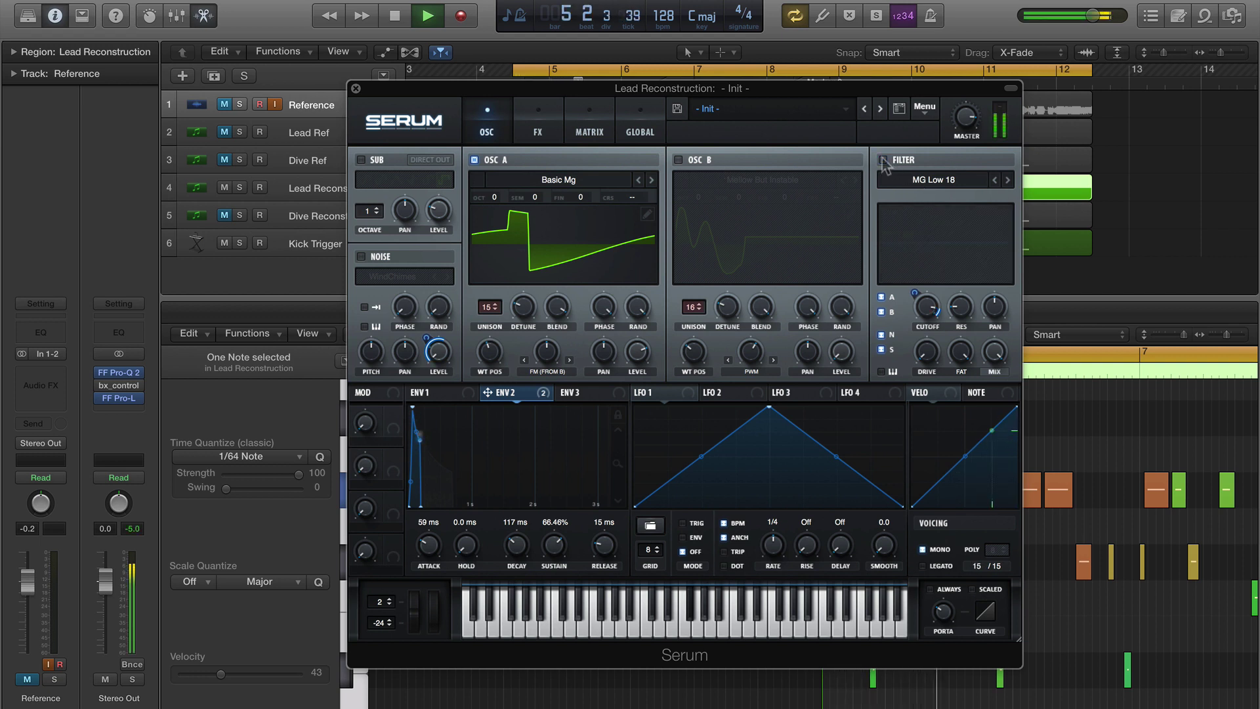
pyautogui.click(683, 162)
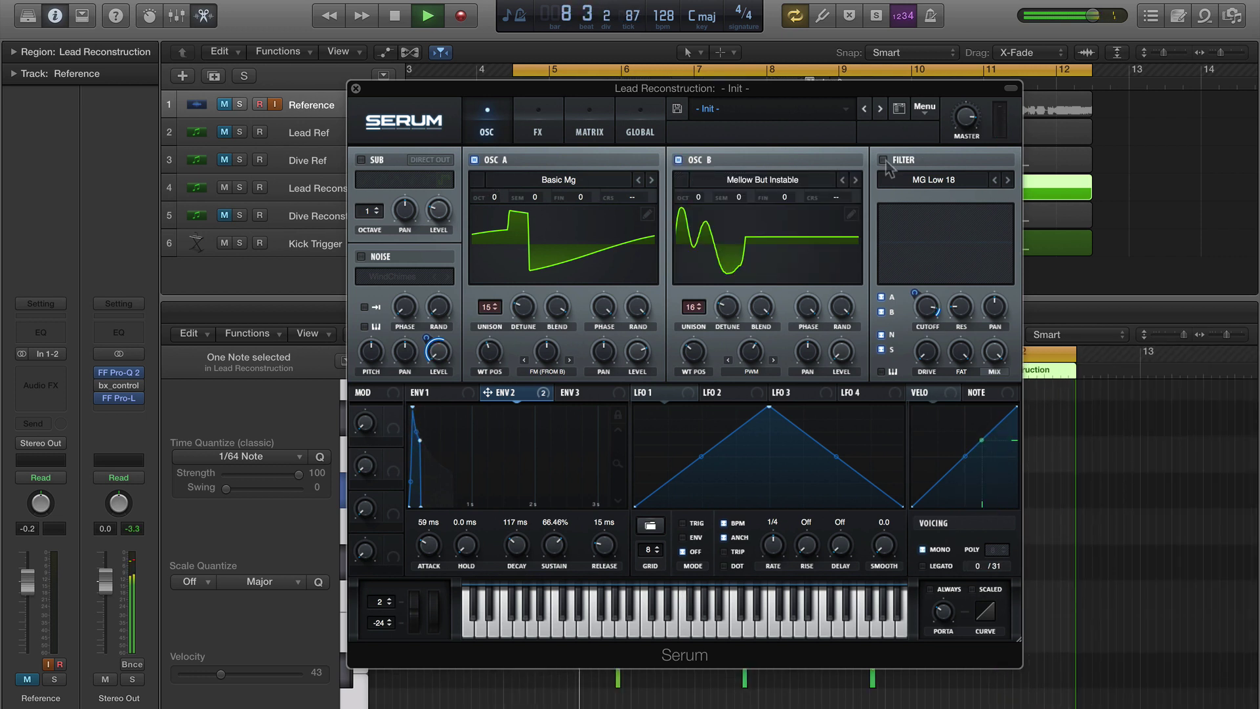
pyautogui.click(884, 160)
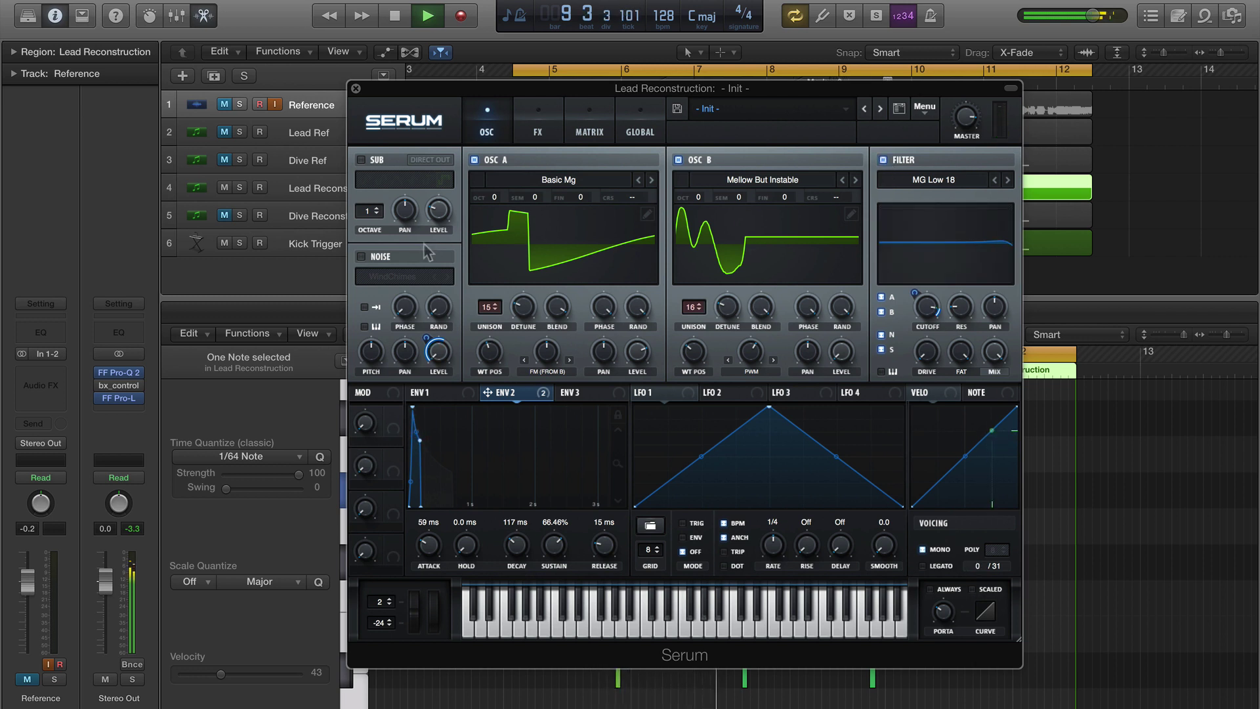
pyautogui.click(362, 161)
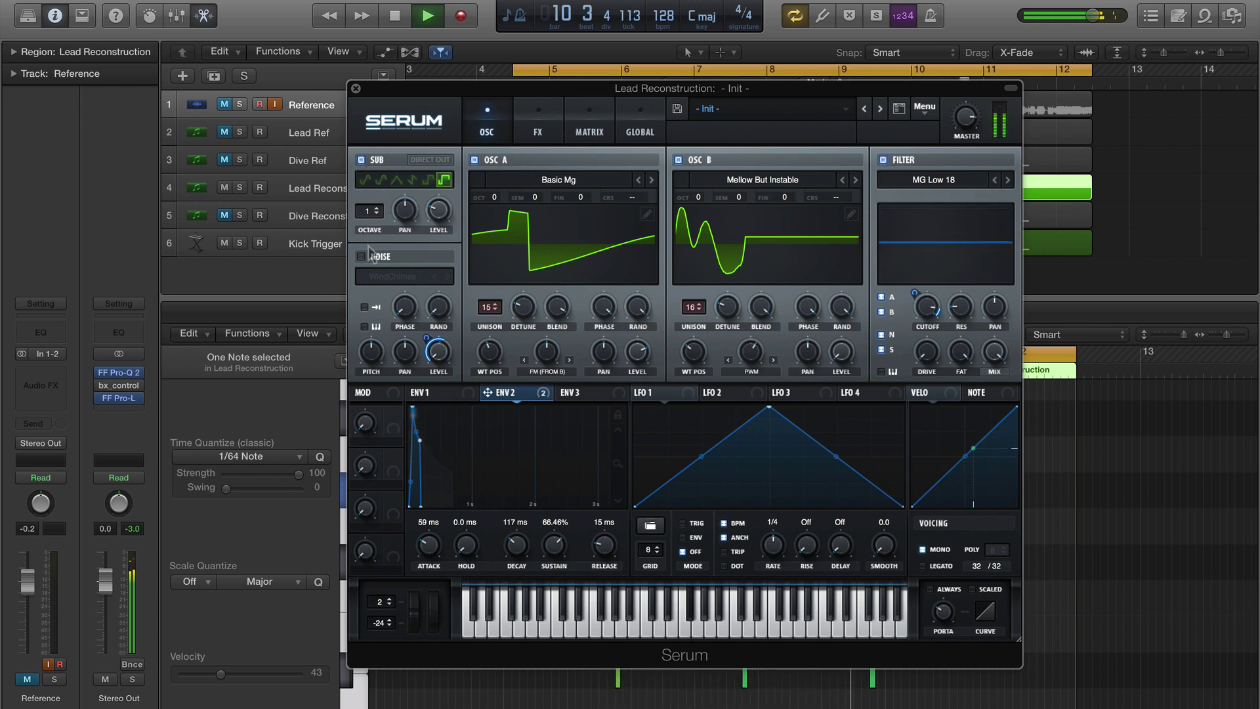
pyautogui.click(361, 257)
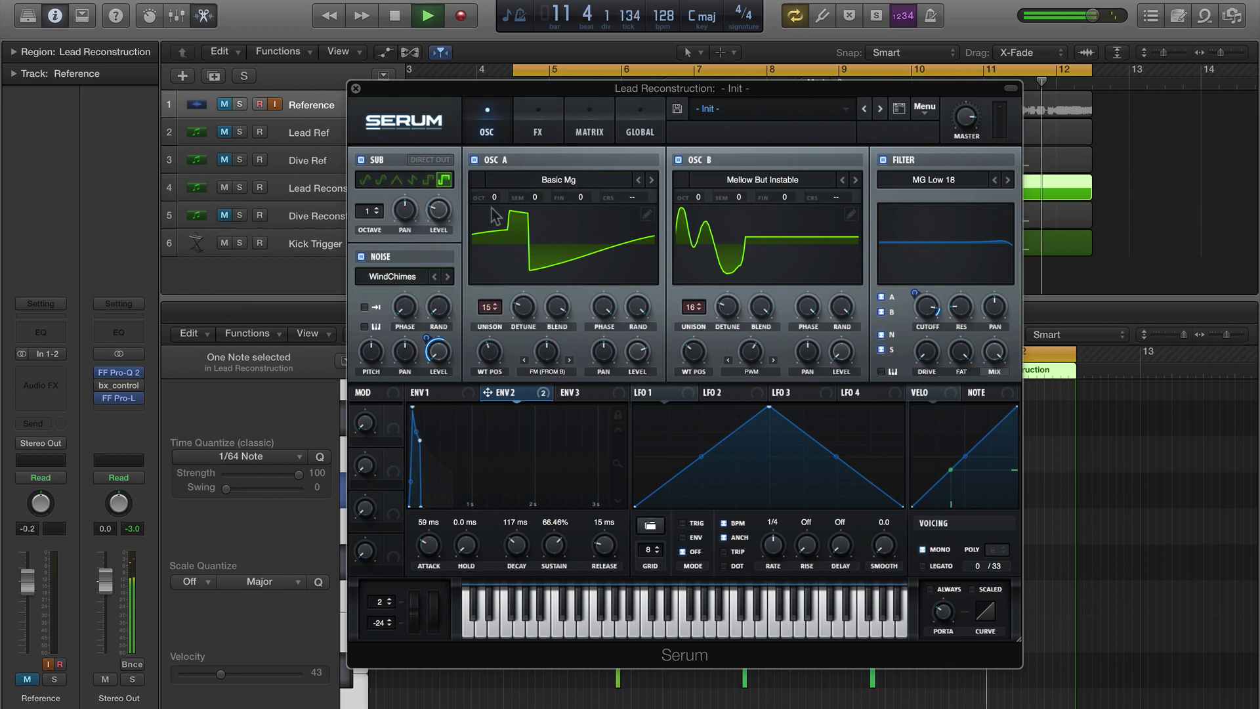
# Re-enable the compressor, Hyper/Dimension, EQ, filter and reverb effects one at a time while the lead plays.
pyautogui.click(540, 131)
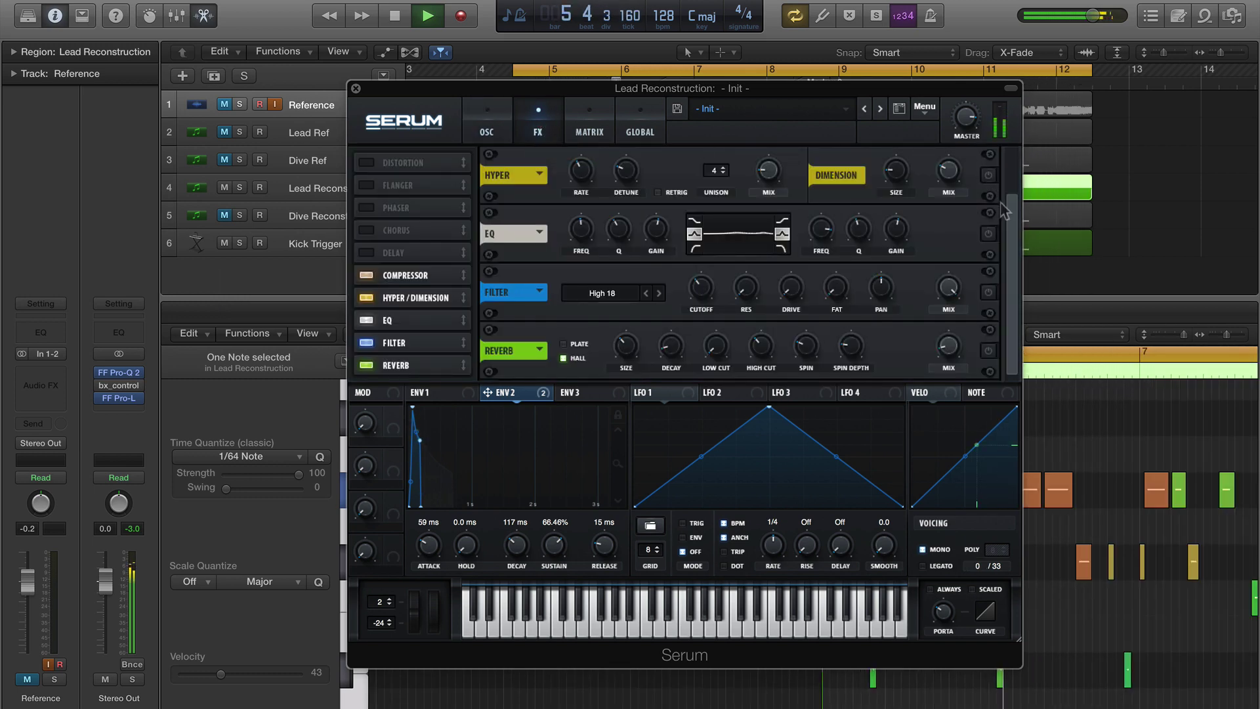
pyautogui.scroll(3, 1004, 210)
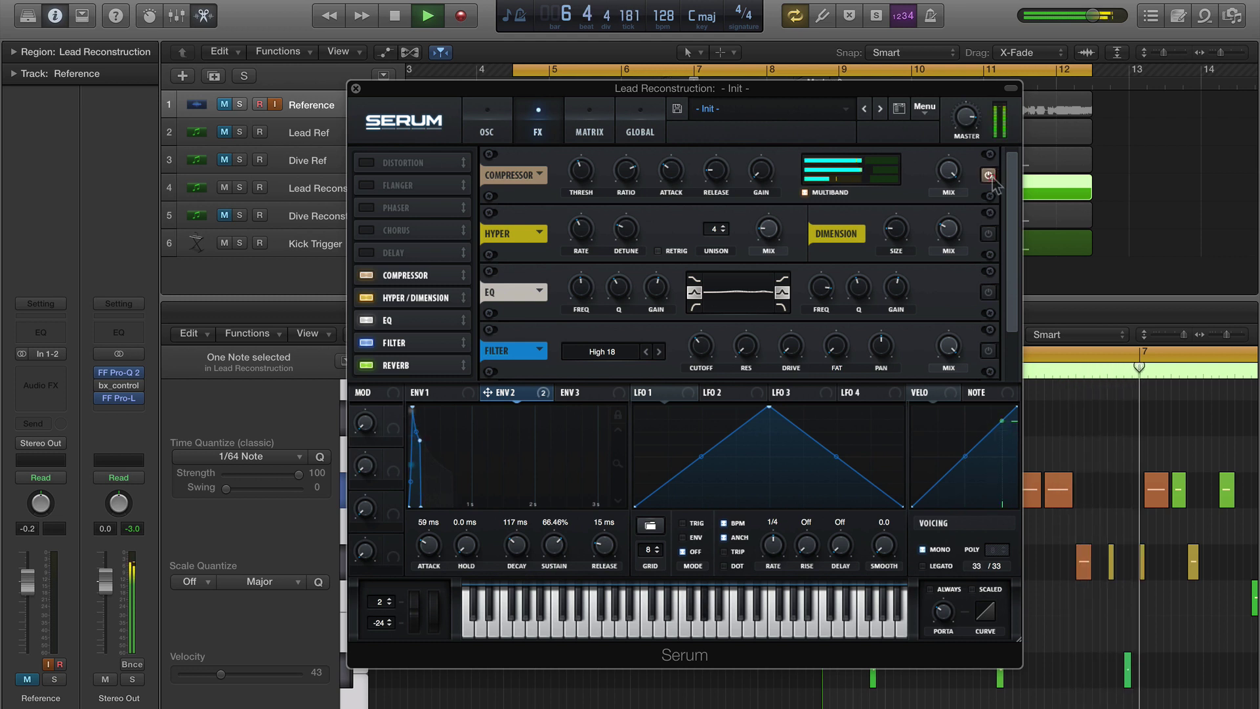
pyautogui.click(988, 233)
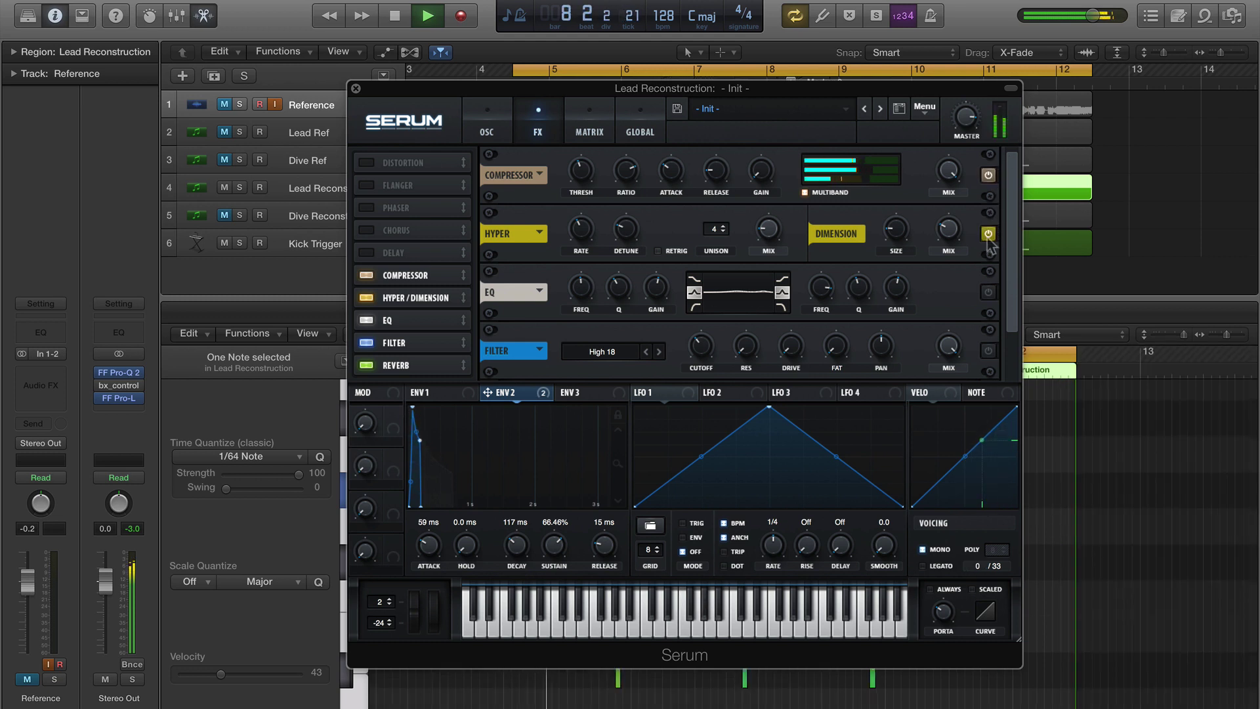
pyautogui.click(993, 296)
pyautogui.scroll(-3, 993, 298)
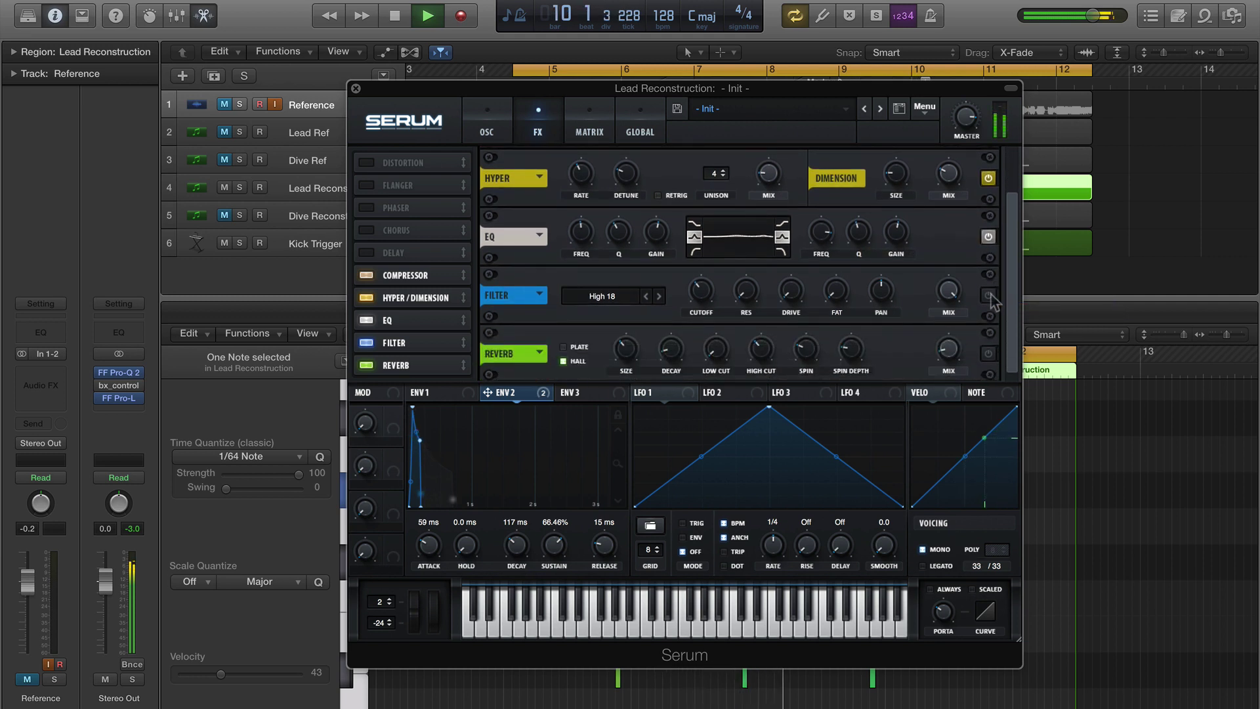
pyautogui.click(989, 296)
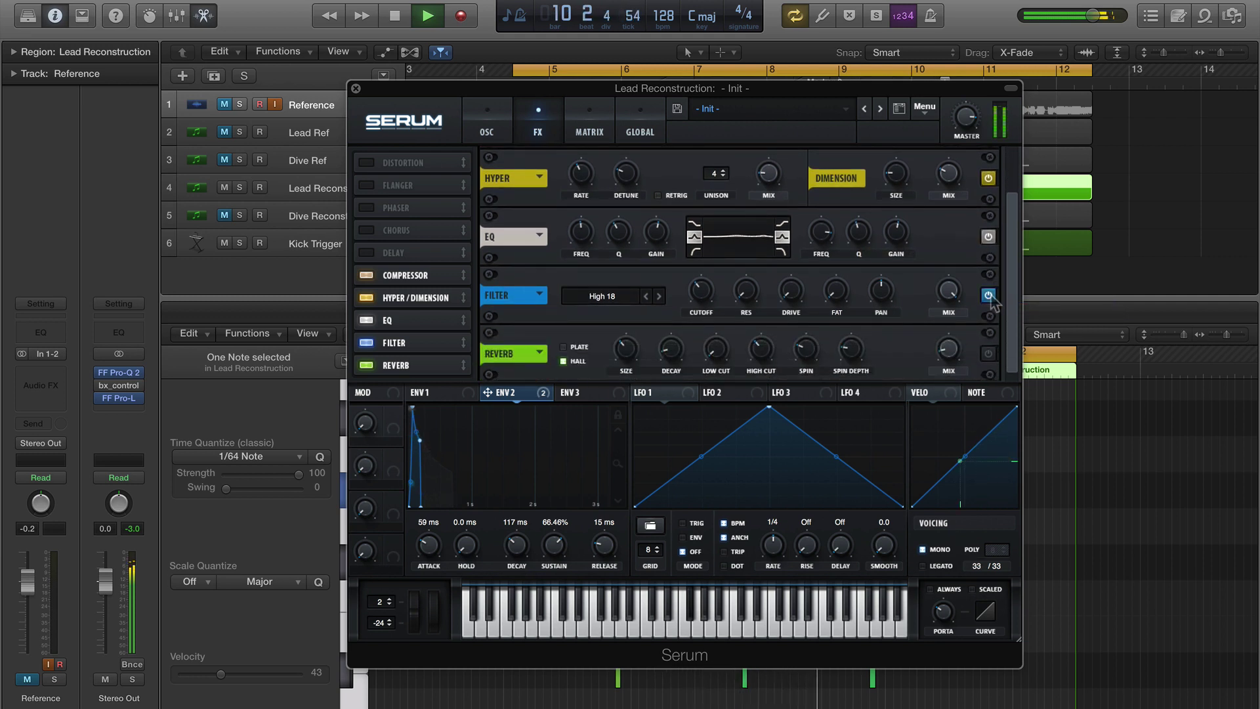
pyautogui.click(989, 355)
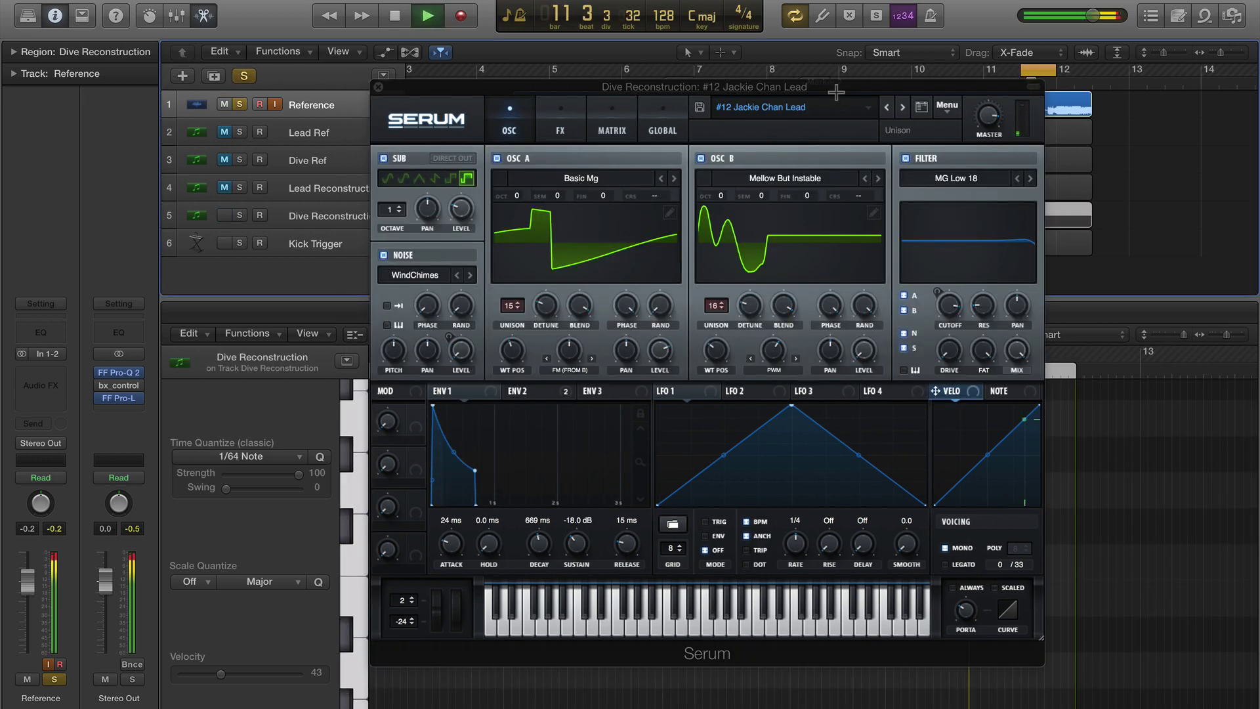
# Compare the Dive Reconstruction track with the soloed Reference, replay the looped dive around bar 11 and stop playback.
pyautogui.press('s')
pyautogui.press('m')
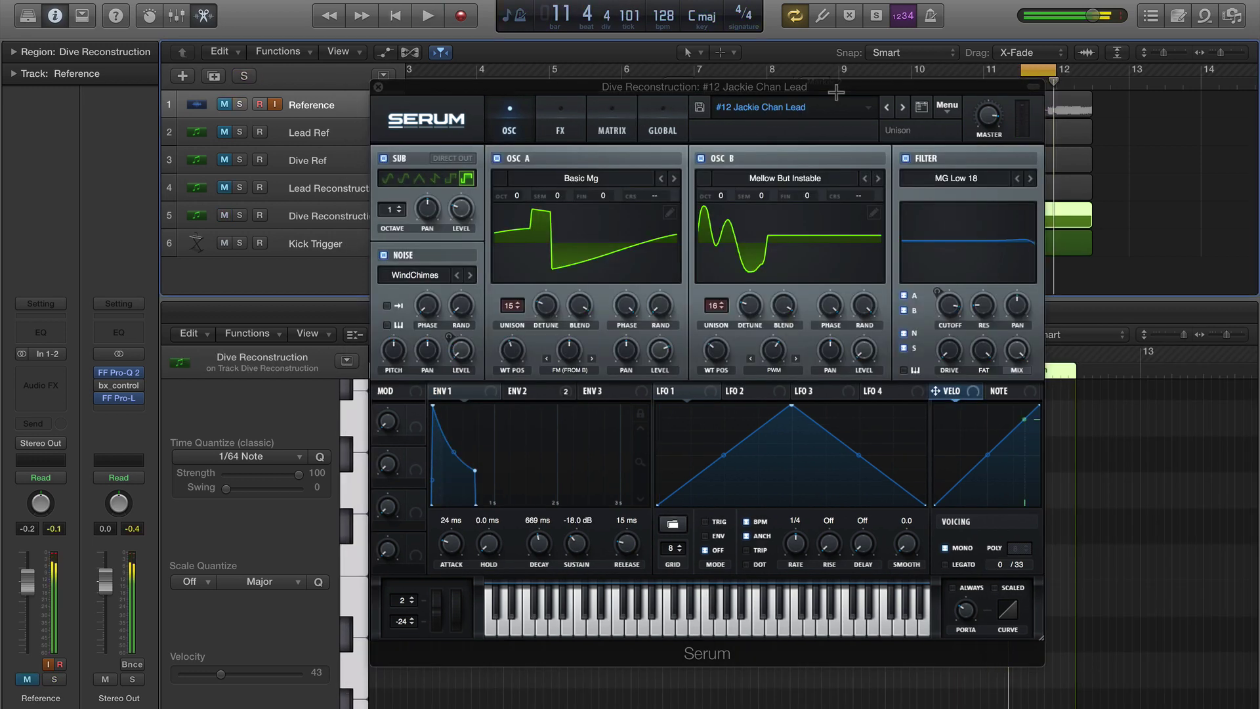
pyautogui.press('space')
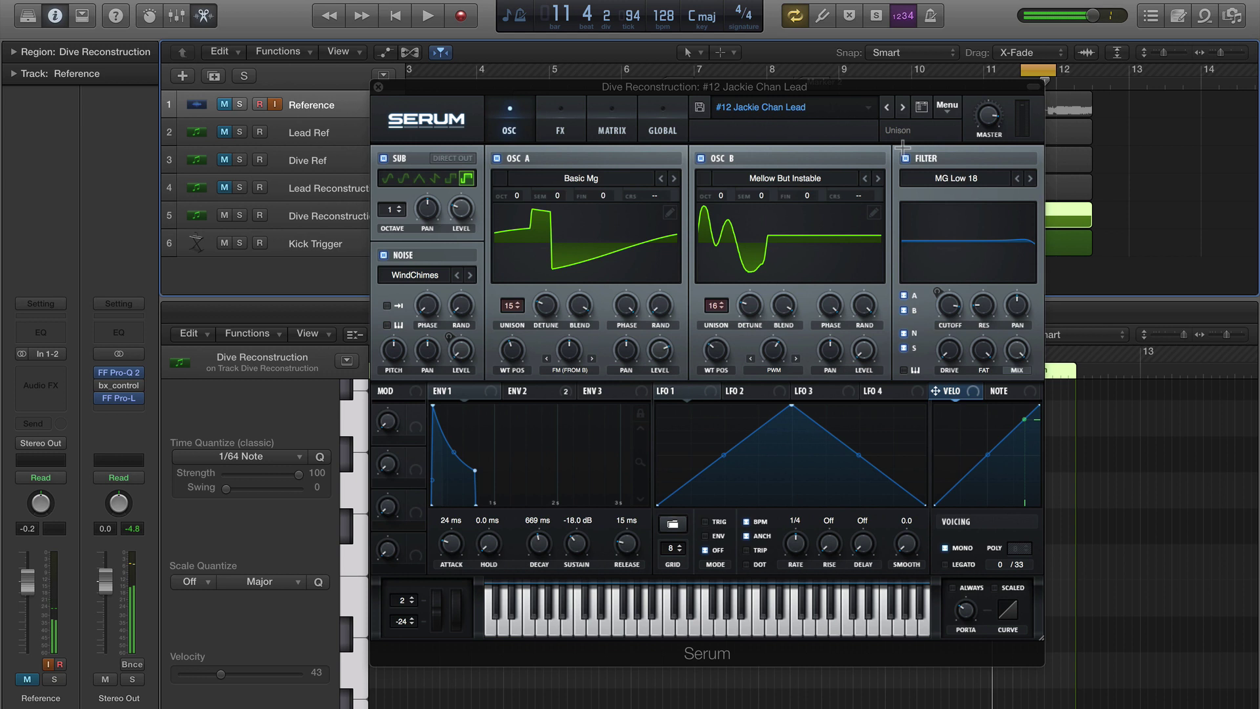
pyautogui.press('space')
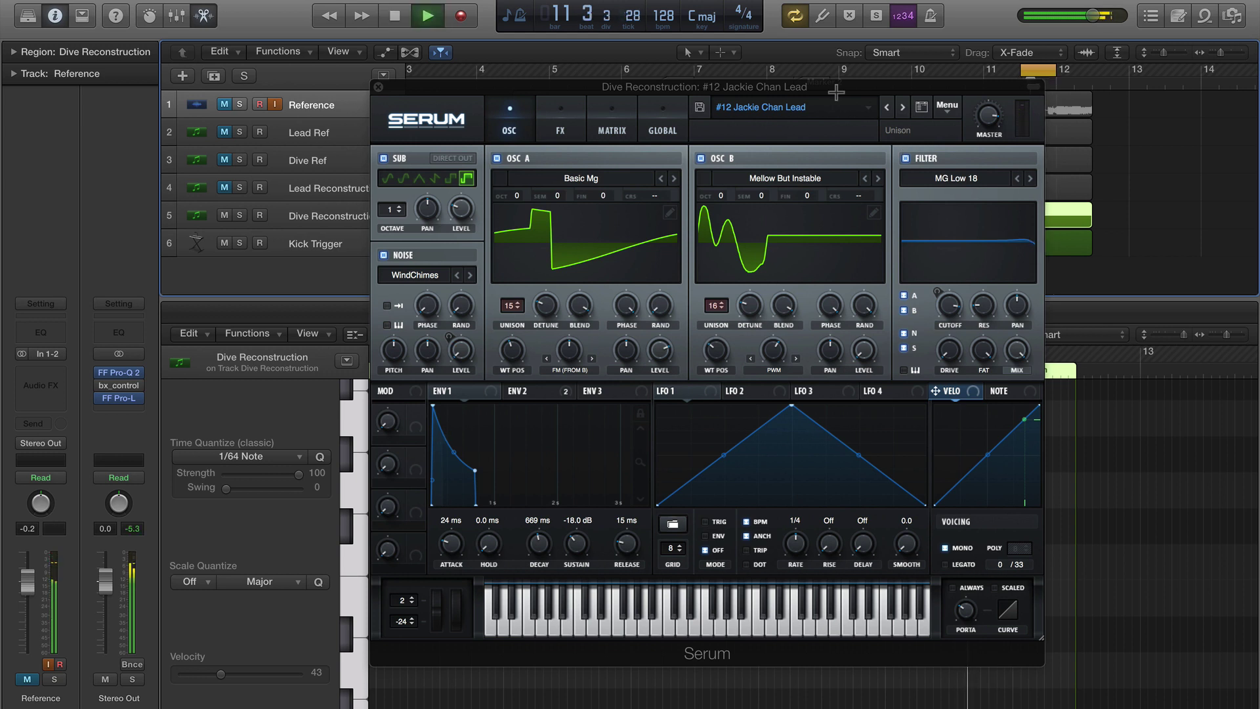
pyautogui.press('space')
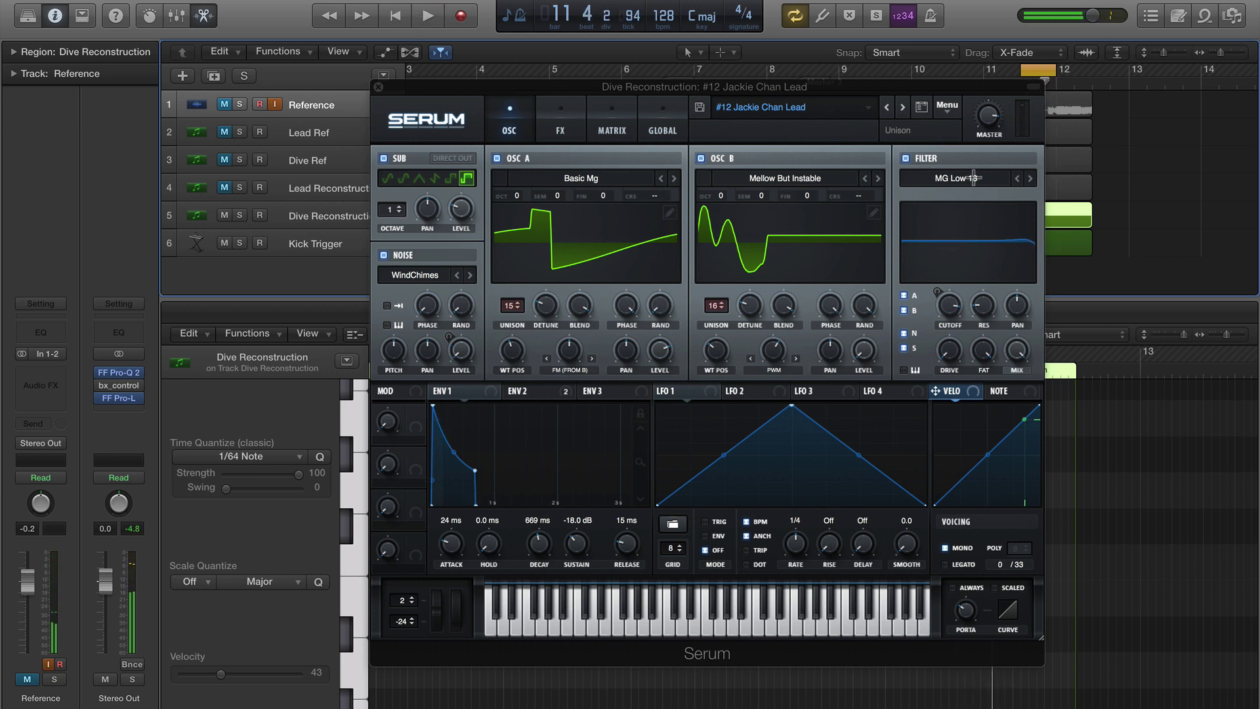
# Set the dive patch's filter type to MG Low 24 and remove all modulators from its cutoff.
pyautogui.click(1029, 179)
pyautogui.rightClick(948, 304)
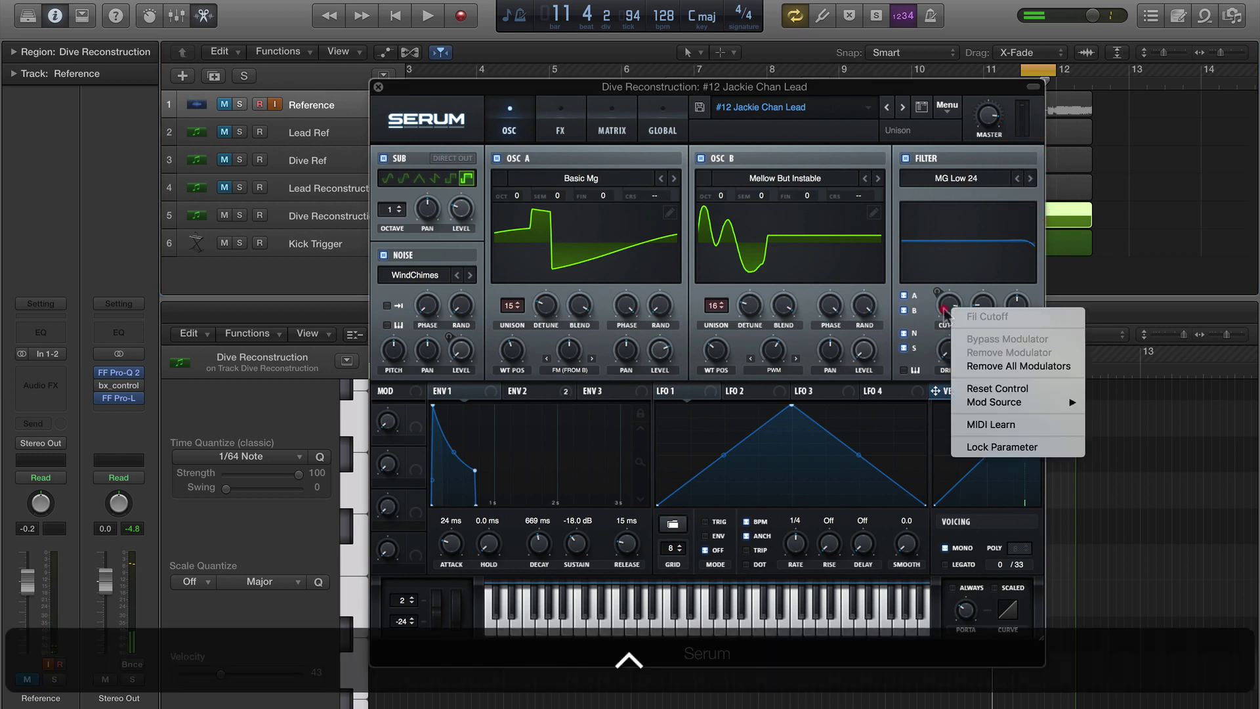
pyautogui.click(982, 371)
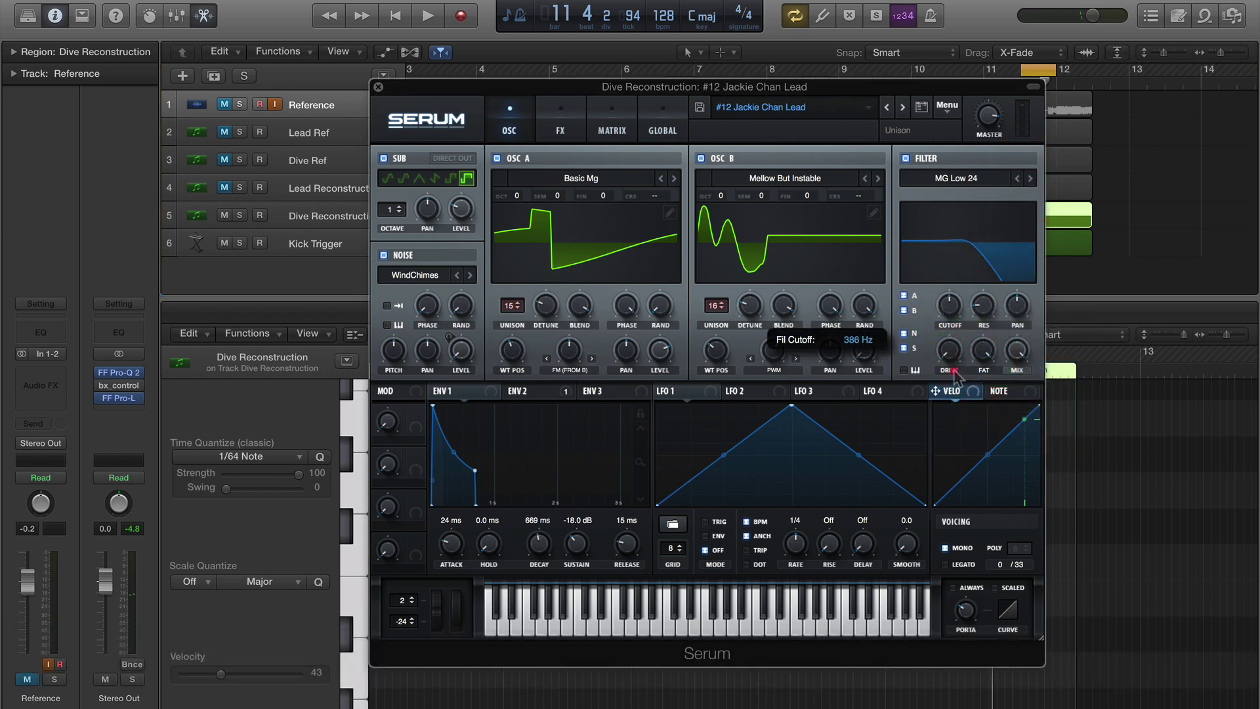
# Lower the dive patch's filter cutoff to about 162 Hz, auditioning it with the looped dive.
pyautogui.moveTo(961, 323); pyautogui.dragTo(955, 317)
pyautogui.press('space')
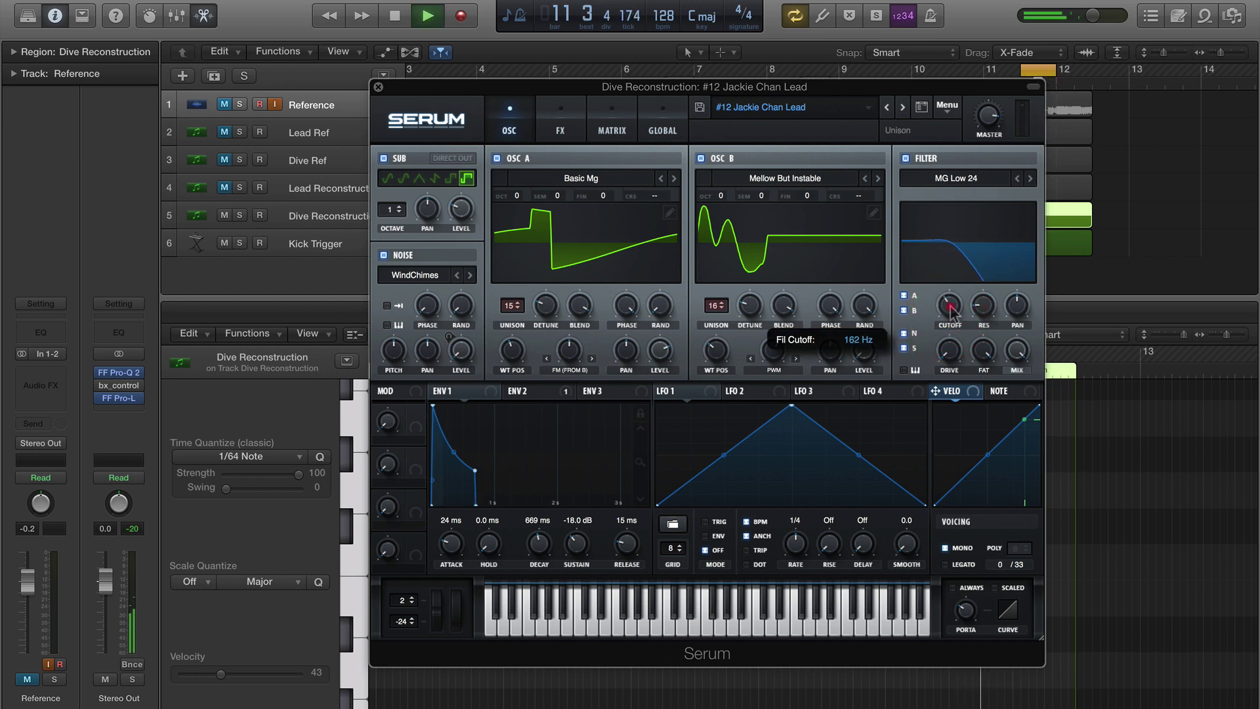
pyautogui.press('space')
# Shape LFO 2 as a descending ramp in ENV mode at 1/8 rate and assign it to the filter cutoff with an amount of 38.
pyautogui.click(746, 394)
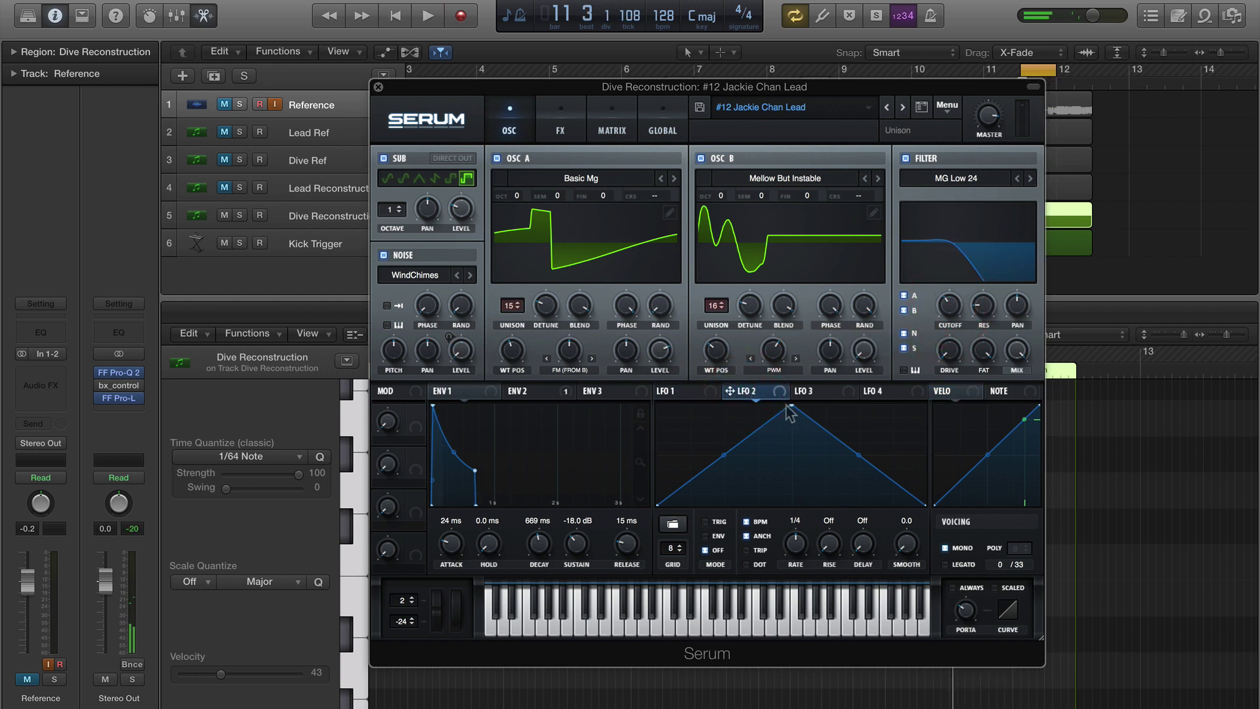
pyautogui.moveTo(791, 408); pyautogui.dragTo(571, 394)
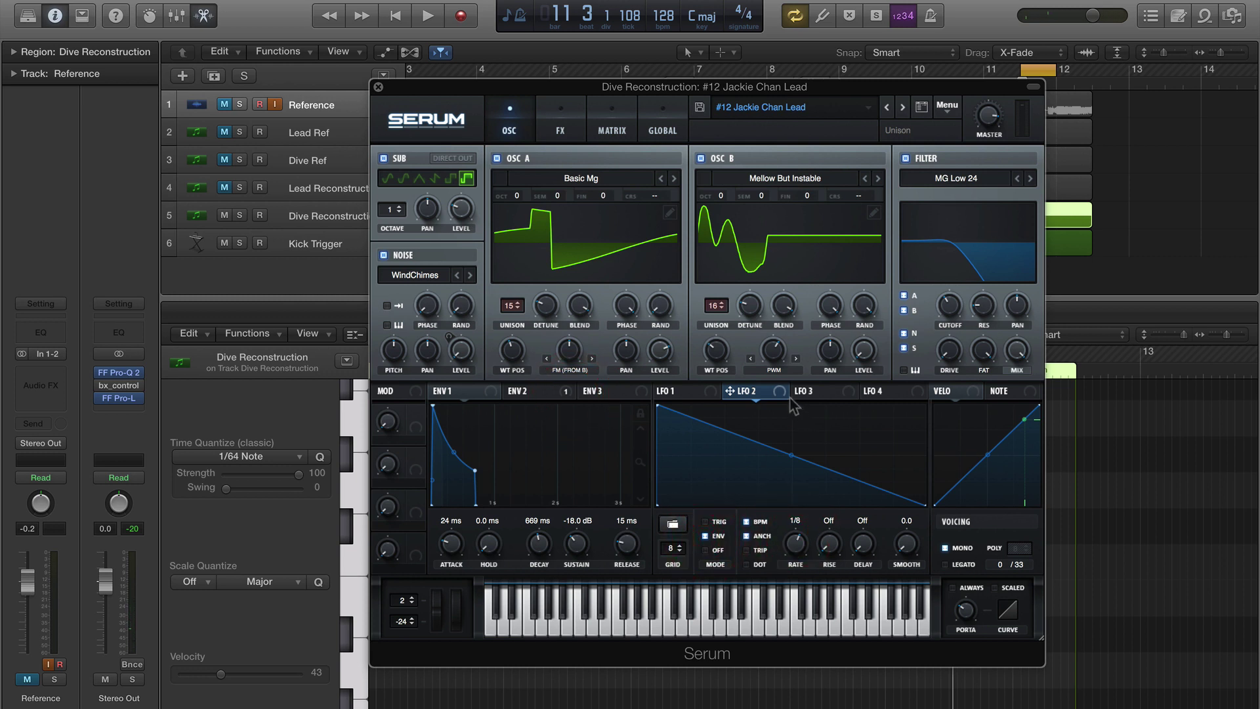
pyautogui.moveTo(730, 391); pyautogui.dragTo(951, 305)
pyautogui.press('space')
pyautogui.moveTo(937, 292)
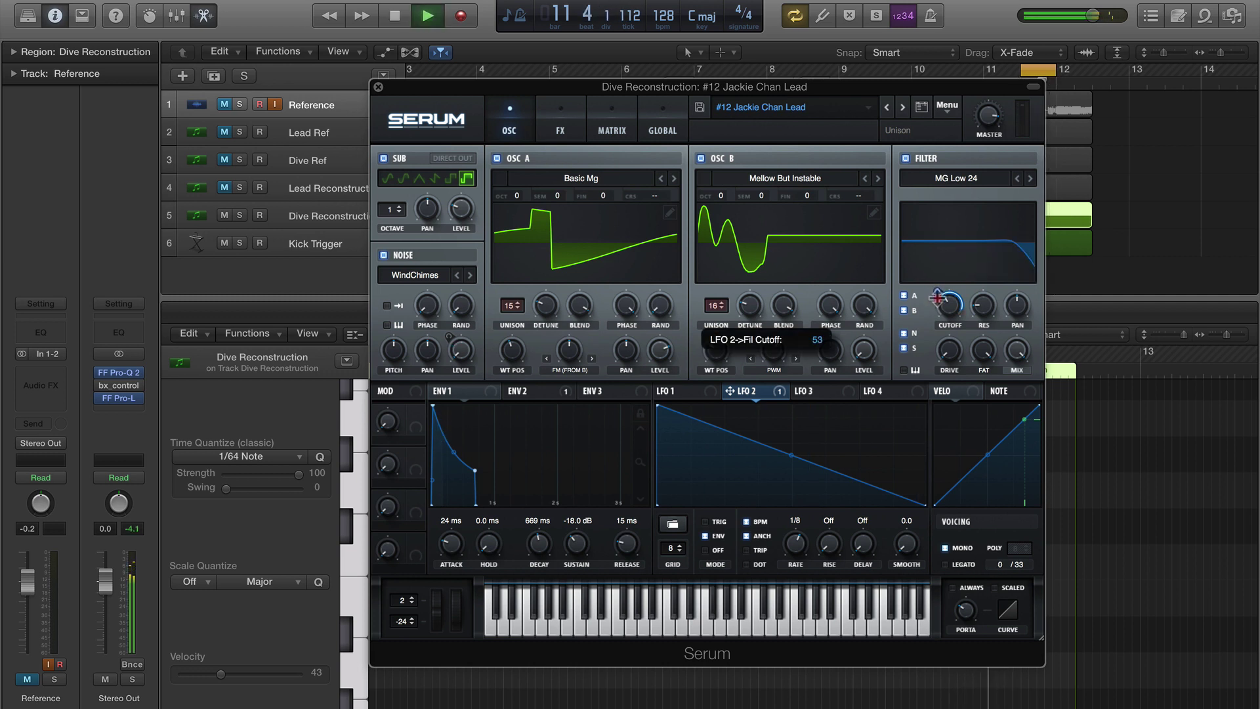
pyautogui.moveTo(939, 300); pyautogui.dragTo(940, 310)
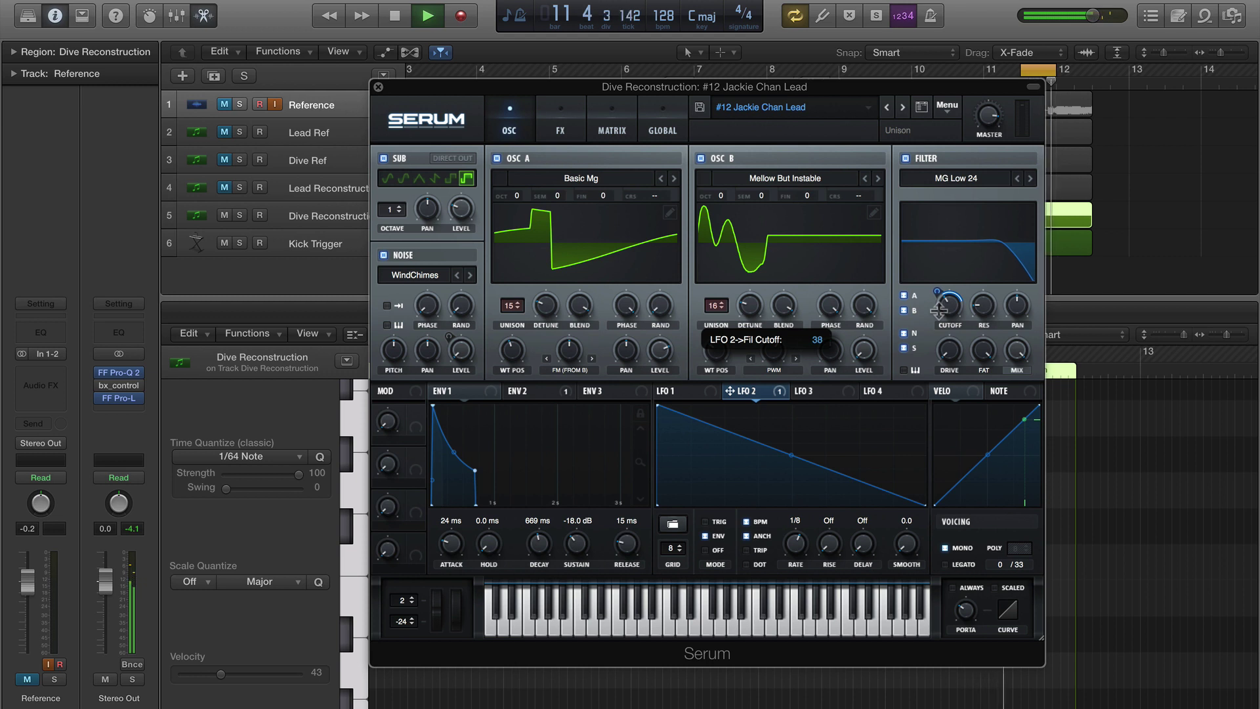
pyautogui.click(940, 310)
pyautogui.press('space')
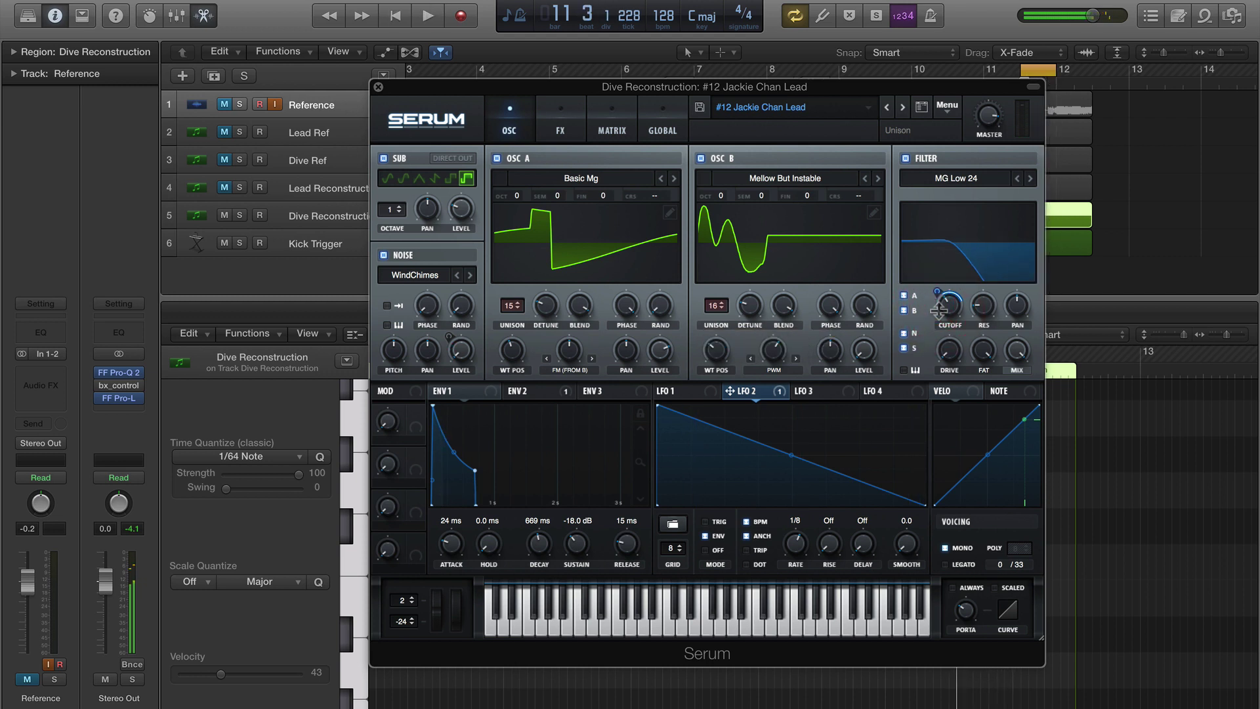
# Raise the filter's resonance and set its fat amount to about 92% while the dive loop plays.
pyautogui.press('space')
pyautogui.moveTo(938, 289)
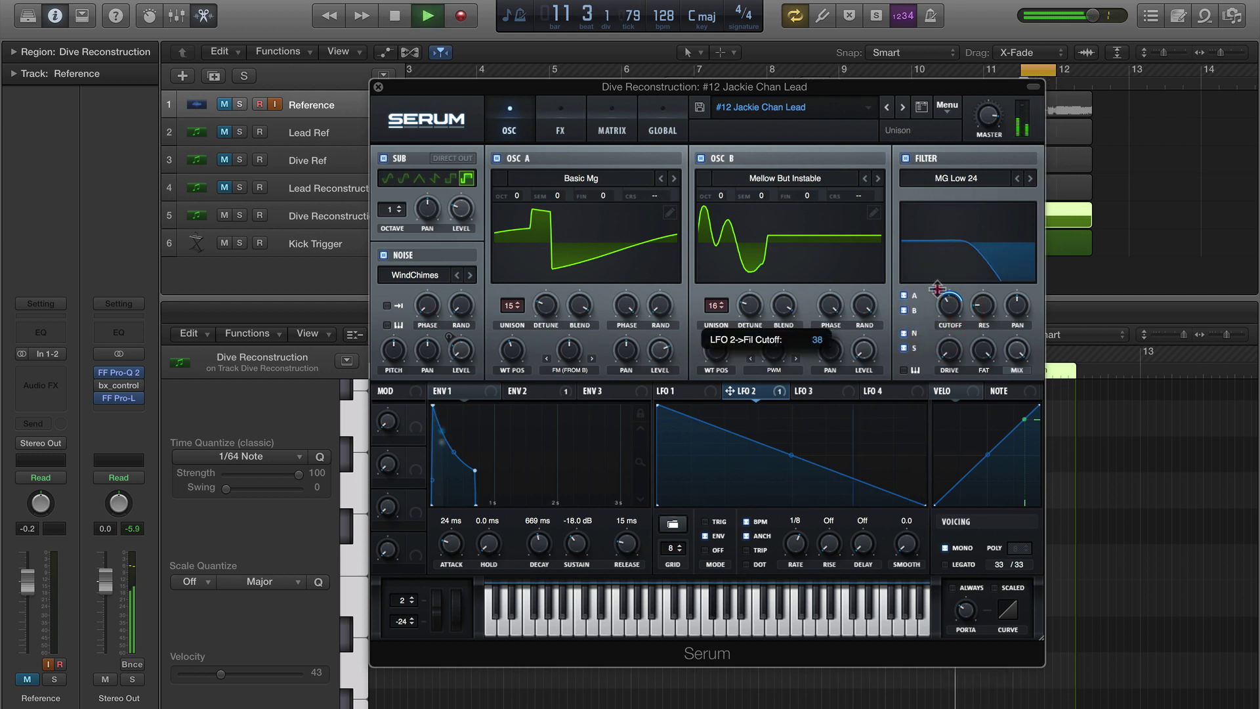
pyautogui.moveTo(978, 310)
pyautogui.moveTo(979, 310); pyautogui.dragTo(979, 284)
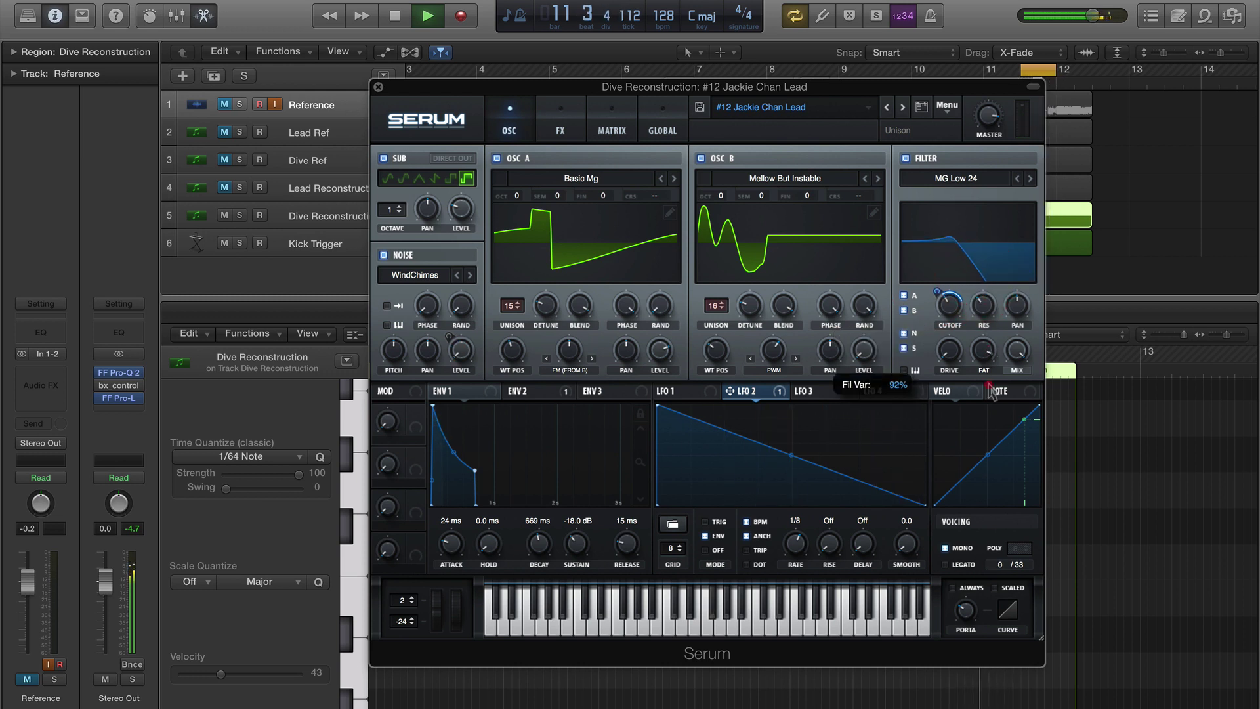
pyautogui.click(979, 539)
pyautogui.press('space')
# Shape LFO 1 as a descending ramp starting at about half height, in ENV mode at a 1/8 rate.
pyautogui.click(711, 392)
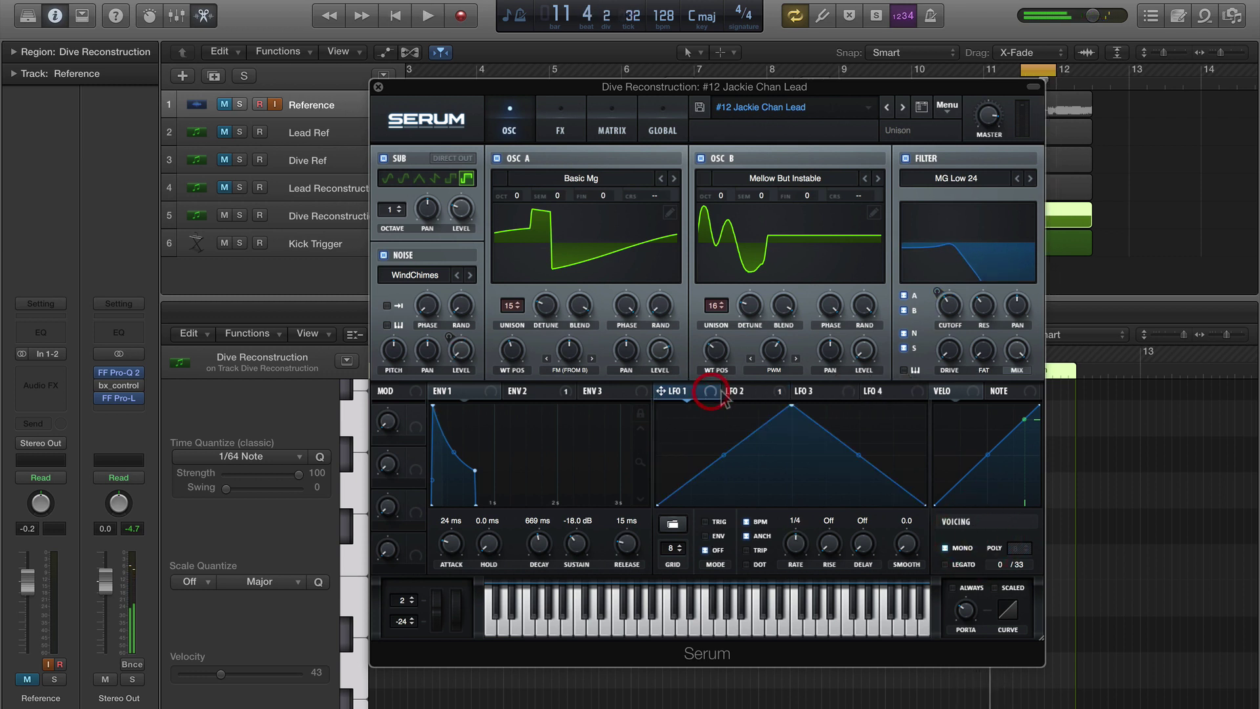
pyautogui.moveTo(791, 408); pyautogui.dragTo(658, 406)
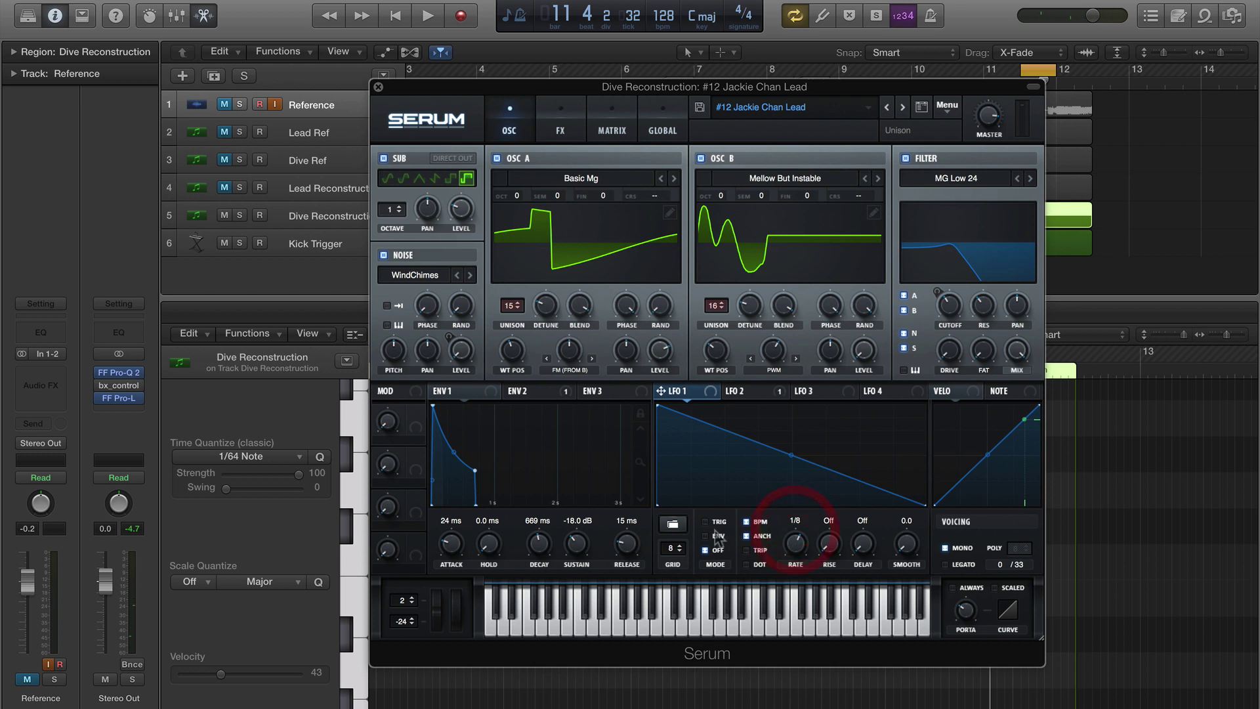
pyautogui.moveTo(660, 407); pyautogui.dragTo(650, 456)
# Route LFO 1 to master tuning in the modulation matrix with a small positive amount, auditioning the pitch drop with the loop.
pyautogui.click(621, 116)
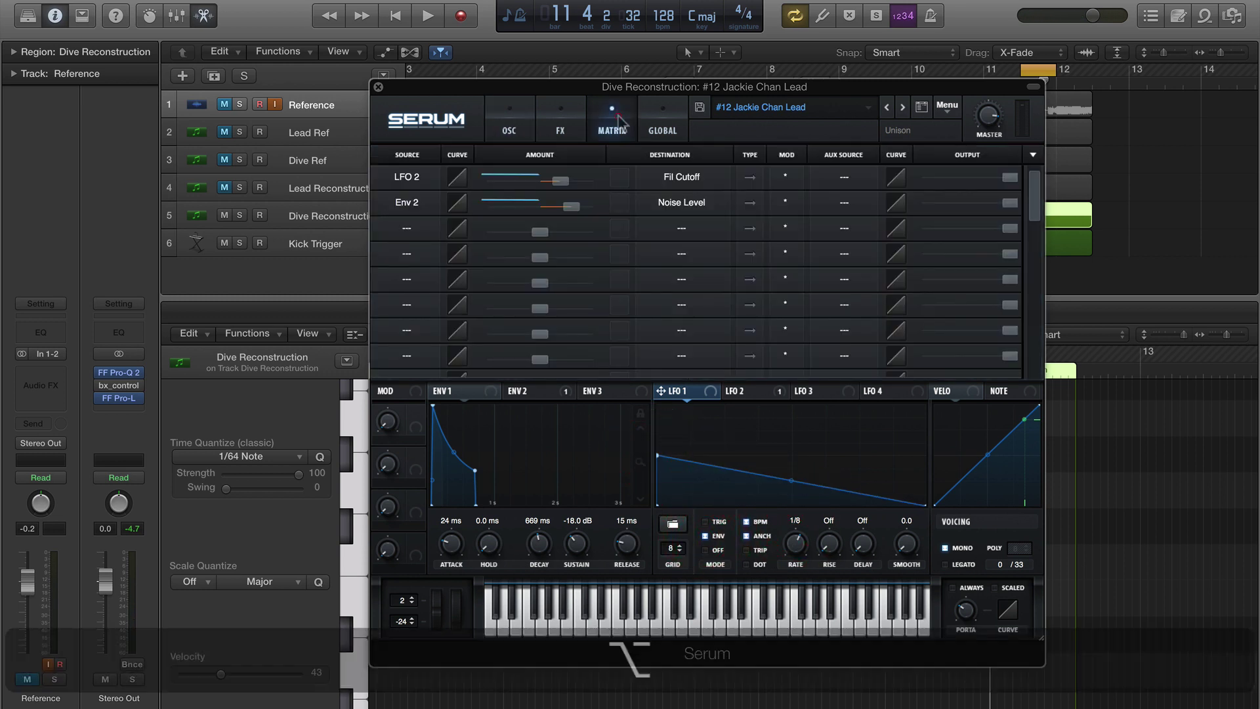
pyautogui.click(407, 228)
pyautogui.click(409, 311)
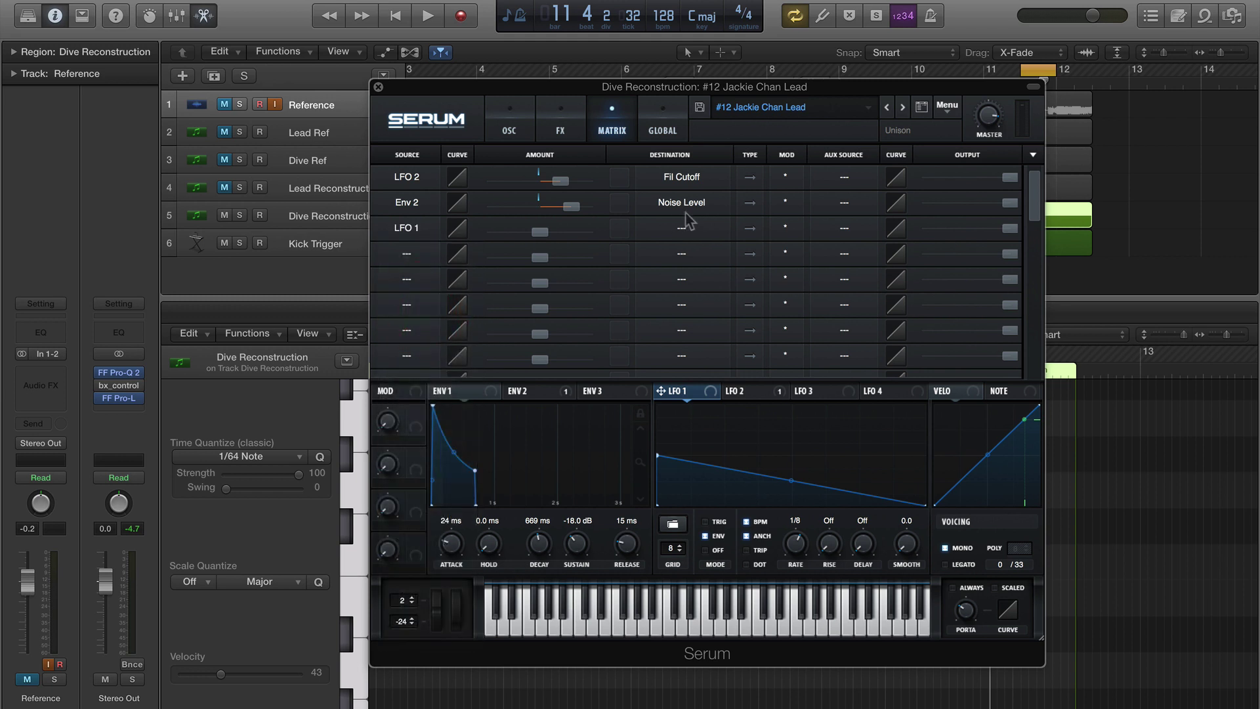
pyautogui.click(683, 228)
pyautogui.moveTo(715, 339)
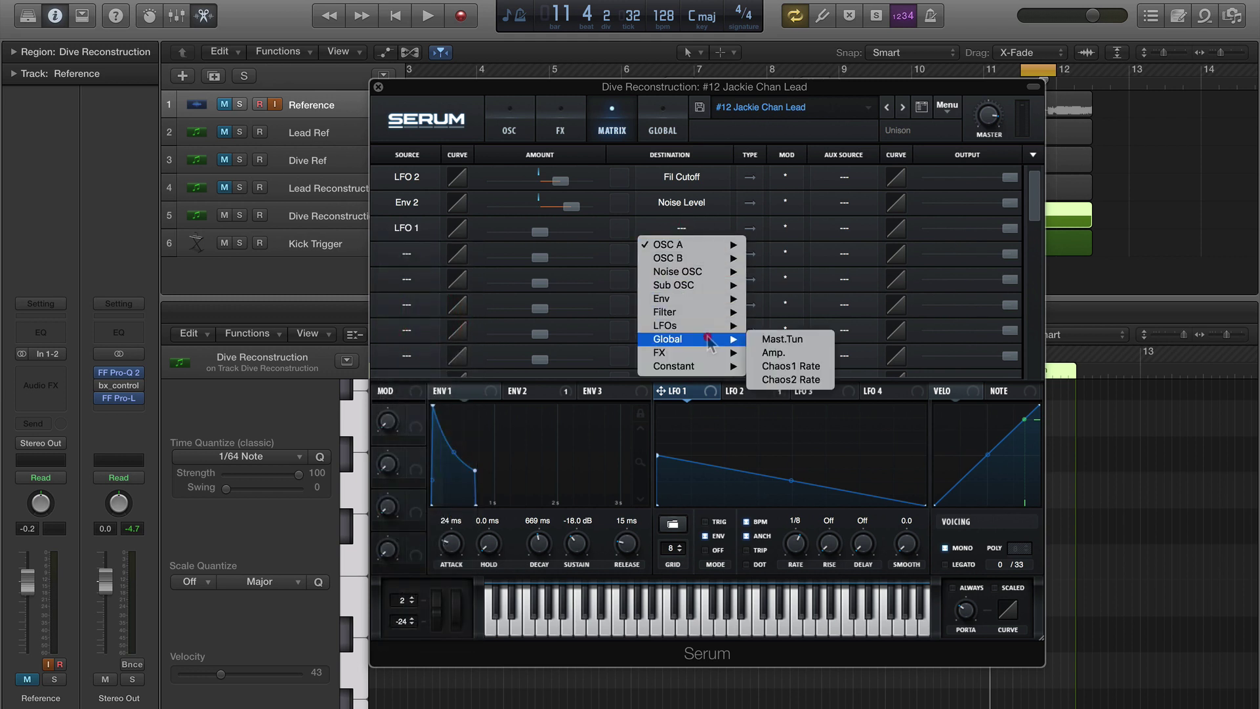
pyautogui.click(780, 336)
pyautogui.press('space')
pyautogui.moveTo(541, 231); pyautogui.dragTo(563, 238)
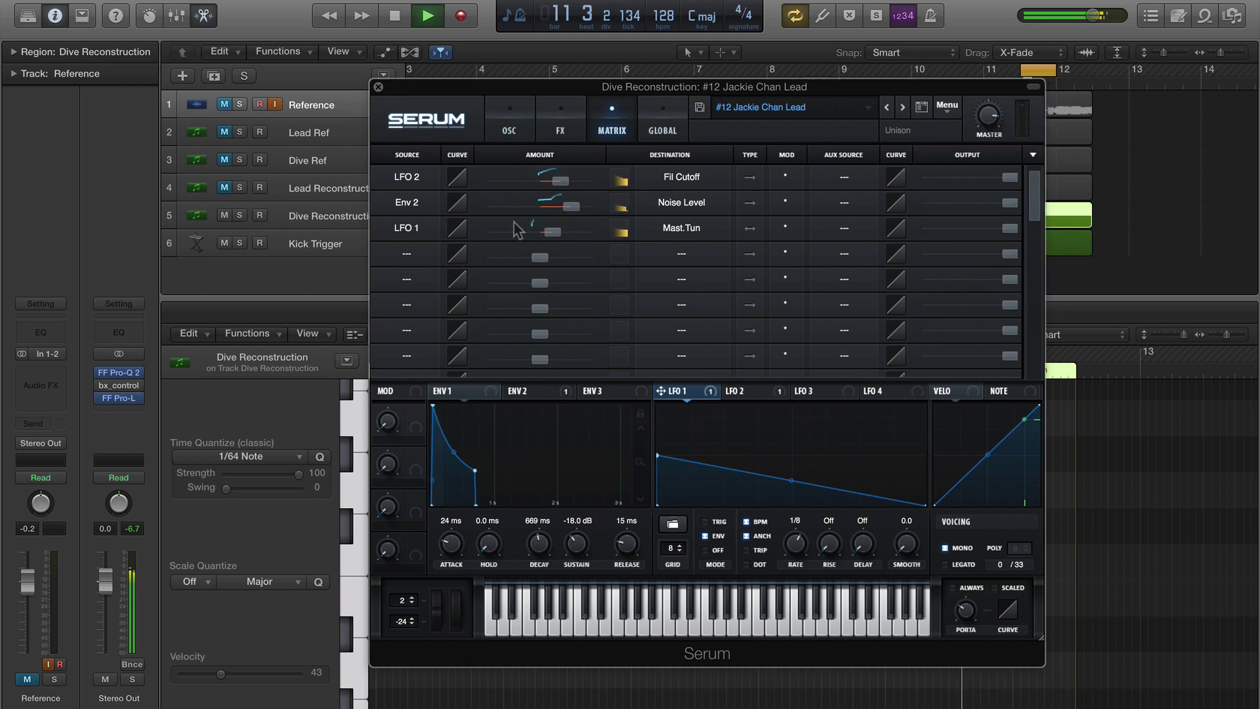
pyautogui.moveTo(458, 183); pyautogui.dragTo(448, 147)
pyautogui.click(509, 131)
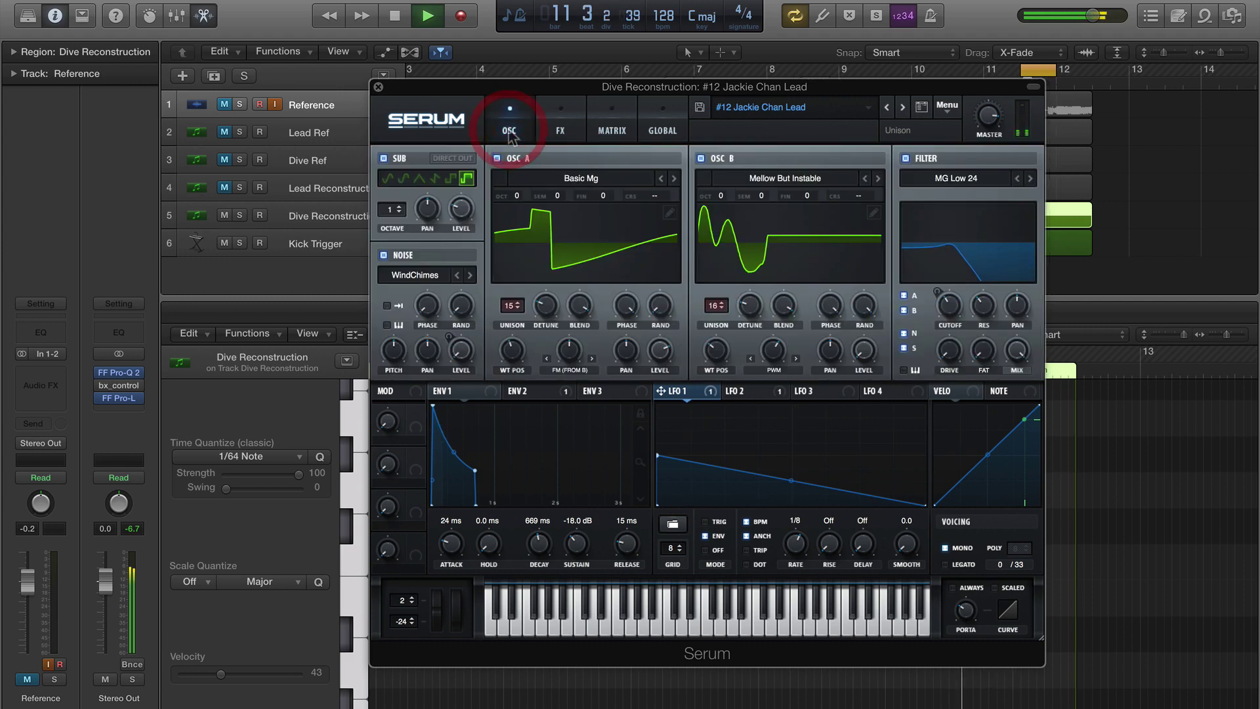
# Remove the Env 2 modulation from the noise level and load the ARP pink noise from the Analog category.
pyautogui.press('space')
pyautogui.keyDown('ctrl'); pyautogui.click(460, 350); pyautogui.keyUp('ctrl')
pyautogui.click(509, 411)
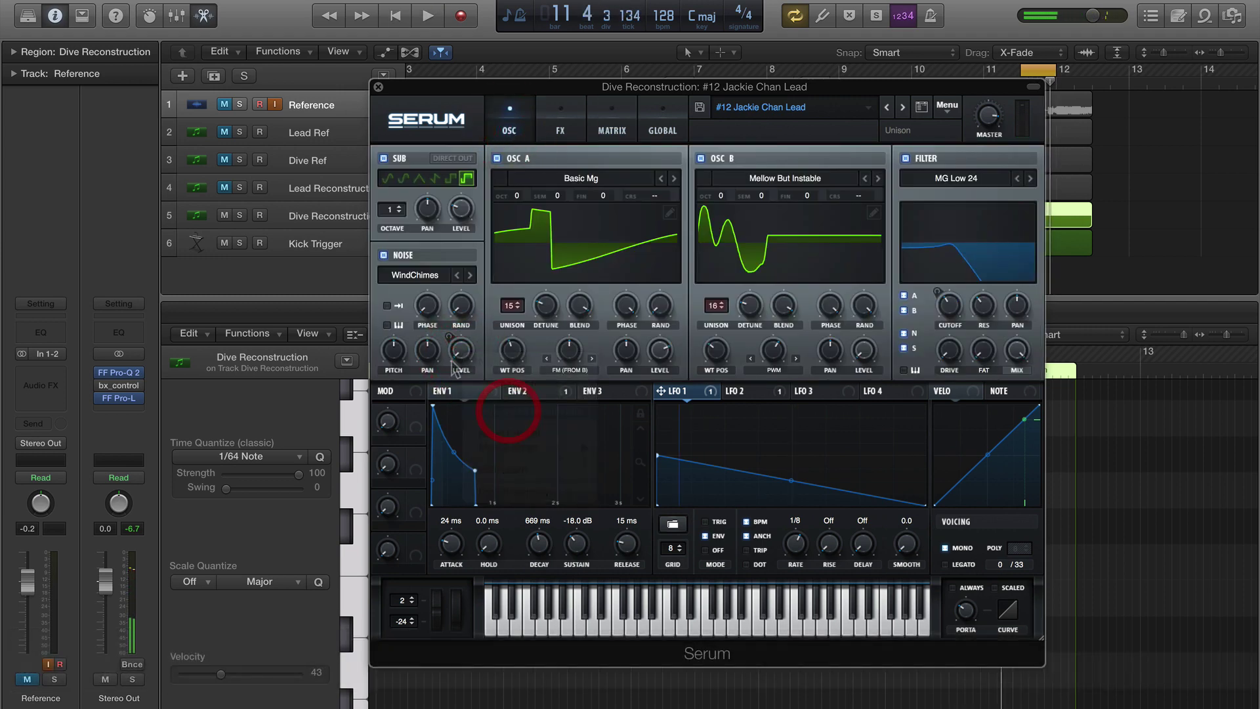
pyautogui.click(433, 279)
pyautogui.moveTo(433, 292)
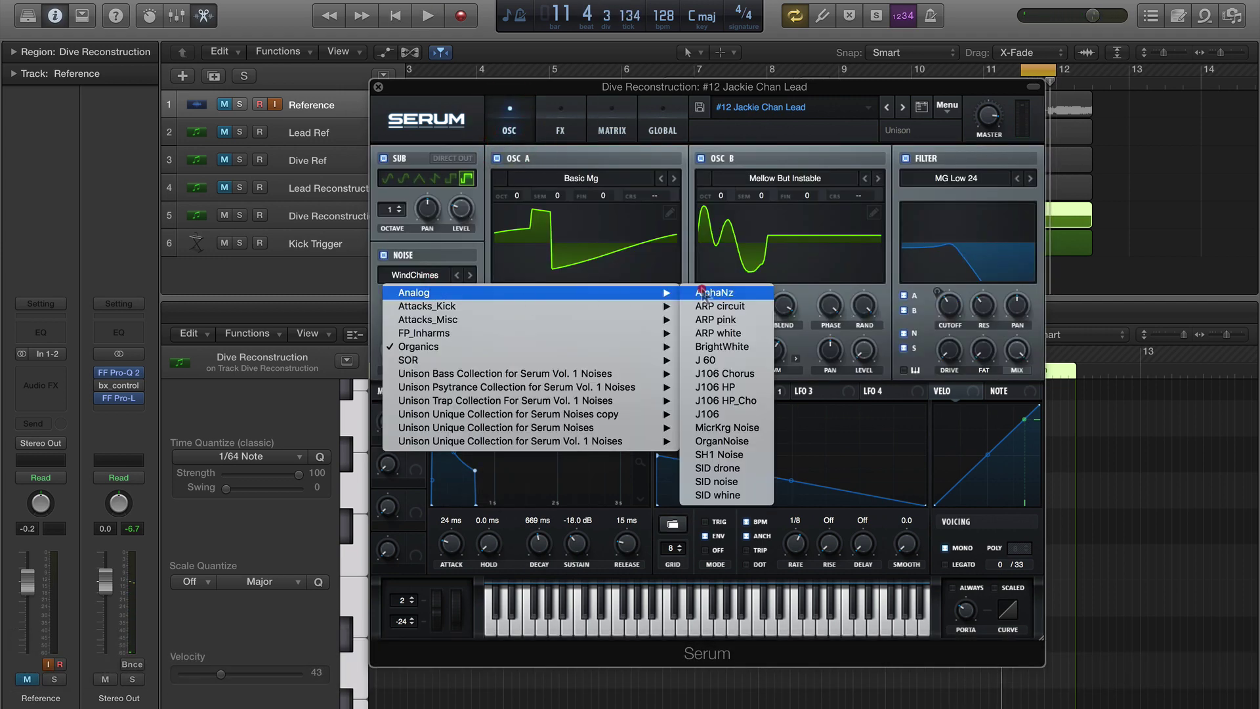
pyautogui.click(716, 320)
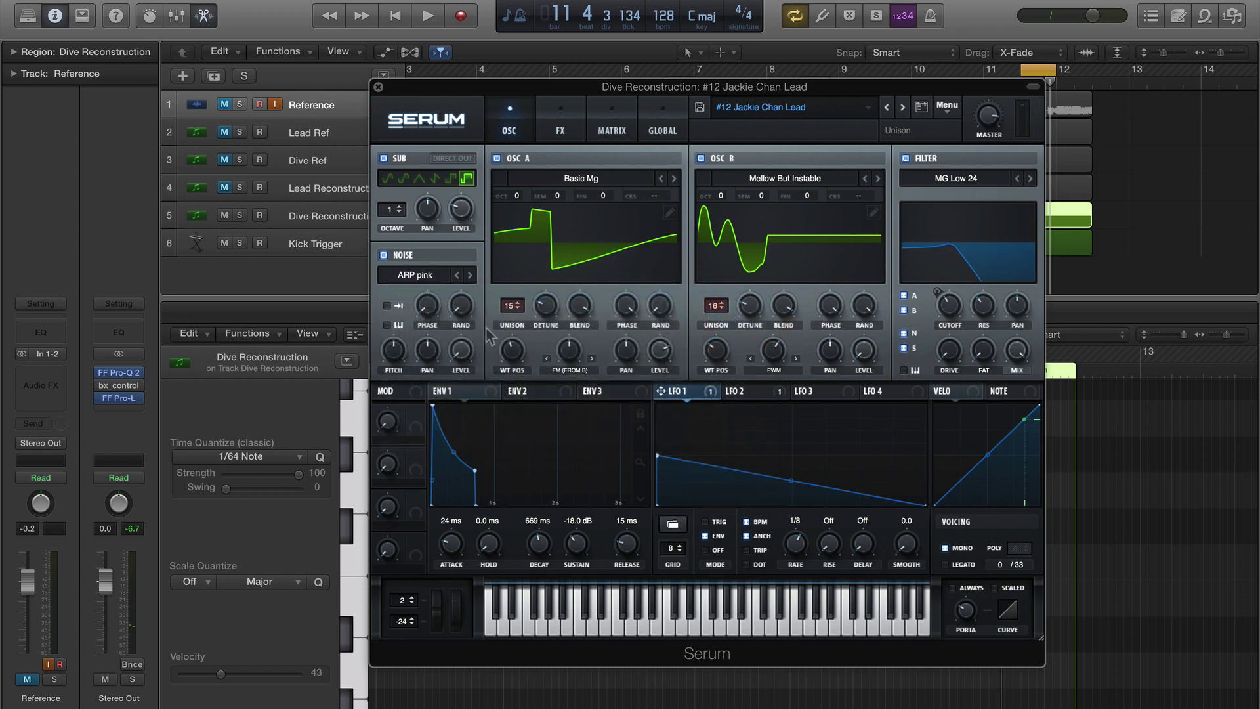
# Raise the noise oscillator's level to about 79% while the dive loop plays.
pyautogui.press('space')
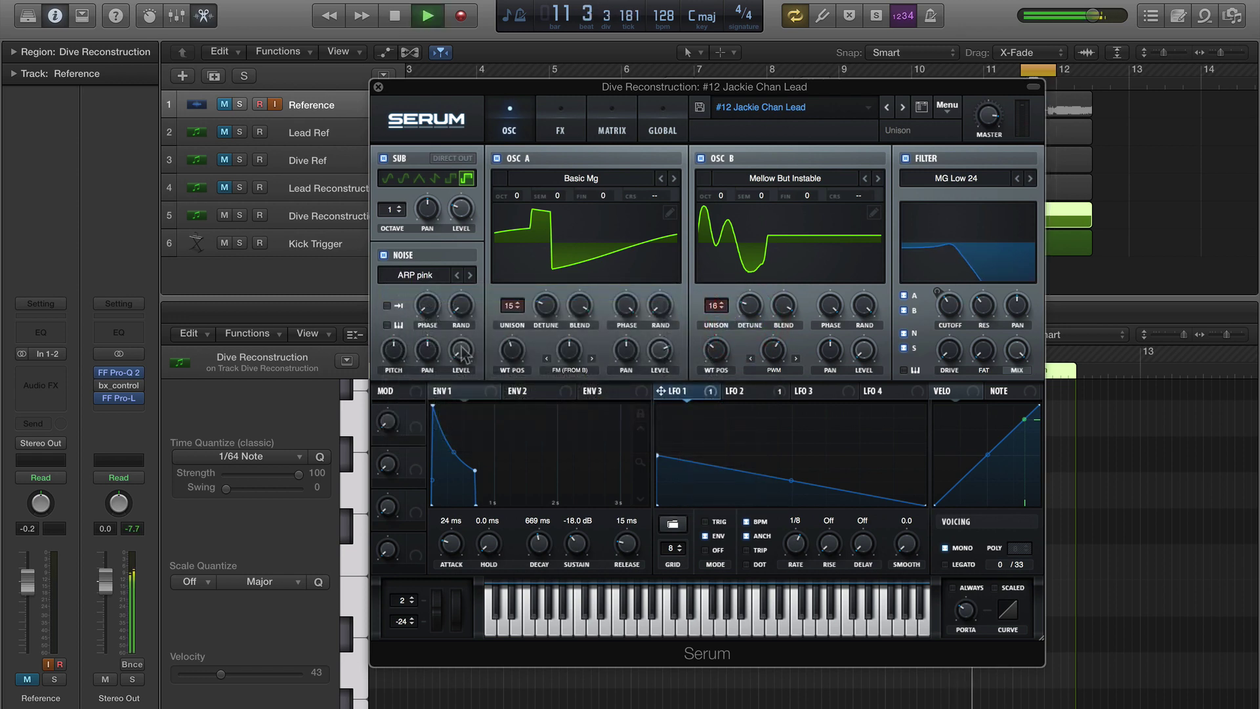
pyautogui.click(467, 276)
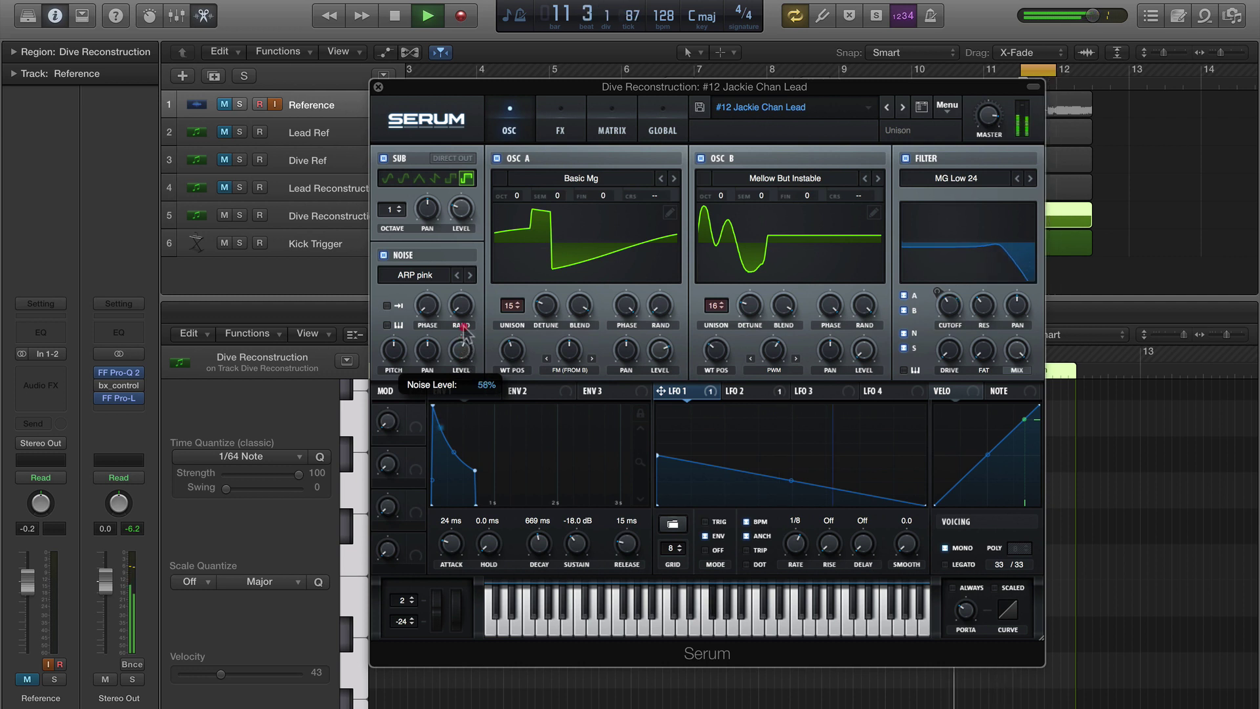
pyautogui.click(469, 302)
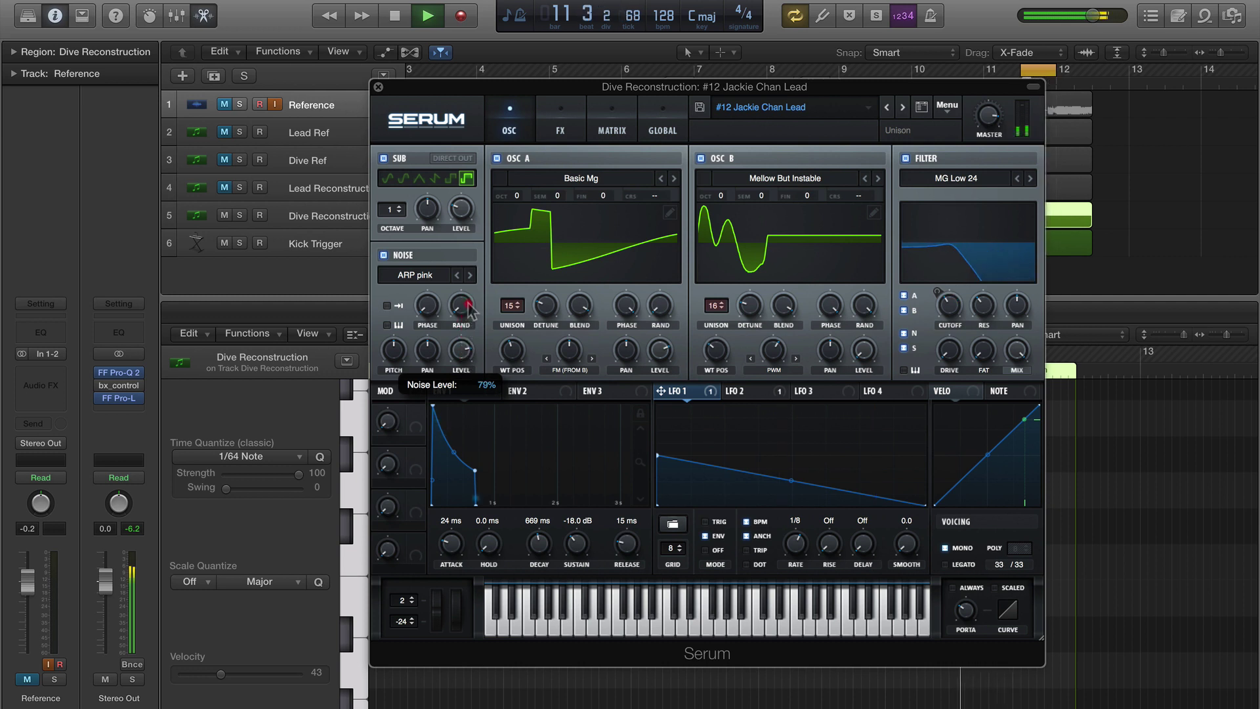
# Set Envelope 1 to a 23 ms attack, 235 ms decay and no sustain, and give its decay a convex curve.
pyautogui.click(490, 391)
pyautogui.press('space')
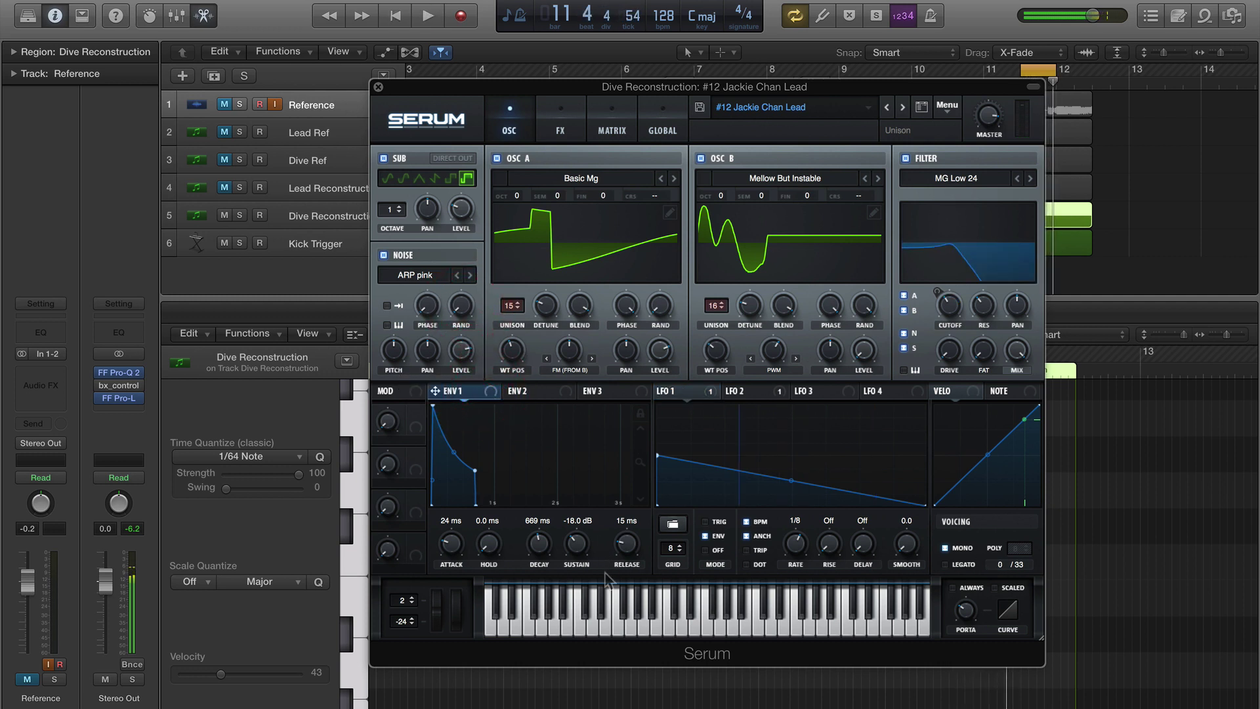
pyautogui.click(592, 627)
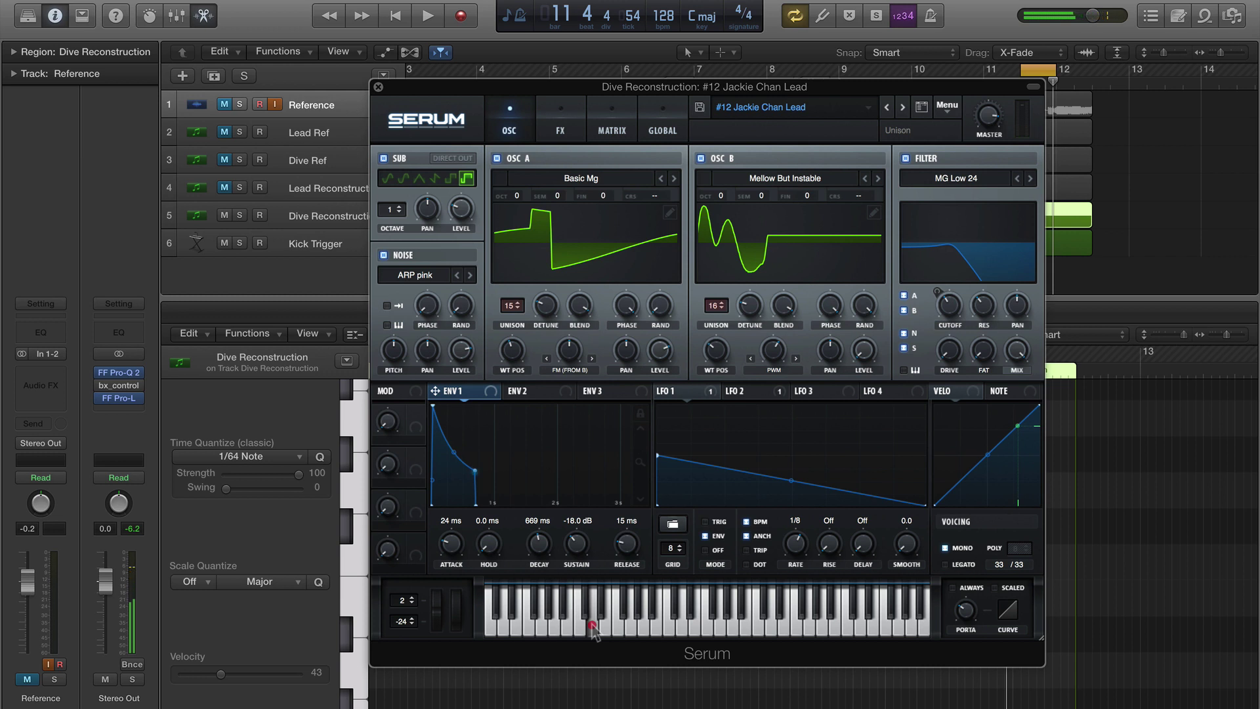
pyautogui.press('space')
pyautogui.moveTo(576, 543); pyautogui.dragTo(544, 577)
pyautogui.press('space')
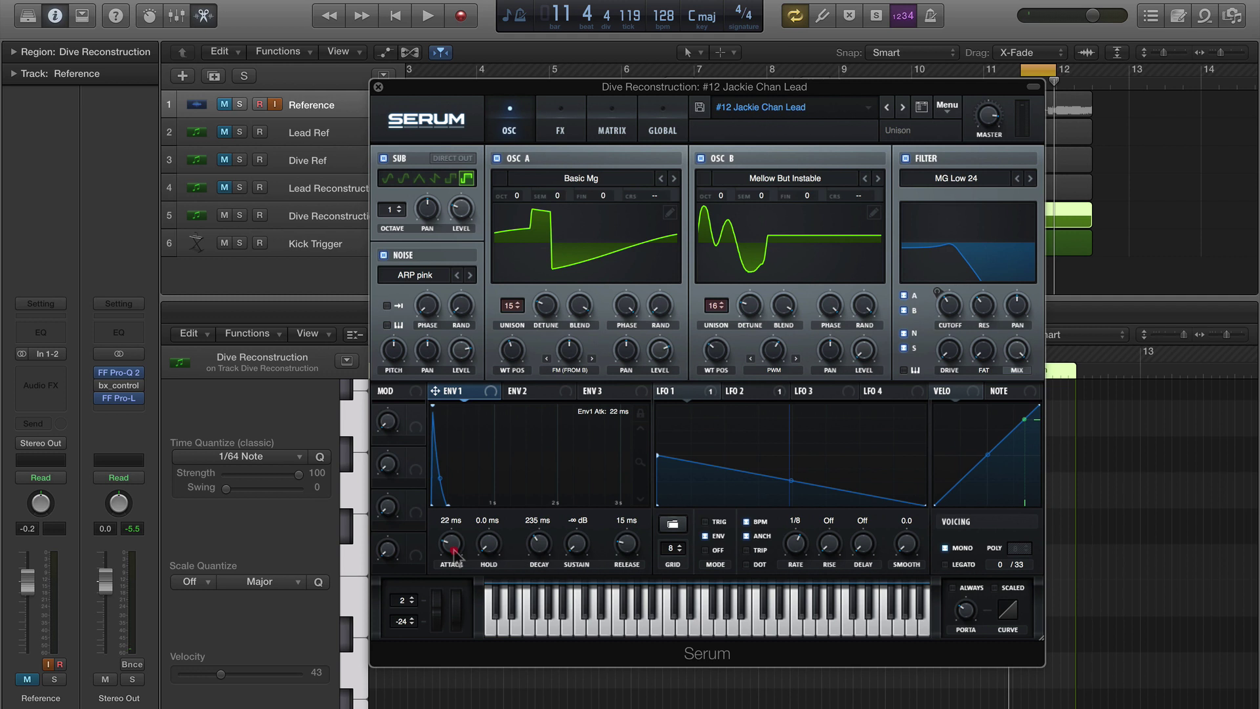
pyautogui.moveTo(453, 553); pyautogui.dragTo(453, 551)
pyautogui.press('space')
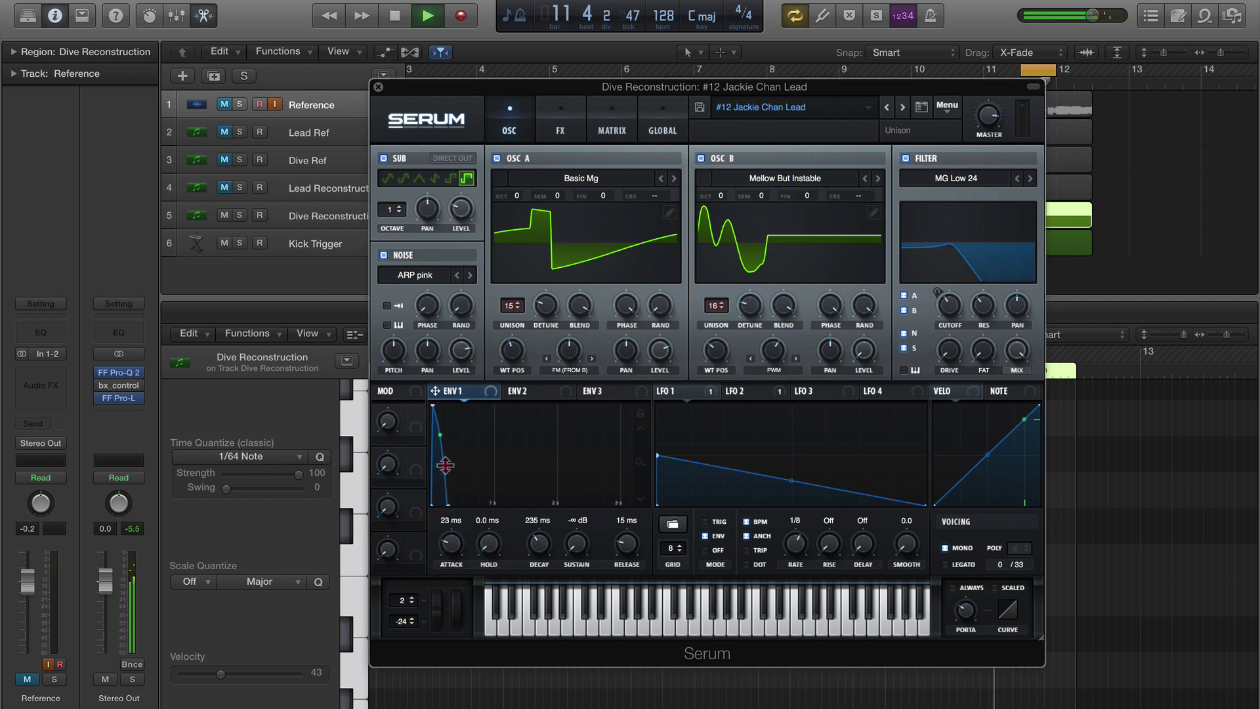
# Compare the dive patch with the soloed Reference track during playback, then return to the patch and stop.
pyautogui.press('s')
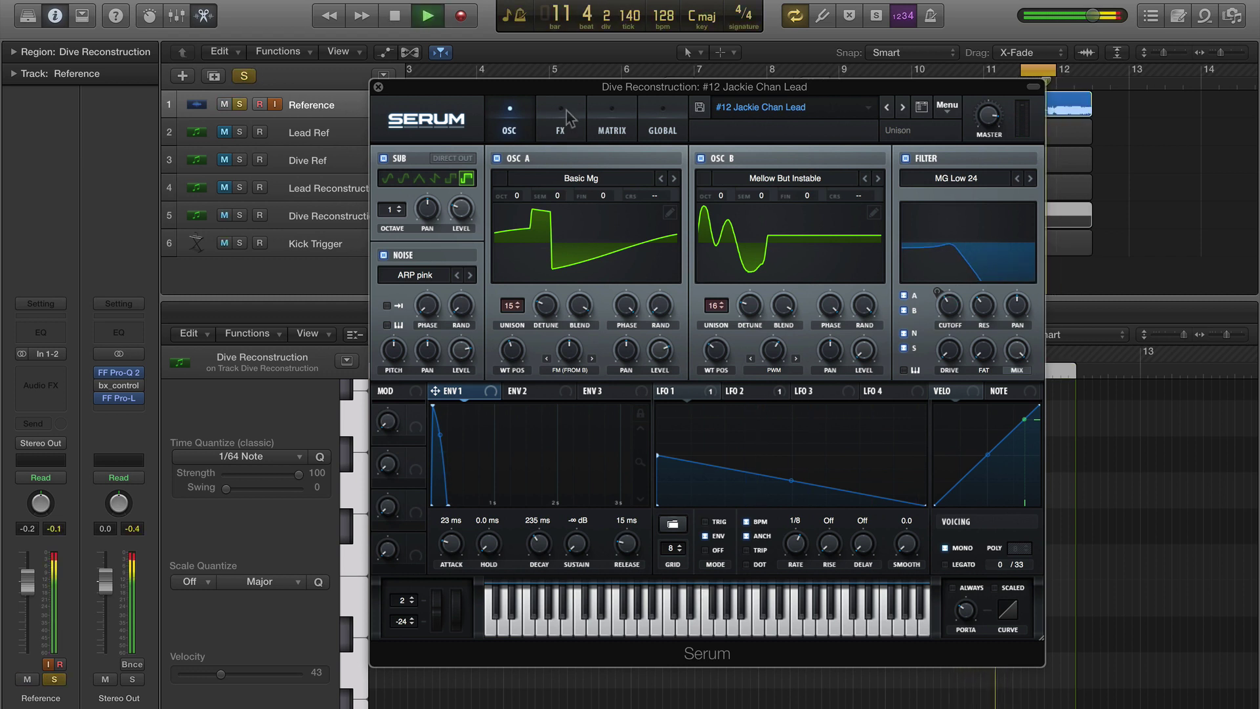
pyautogui.press('s')
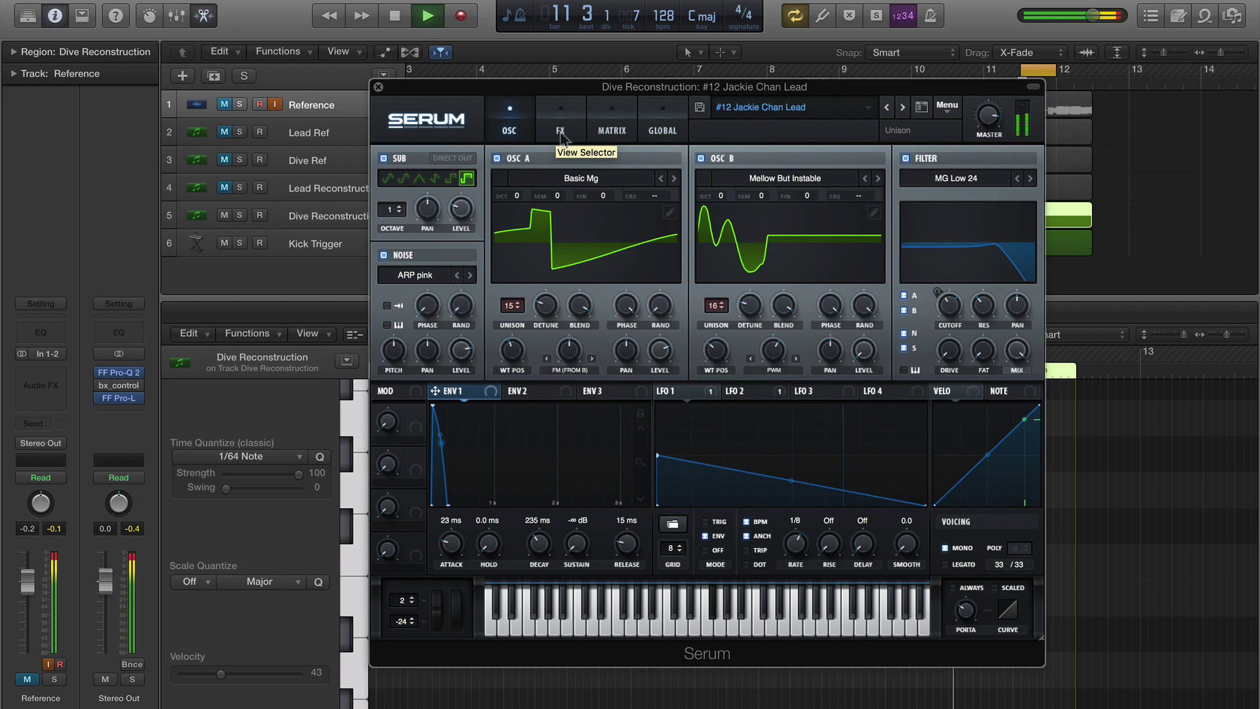
pyautogui.press('space')
# Enable the Chorus effect, place it between Hyper/Dimension and EQ, and adjust its delay and depth while the dive plays.
pyautogui.click(561, 132)
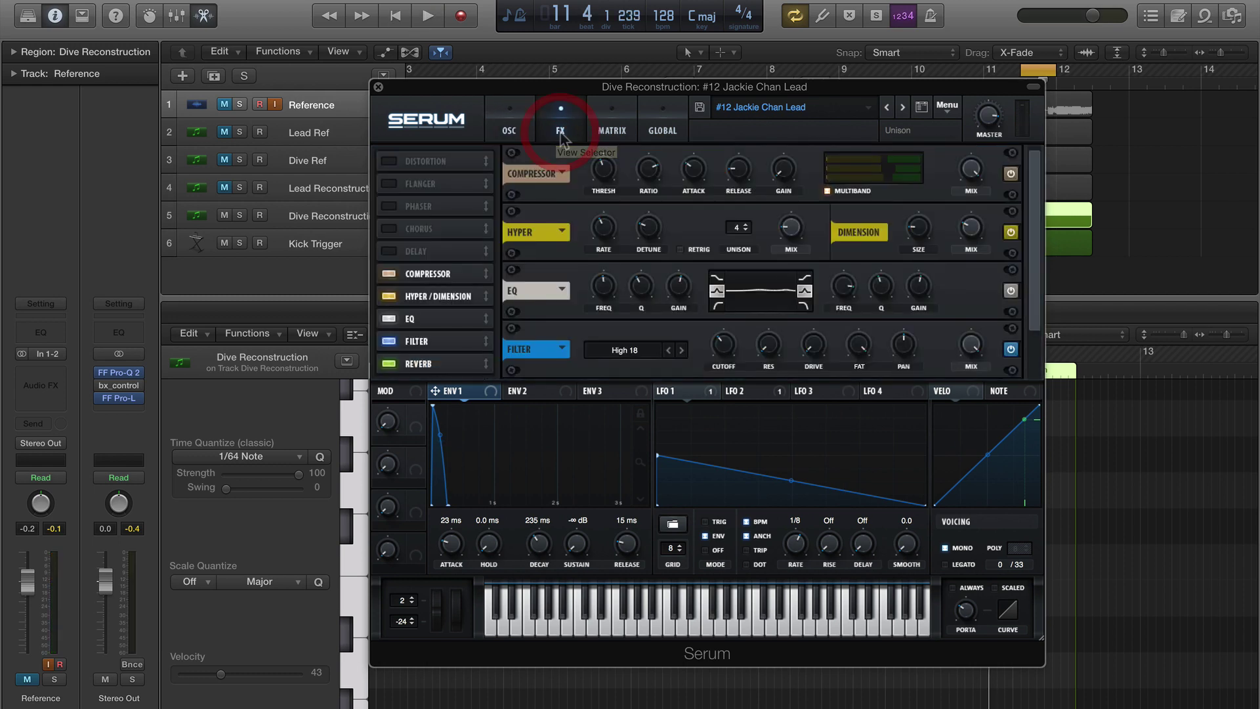
pyautogui.click(393, 235)
pyautogui.moveTo(424, 241); pyautogui.dragTo(428, 309)
pyautogui.press('space')
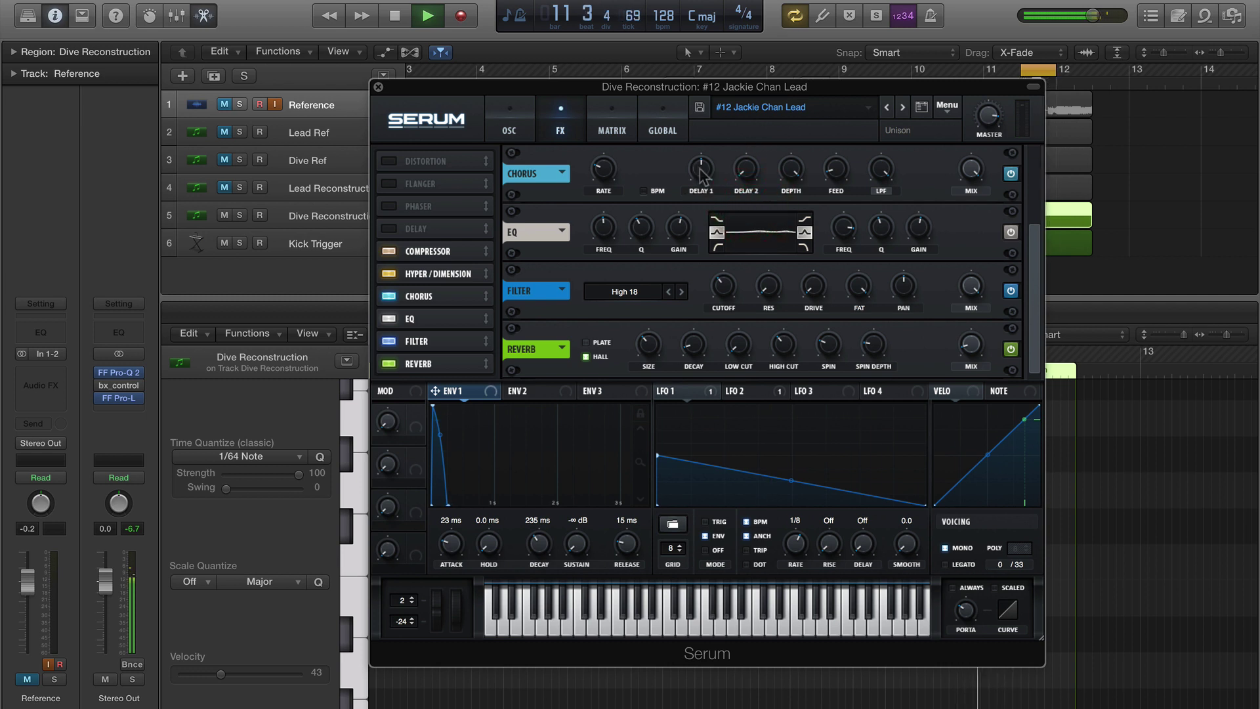
pyautogui.moveTo(700, 166); pyautogui.dragTo(703, 157)
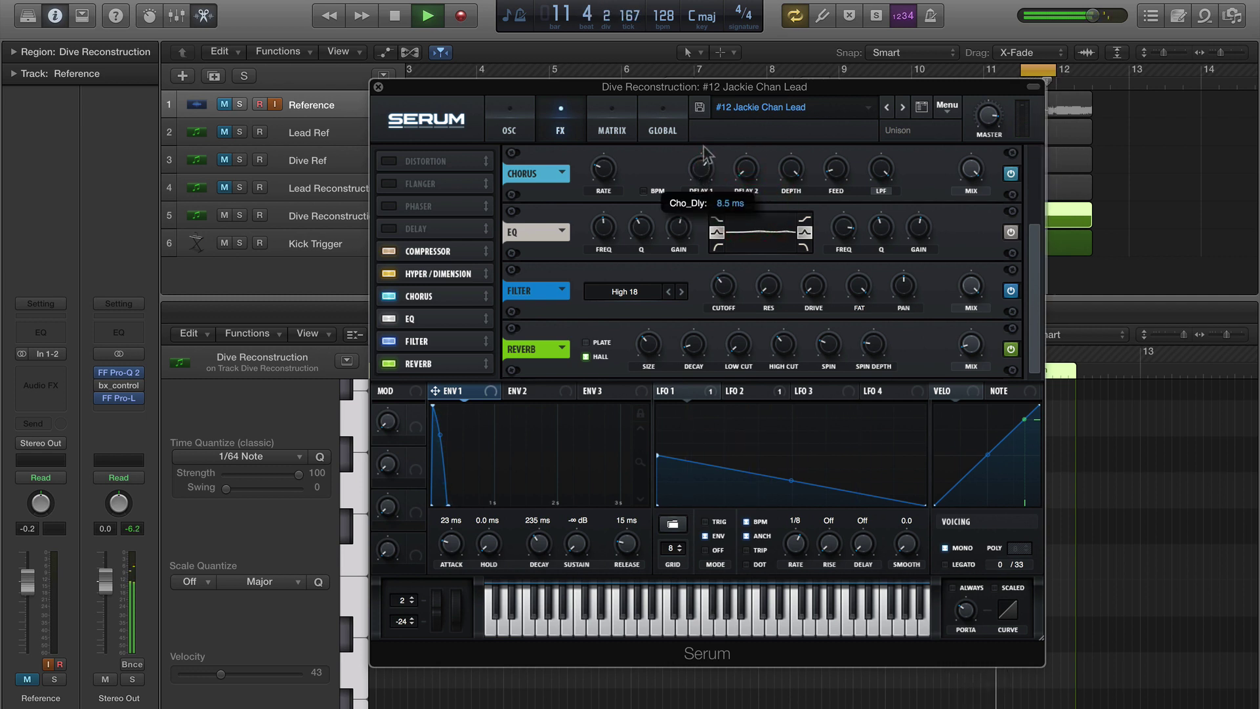
pyautogui.moveTo(705, 153); pyautogui.dragTo(694, 160)
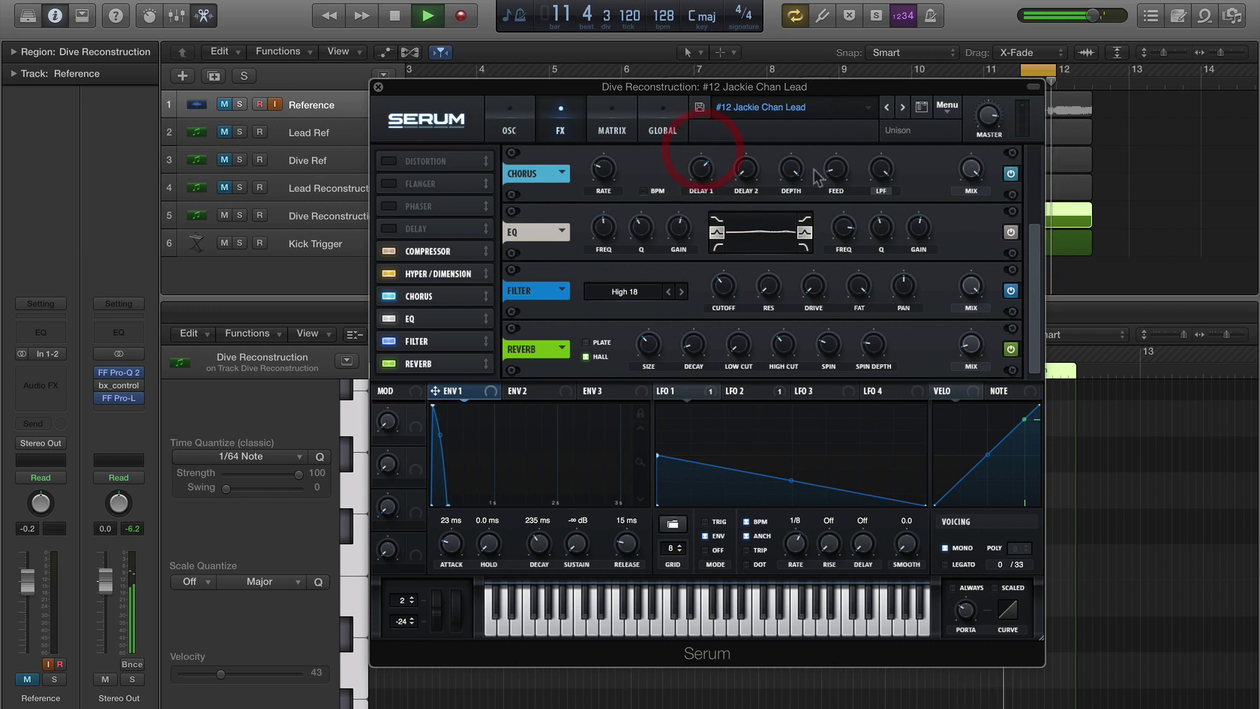
pyautogui.click(788, 293)
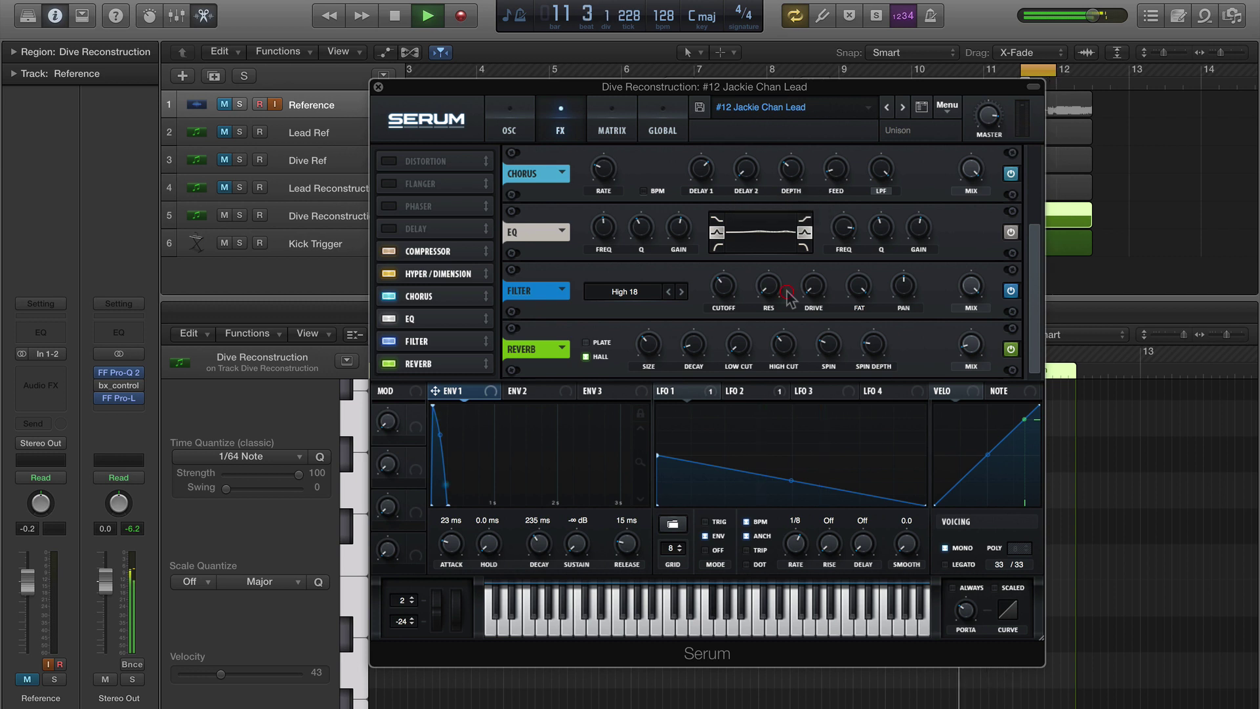
# Solo the Reference track briefly to check the chorused dive against it, then return to the patch.
pyautogui.hotkey('ctrl', 's')
pyautogui.hotkey('ctrl', 's')
pyautogui.hotkey('ctrl', 'm')
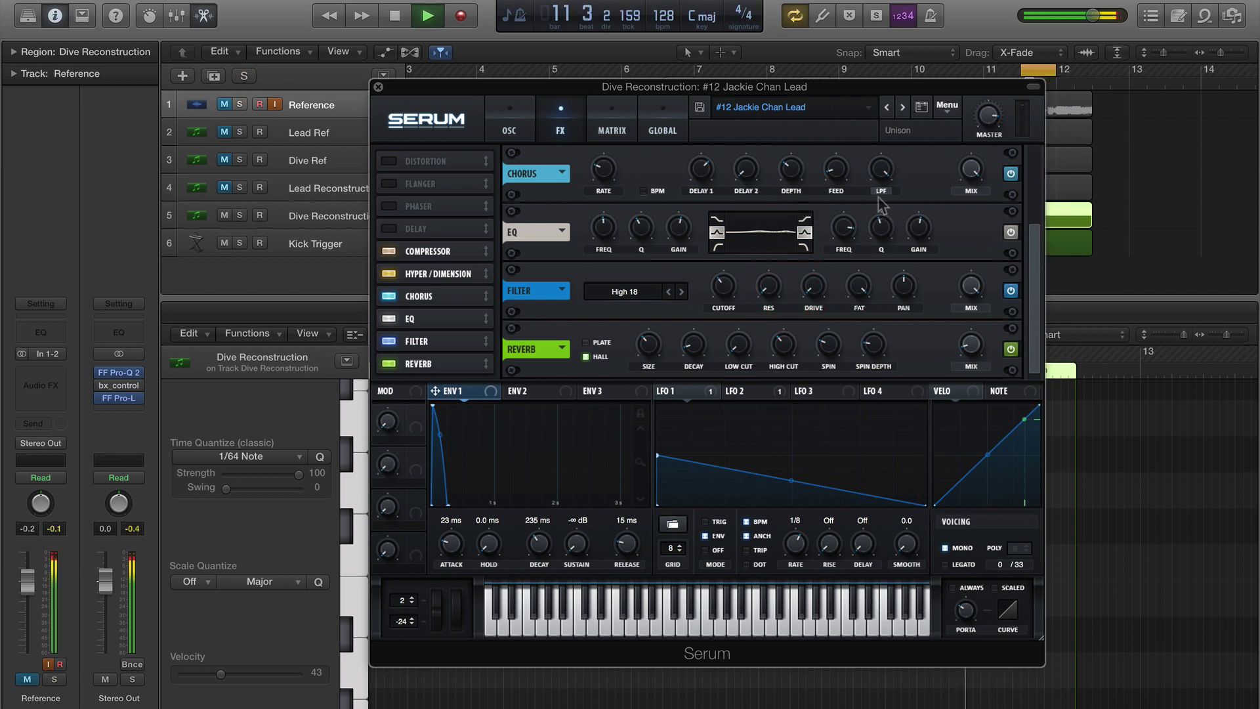
# Enable the Tube distortion at the start of the effects chain and raise its drive.
pyautogui.moveTo(1027, 270); pyautogui.dragTo(1047, 105)
pyautogui.click(389, 161)
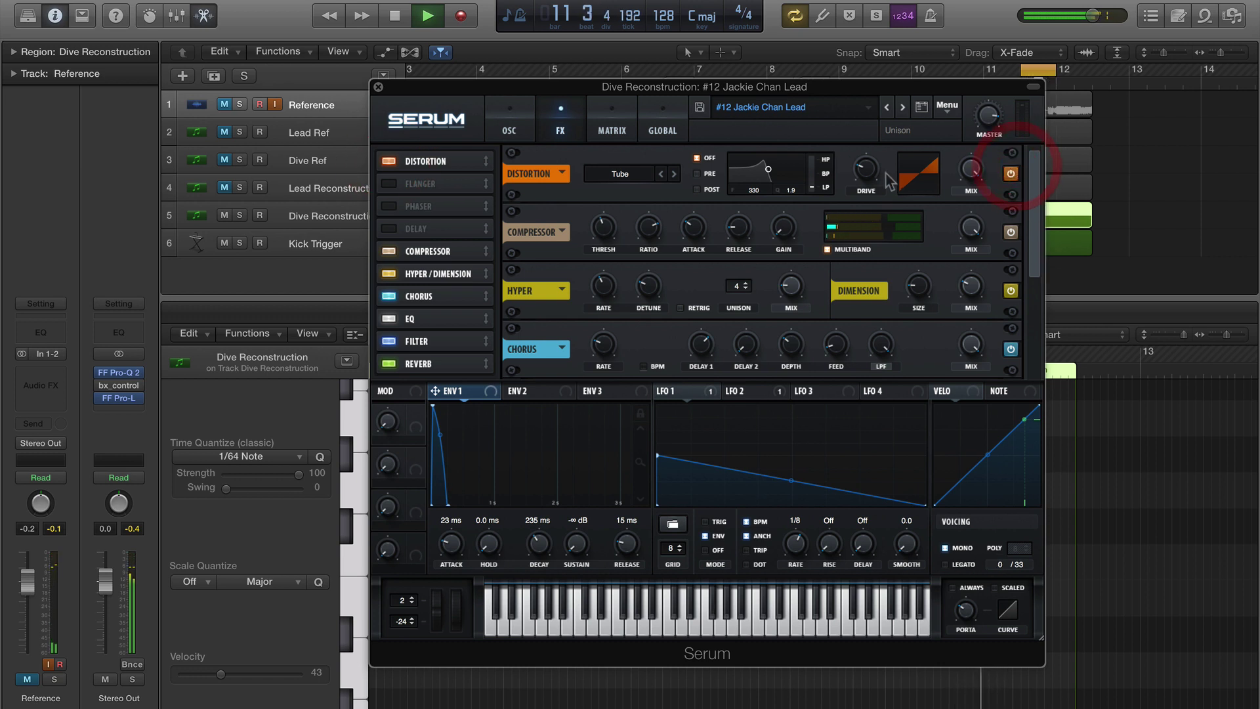
pyautogui.moveTo(867, 169); pyautogui.dragTo(865, 151)
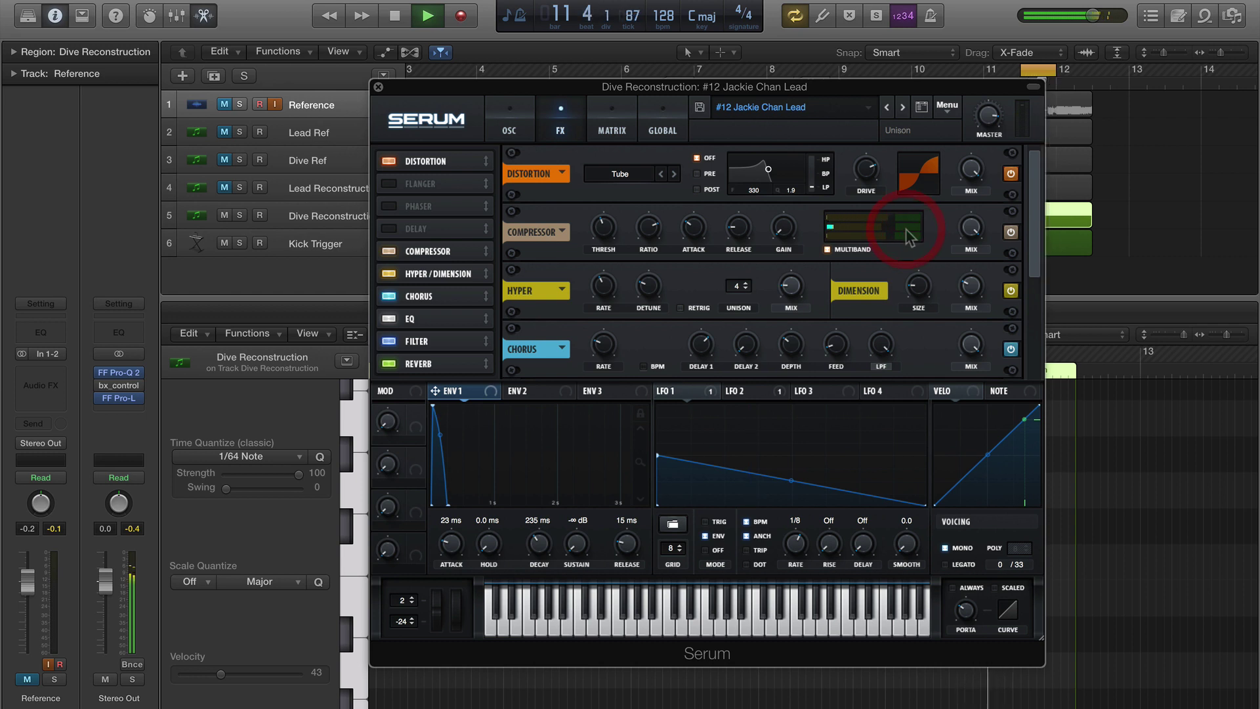
# Set the multiband compressor's low band to 131% and reset the compressor's release to its default.
pyautogui.moveTo(909, 236); pyautogui.dragTo(911, 243)
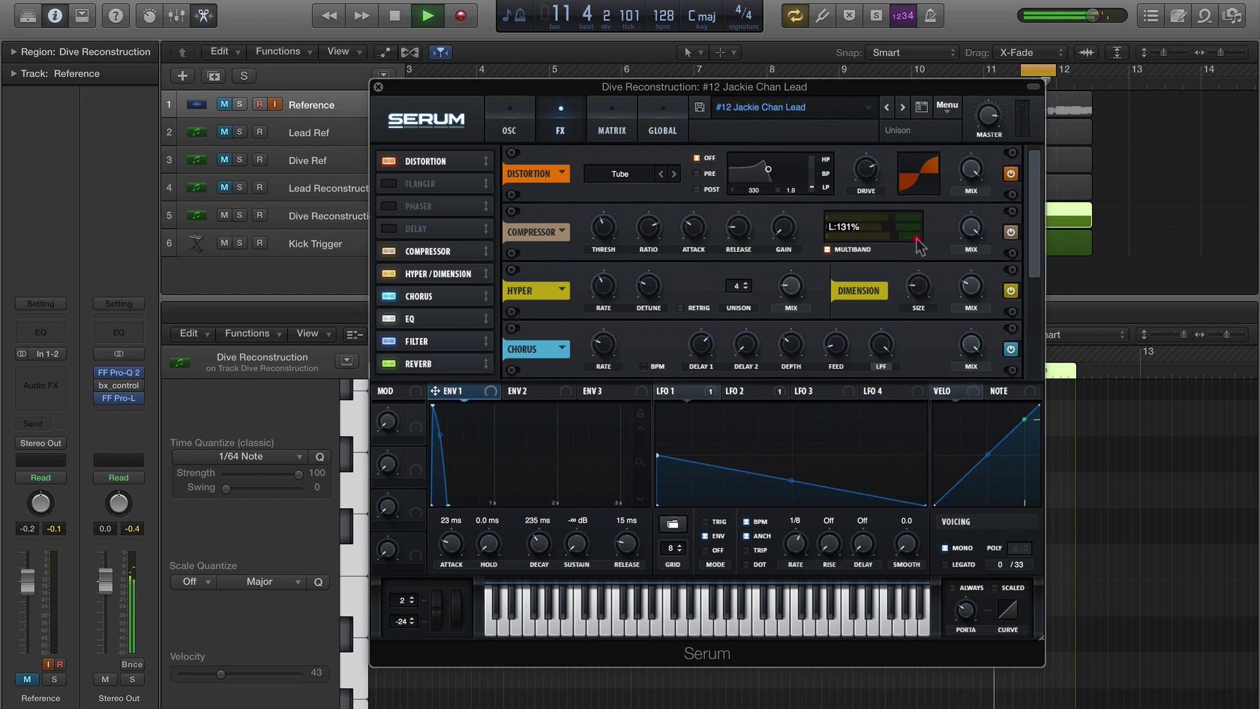
pyautogui.keyDown('super'); pyautogui.click(739, 228); pyautogui.keyUp('super')
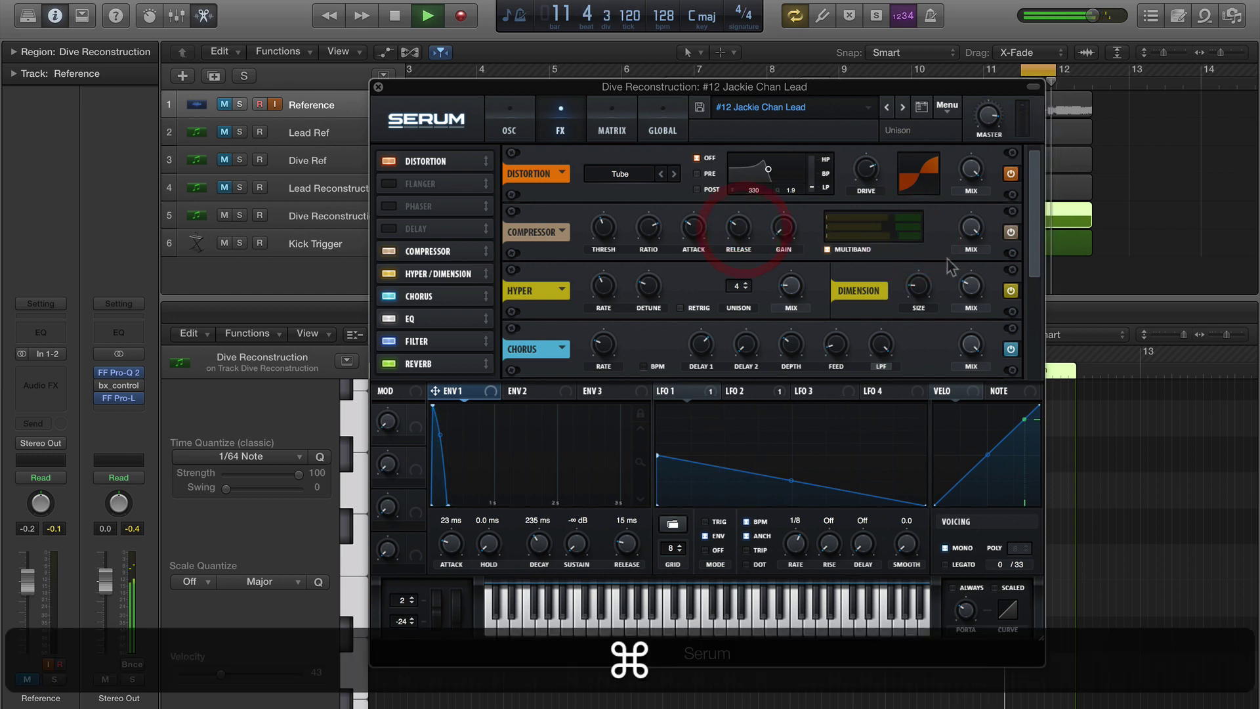
pyautogui.press('super+s')
pyautogui.hotkey('ctrl', 's')
pyautogui.hotkey('ctrl', 'm')
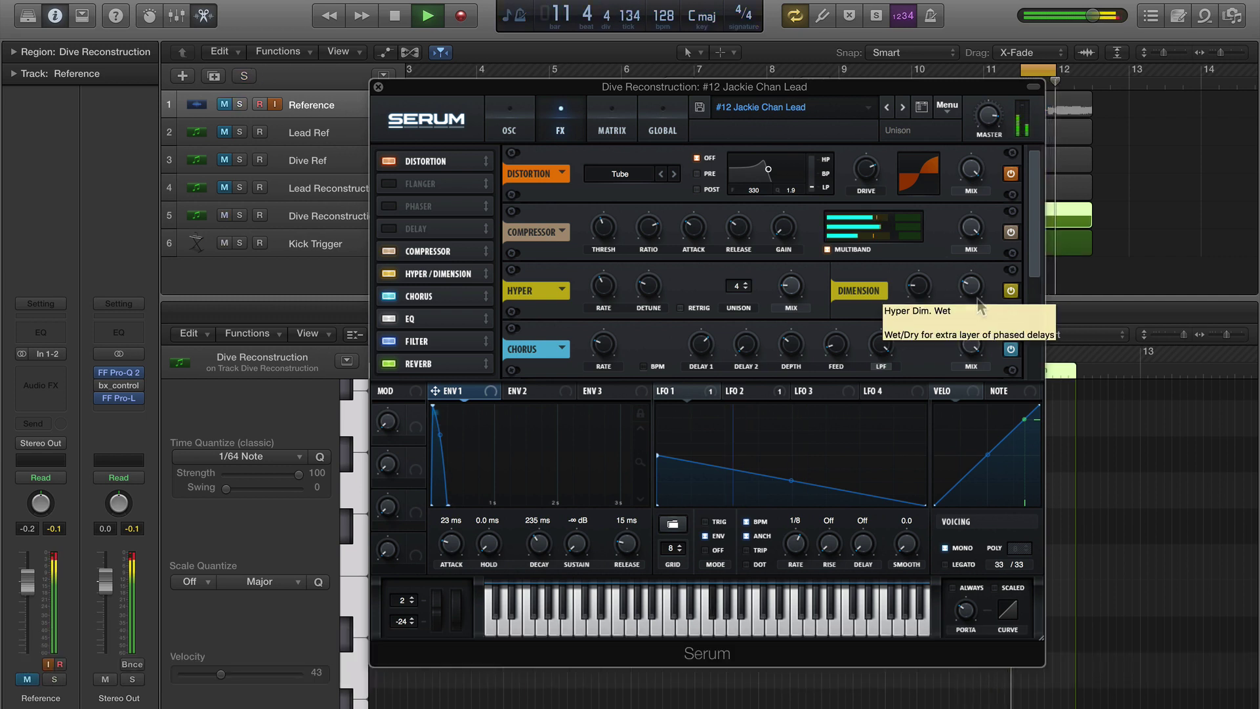
# Reset the Dimension effect's size to its default and set its mix to 18%.
pyautogui.keyDown('super'); pyautogui.click(918, 289); pyautogui.keyUp('super')
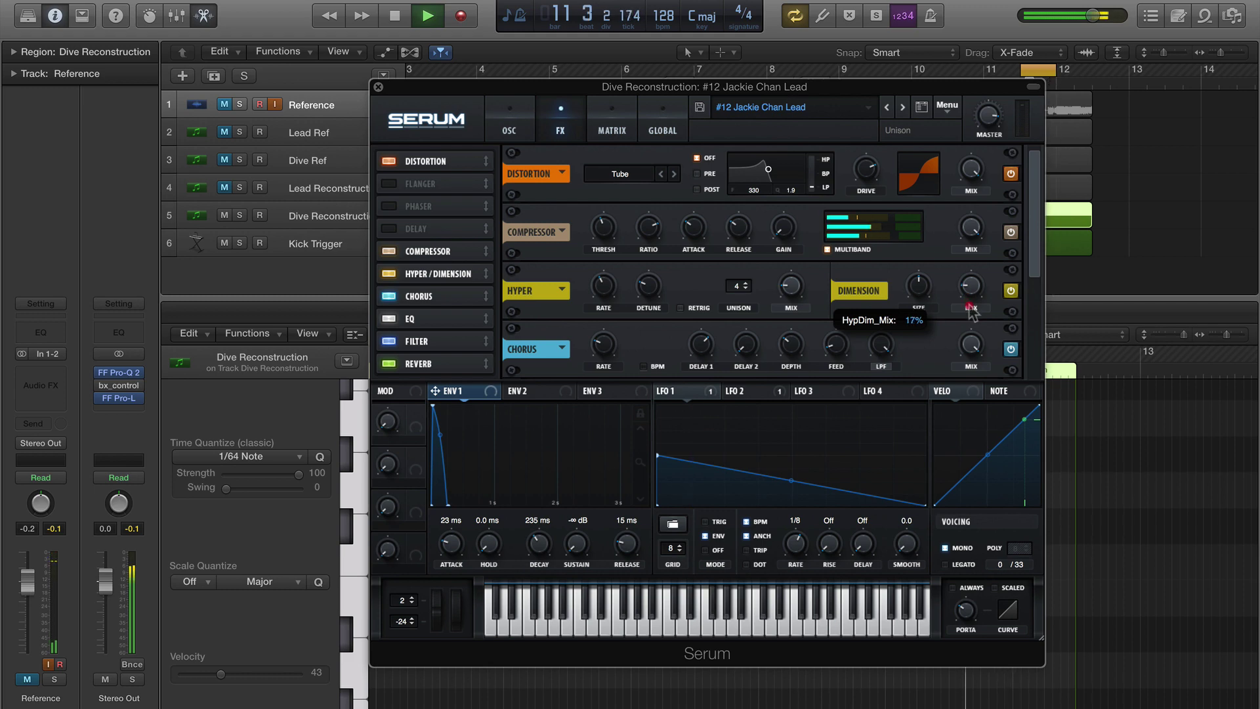
pyautogui.moveTo(970, 310); pyautogui.dragTo(971, 311)
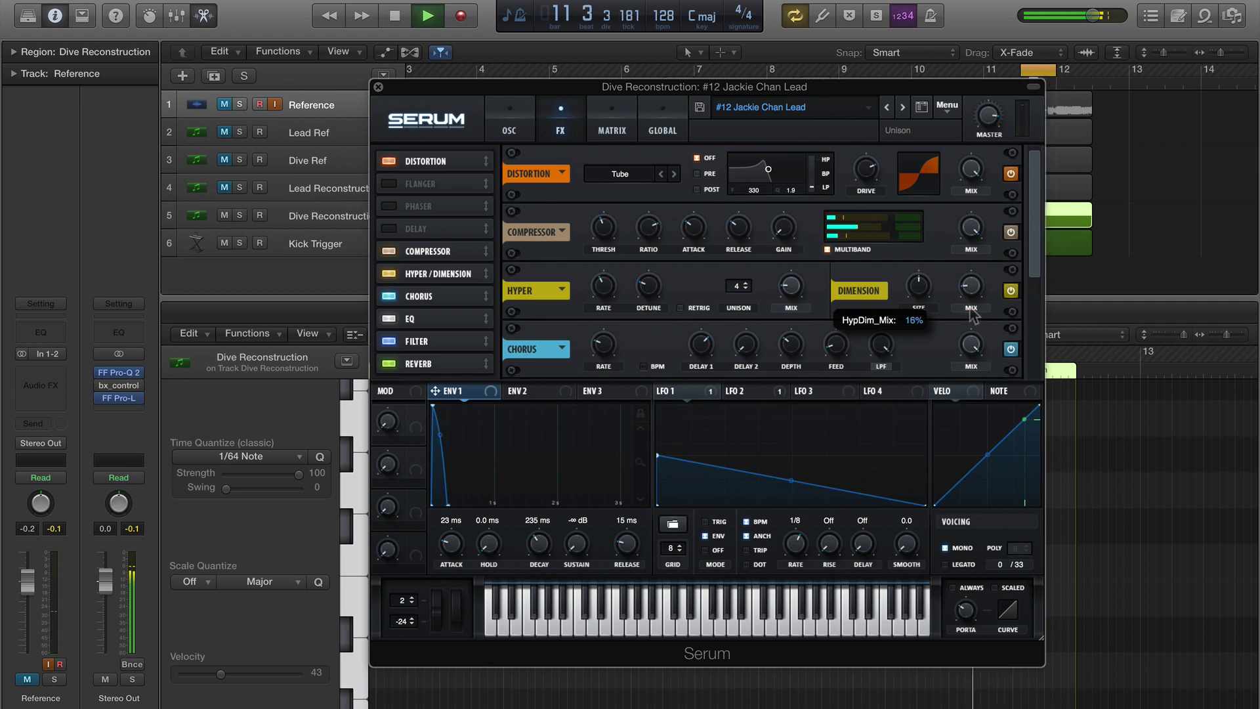
pyautogui.click(972, 309)
# Lower the reverb mix slightly and adjust the High 18 effects filter's cutoff during playback, stopping once the sound has been checked.
pyautogui.moveTo(1034, 281); pyautogui.dragTo(1032, 407)
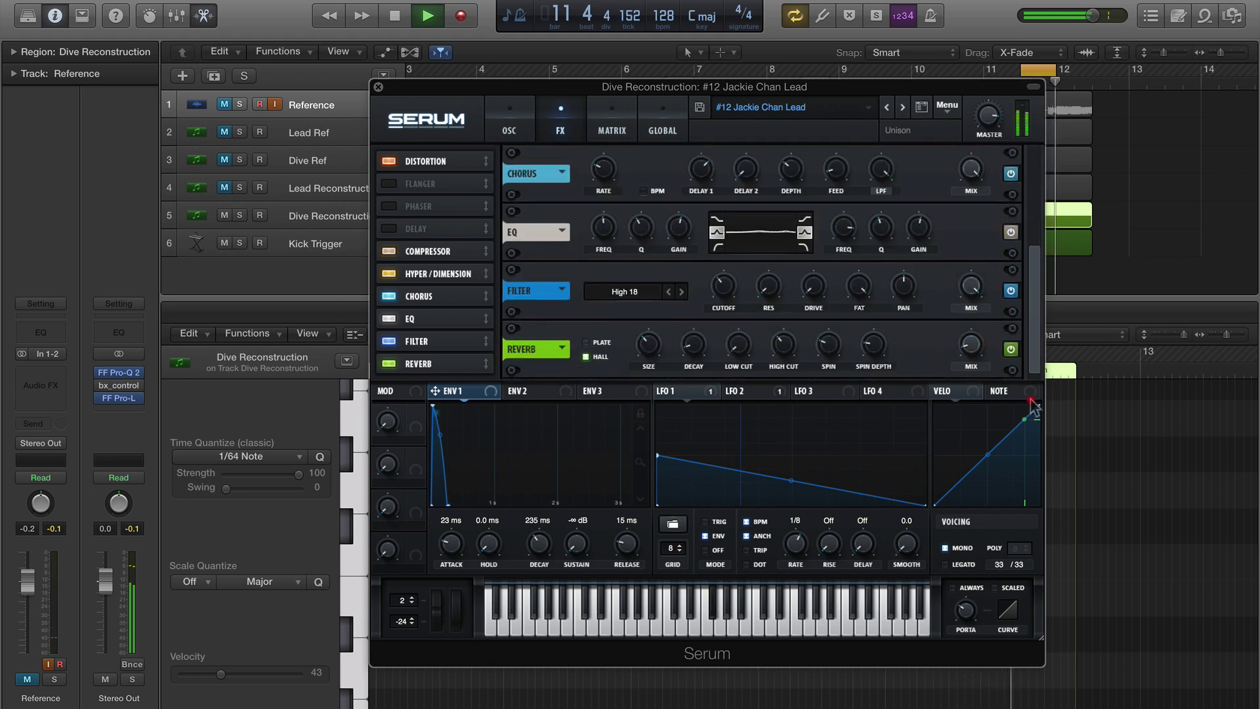
pyautogui.click(978, 348)
pyautogui.moveTo(979, 356); pyautogui.dragTo(979, 365)
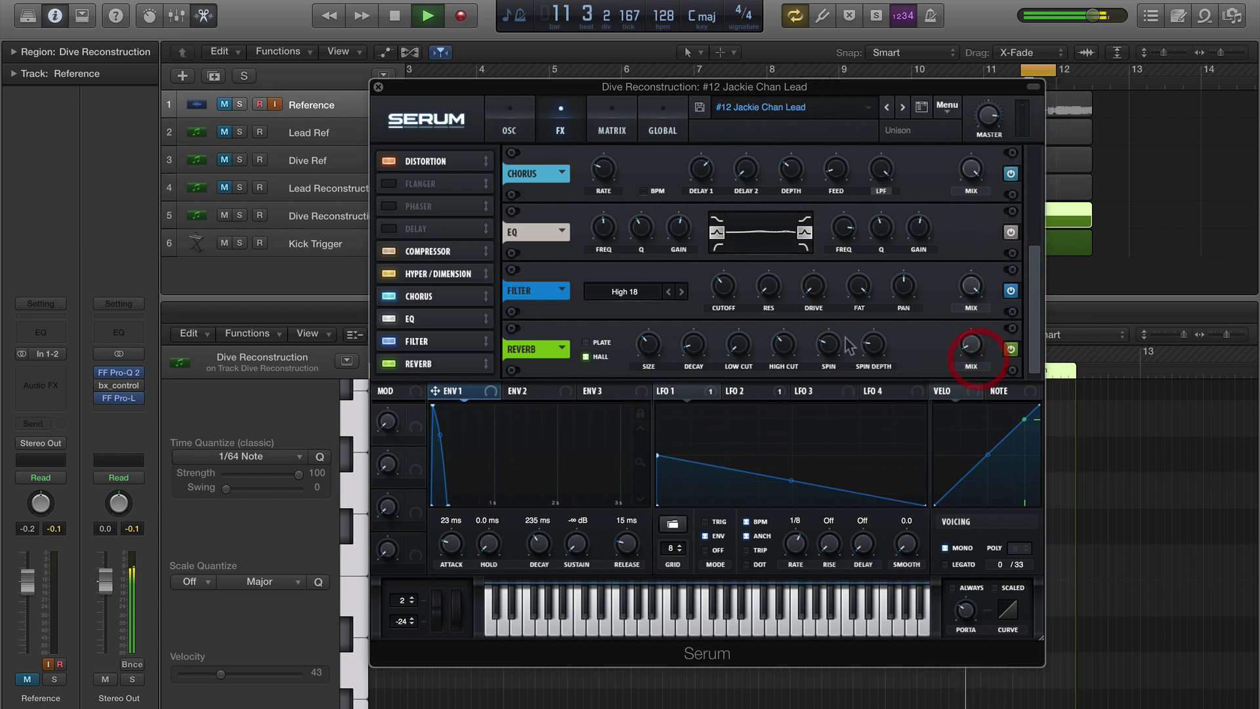
pyautogui.click(722, 293)
pyautogui.moveTo(722, 295); pyautogui.dragTo(722, 296)
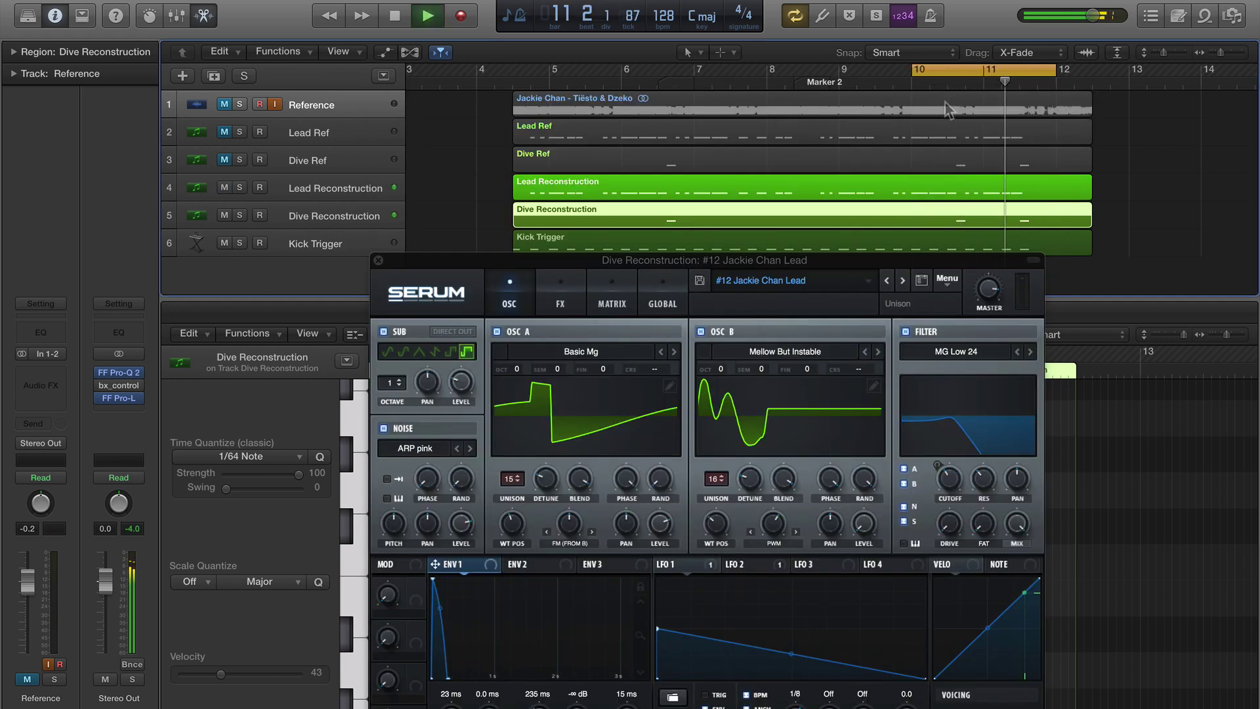
pyautogui.press('space')
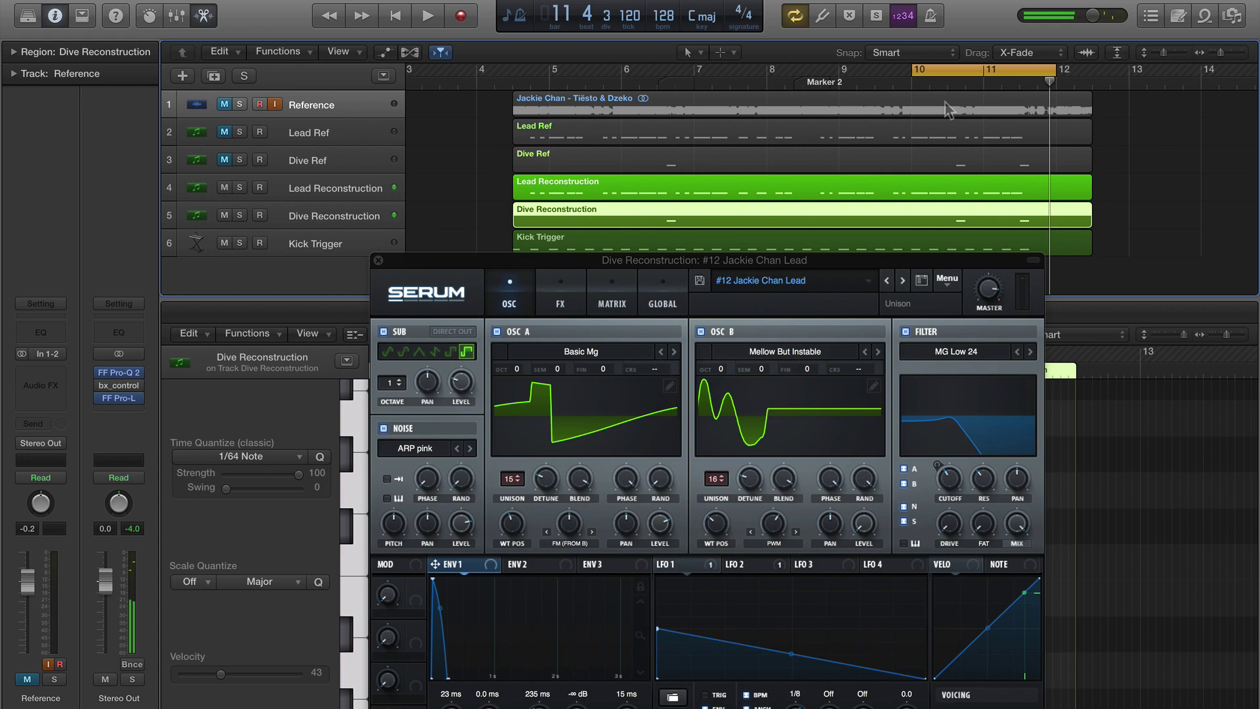
pyautogui.moveTo(793, 253); pyautogui.dragTo(794, 103)
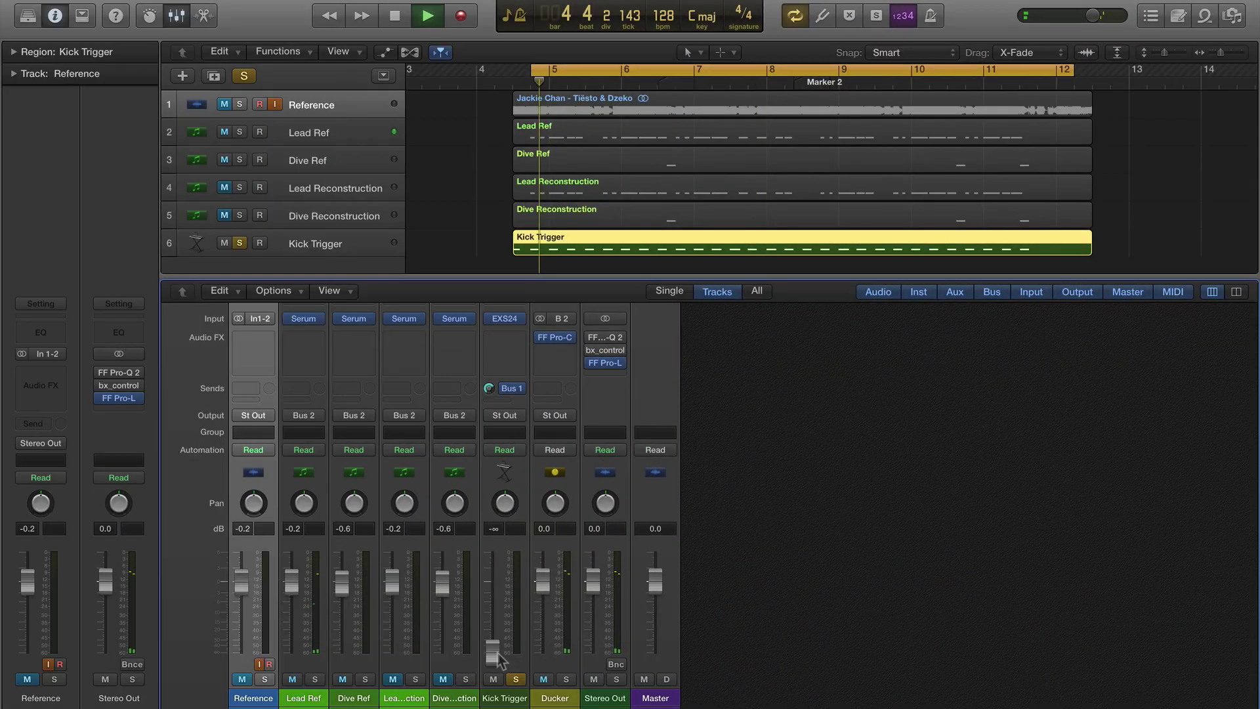
# Check that the Kick Trigger channel's fader is fully down and examine its send to Bus 1.
pyautogui.moveTo(492, 650); pyautogui.dragTo(497, 695)
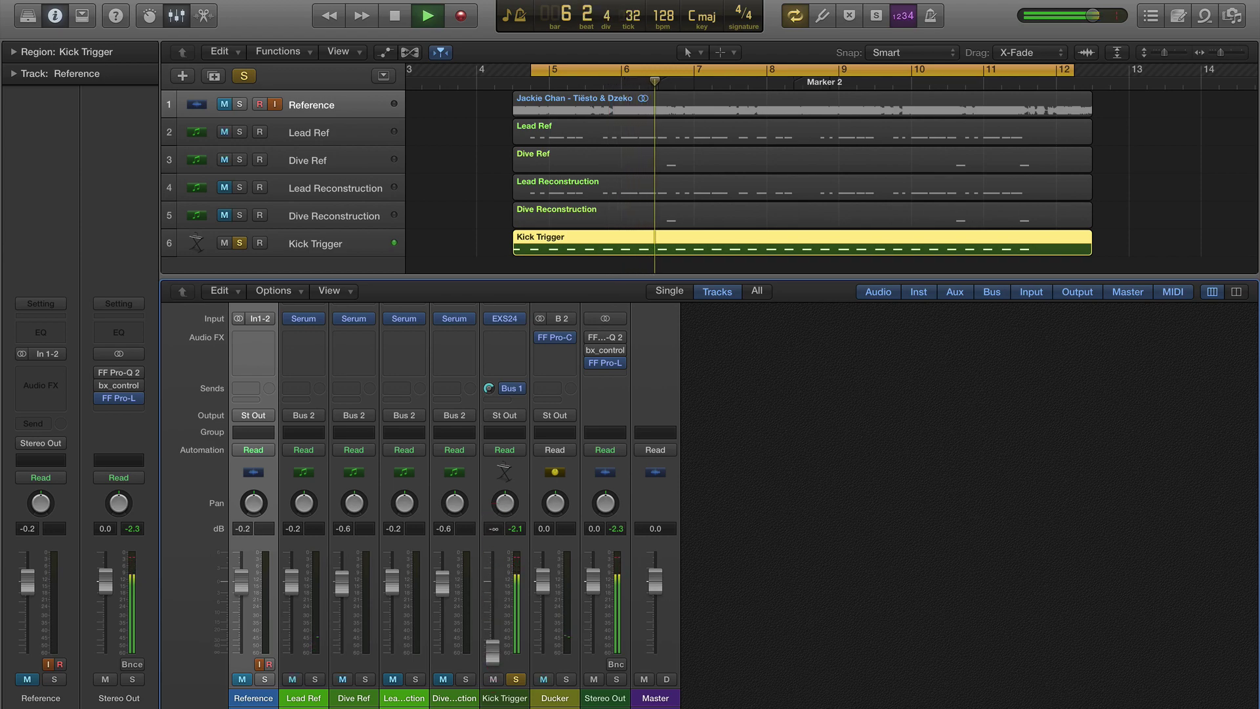
pyautogui.click(516, 389)
pyautogui.click(516, 388)
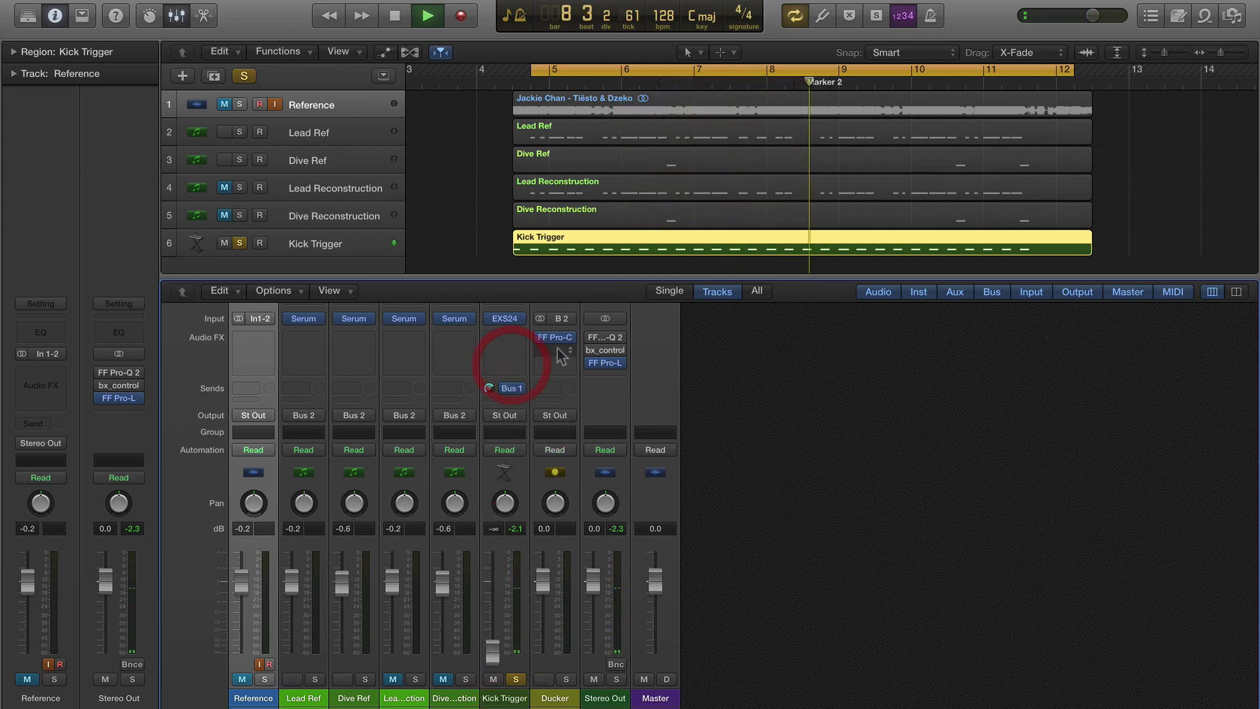
# Open the Pro-C compressor on the Ducker channel and bypass and re-enable it during playback to compare the sidechain ducking.
pyautogui.click(559, 338)
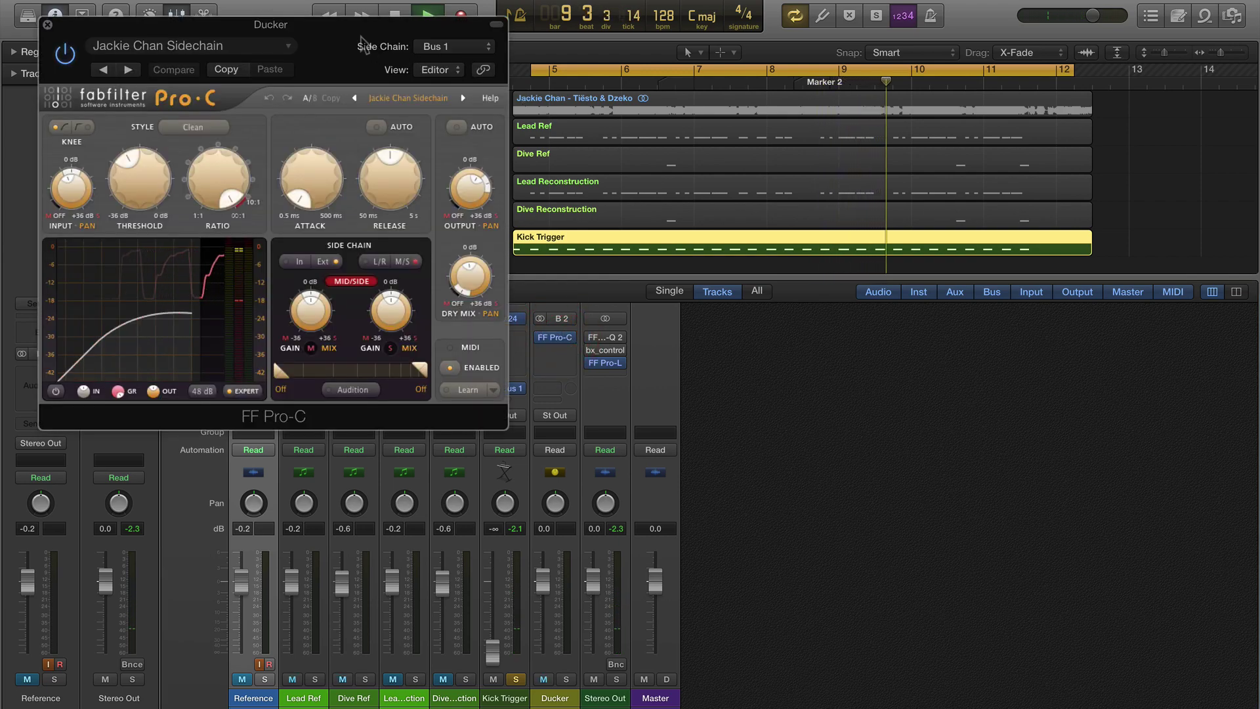
pyautogui.moveTo(340, 30); pyautogui.dragTo(852, 222)
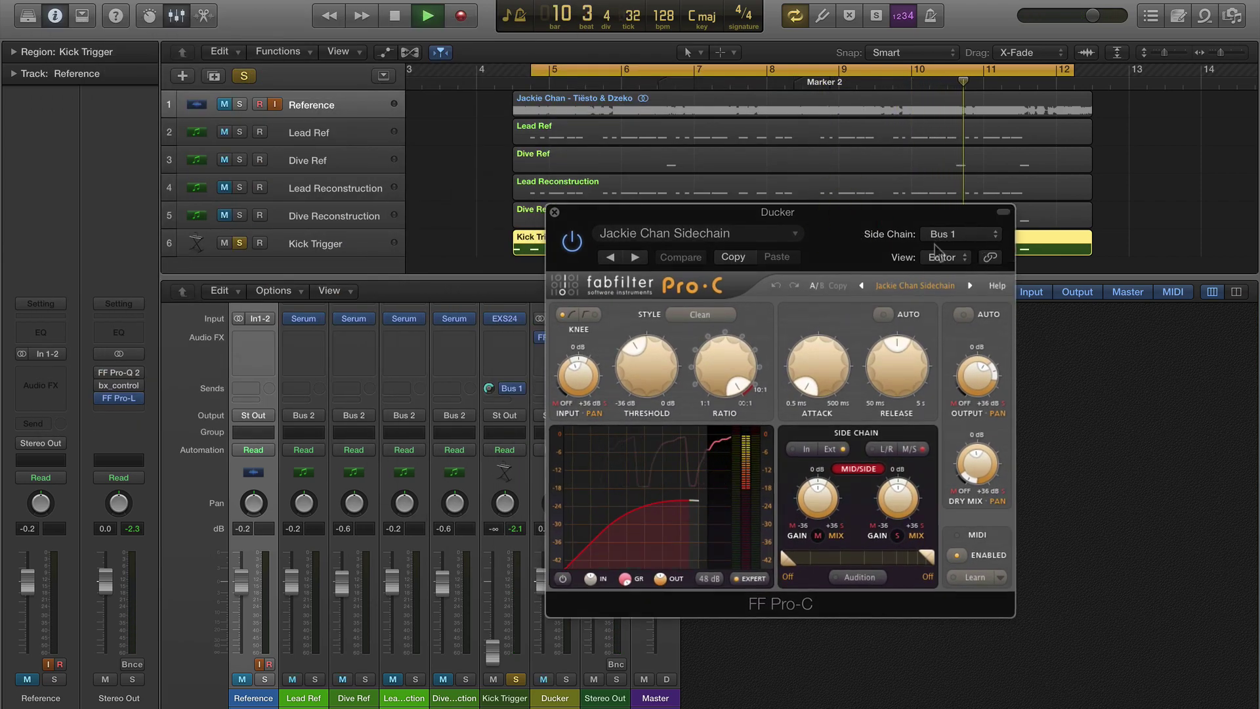
pyautogui.click(573, 243)
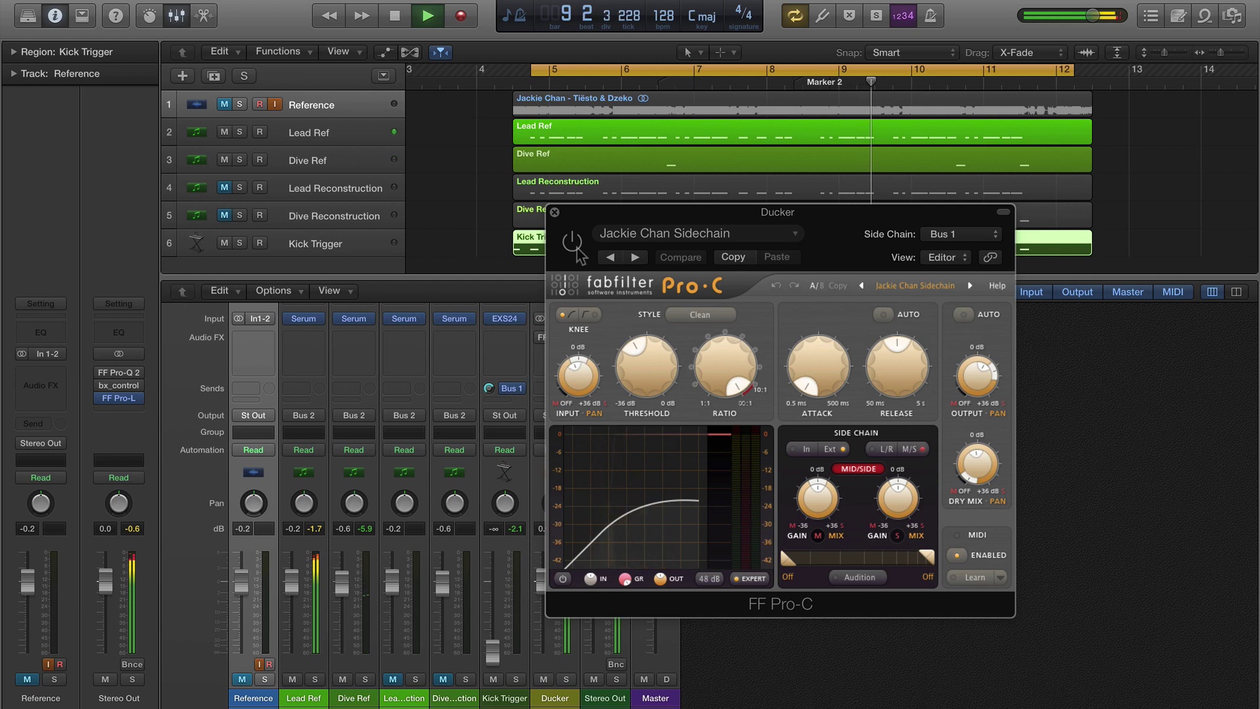
pyautogui.click(575, 245)
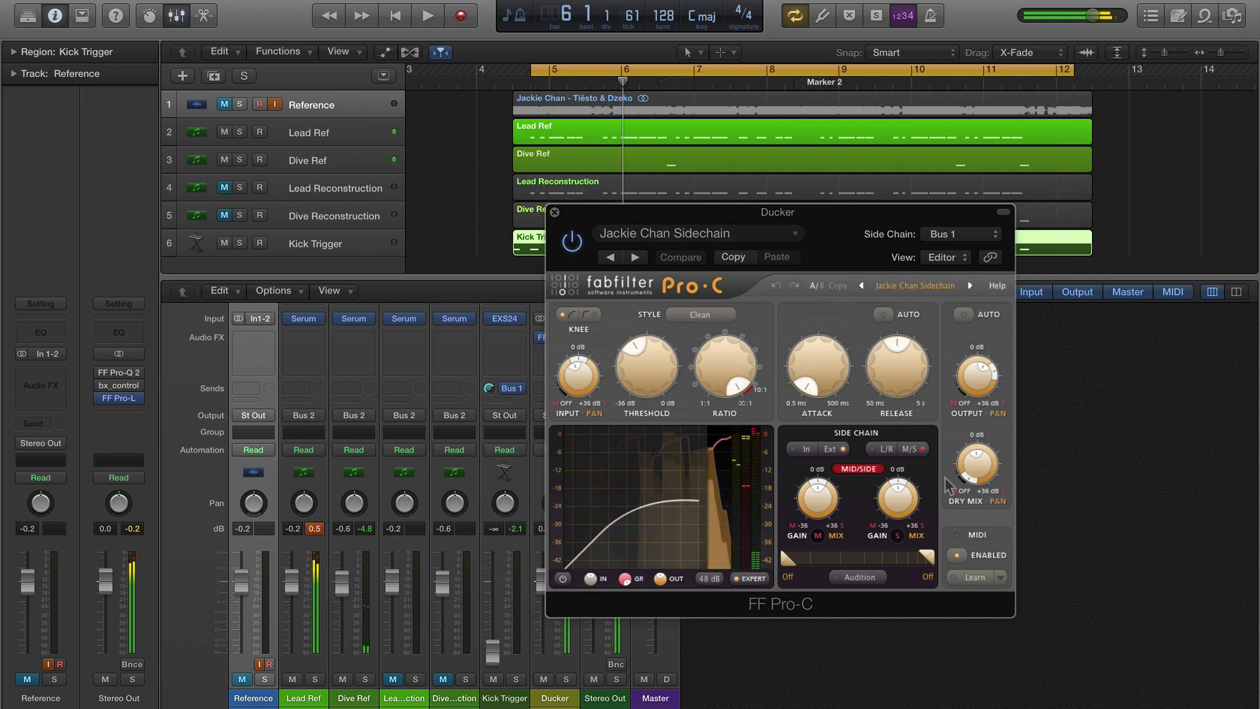
pyautogui.press('space')
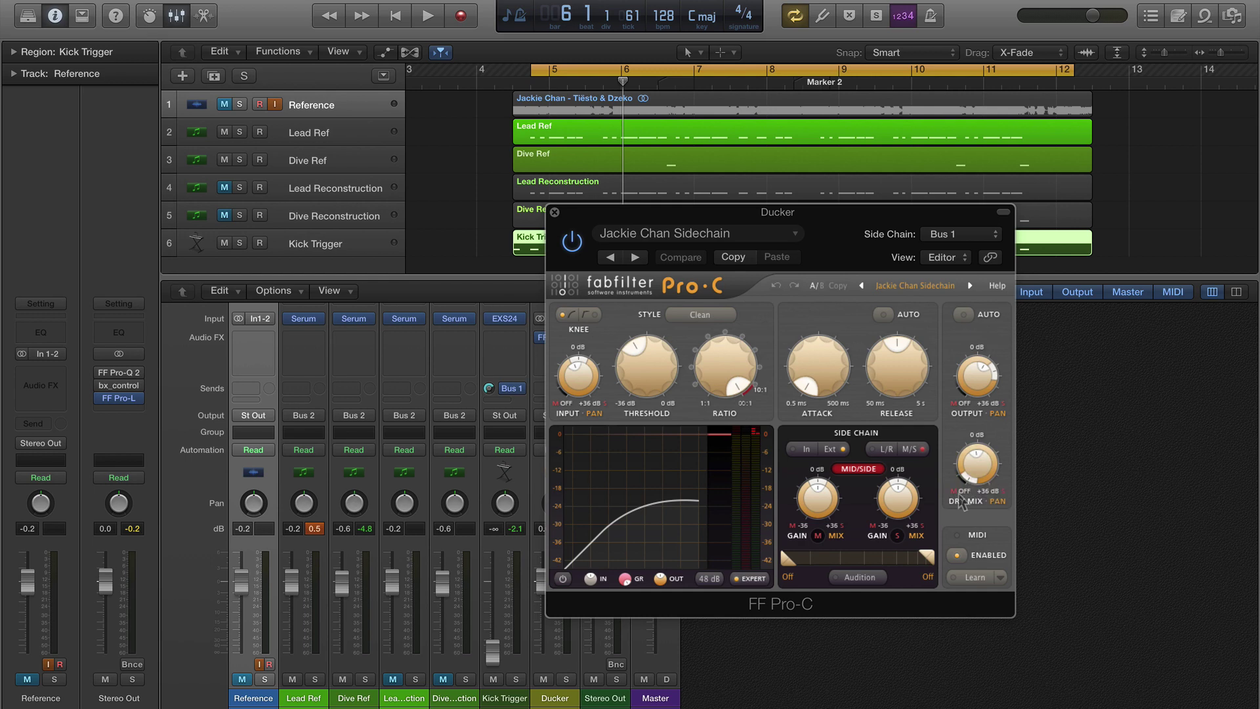
# Lower the Pro-C's dry level to -INF dB during playback to hear full ducking, and bring the dry level back up.
pyautogui.moveTo(976, 472)
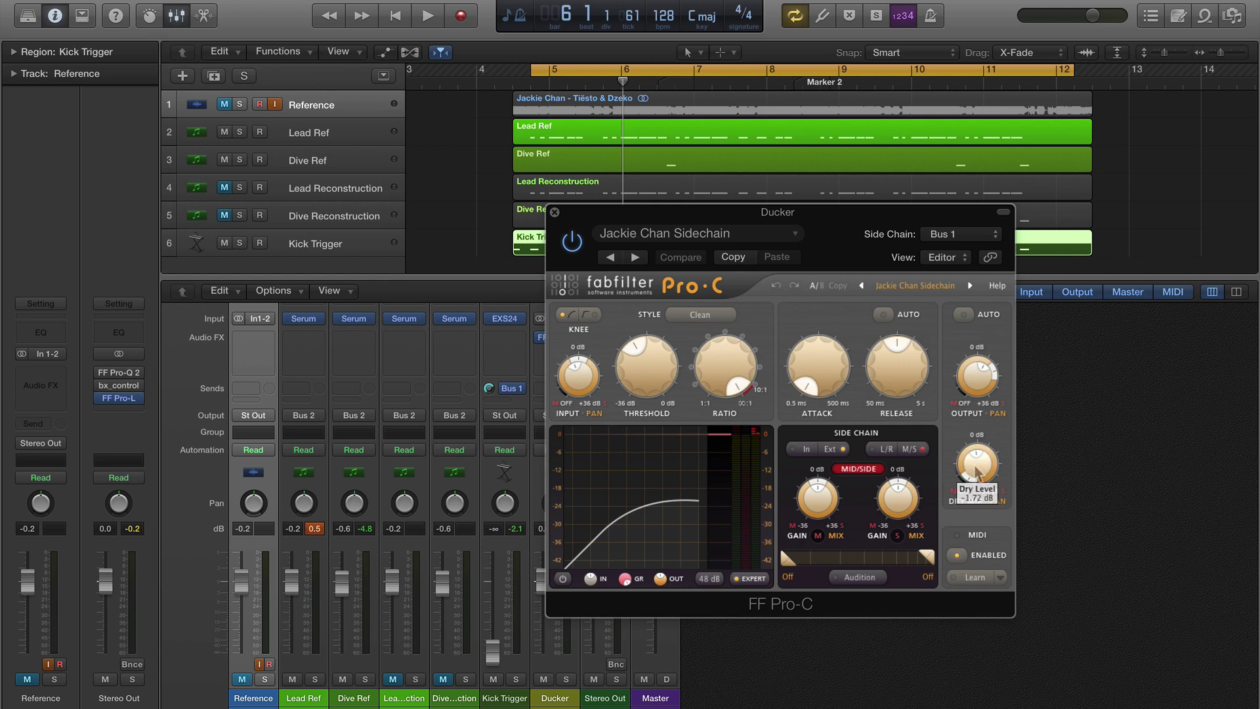
pyautogui.press('space')
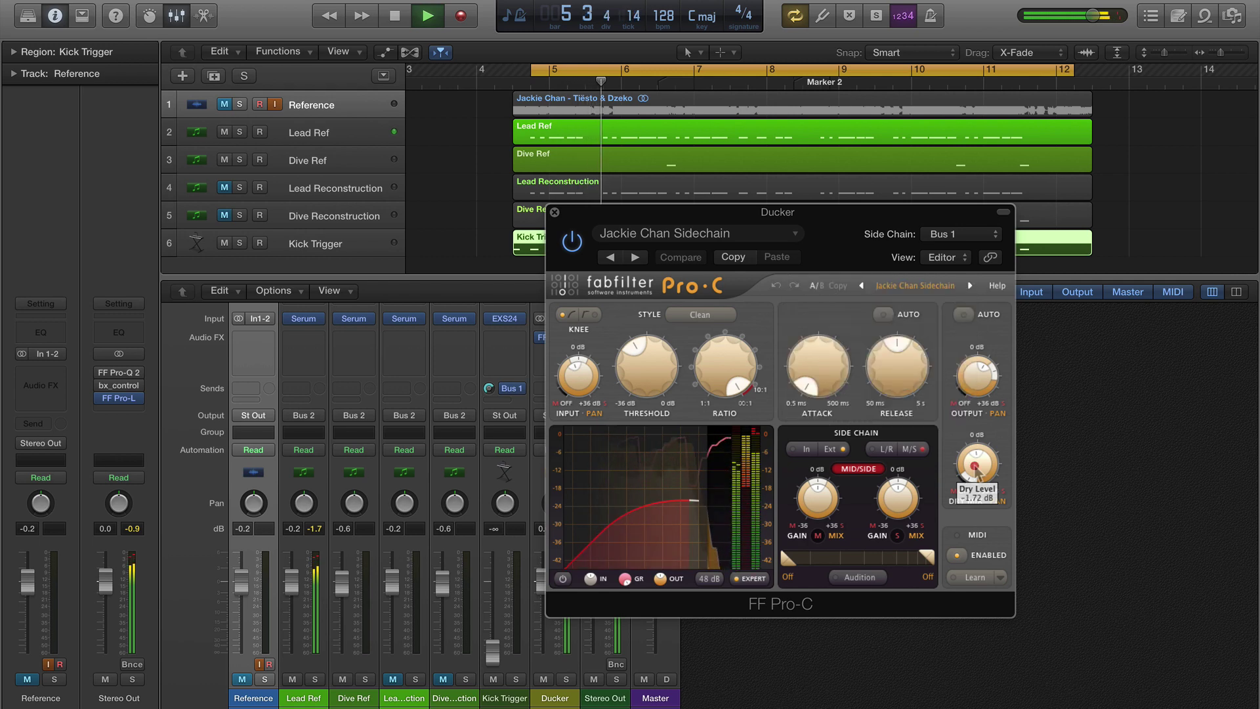
pyautogui.moveTo(976, 467); pyautogui.dragTo(980, 581)
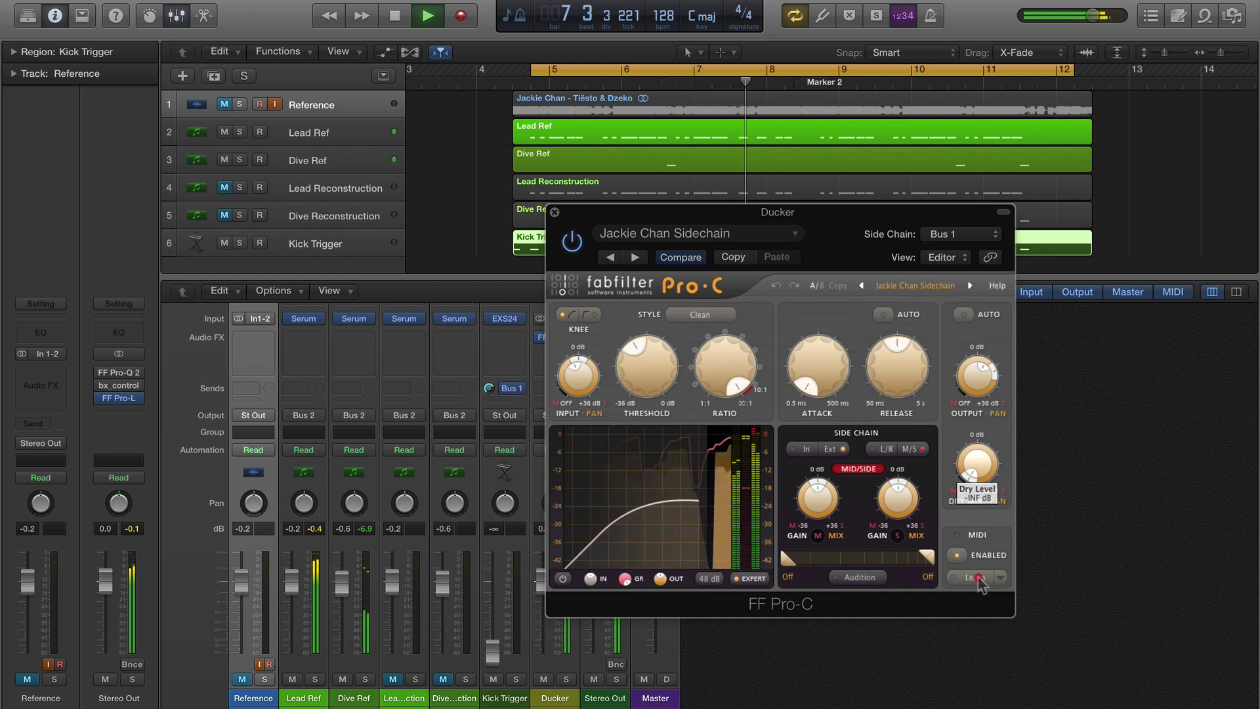
pyautogui.moveTo(980, 581); pyautogui.dragTo(976, 485)
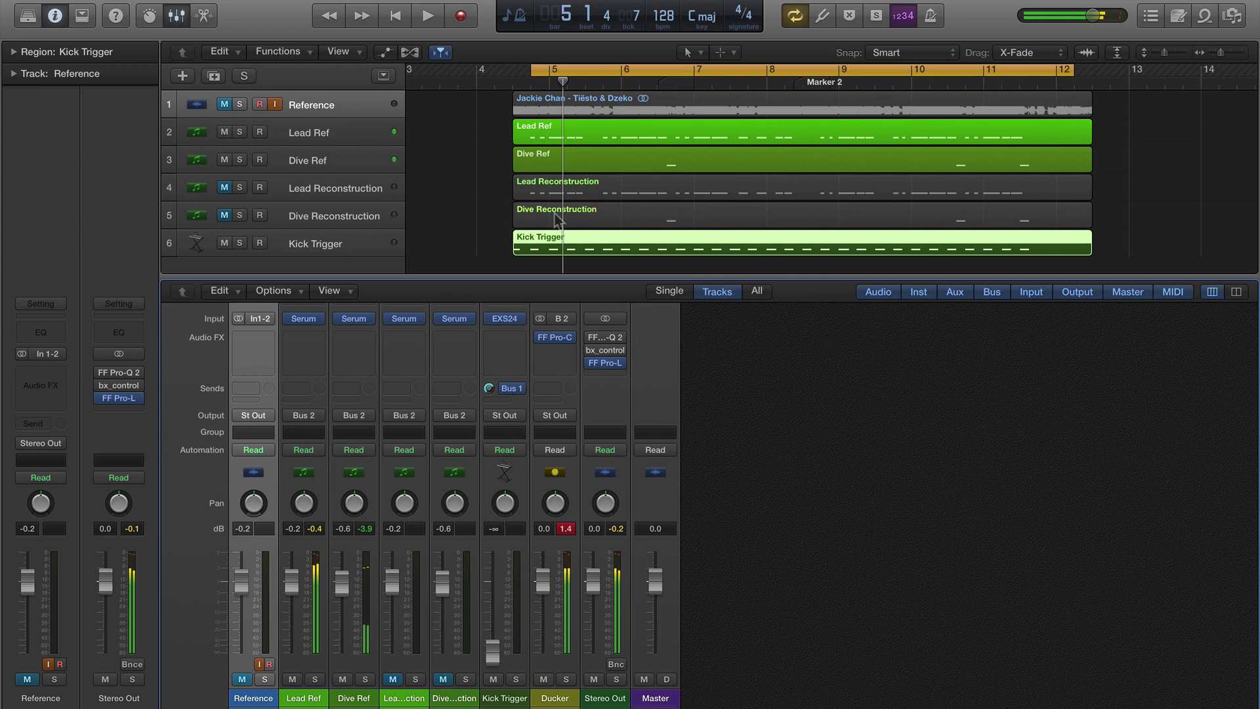
# Open the Pro-L limiter on the Stereo Out channel and play the project to examine its level display.
pyautogui.click(605, 364)
pyautogui.press('space')
pyautogui.moveTo(342, 71); pyautogui.dragTo(750, 211)
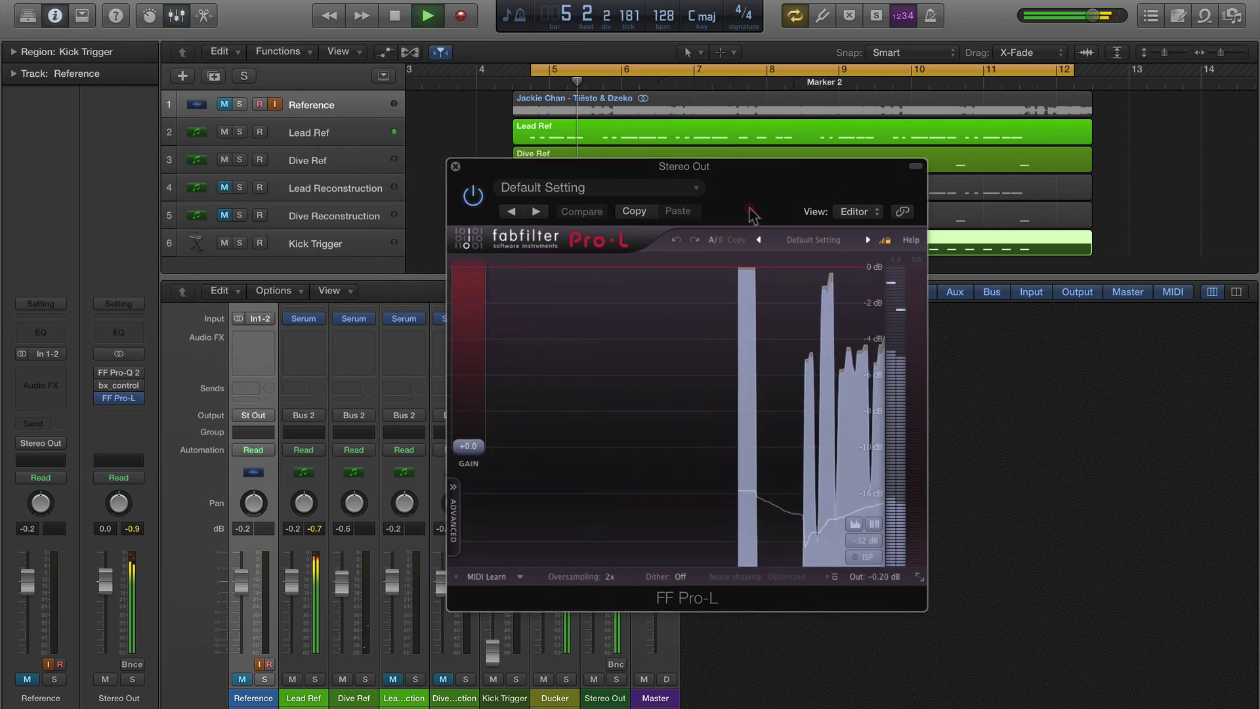